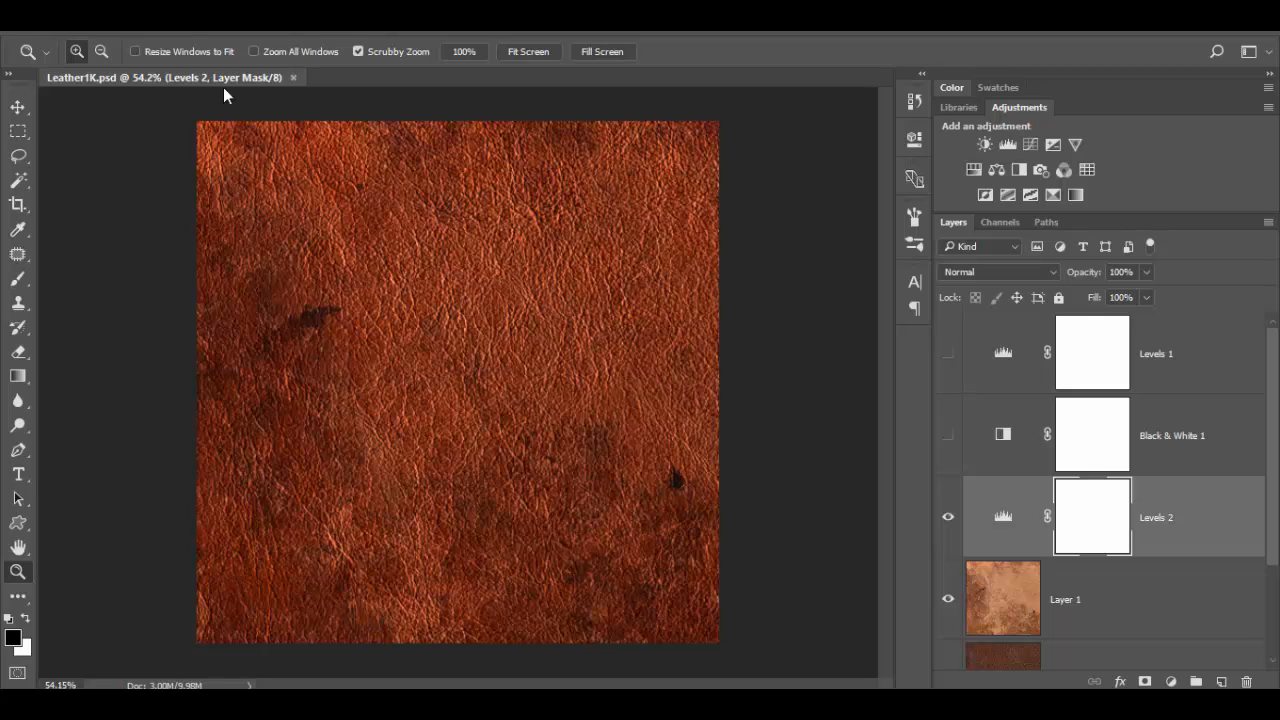
- Check the leather image's width, height and resolution in the image size settings without changing them
click(125, 2)
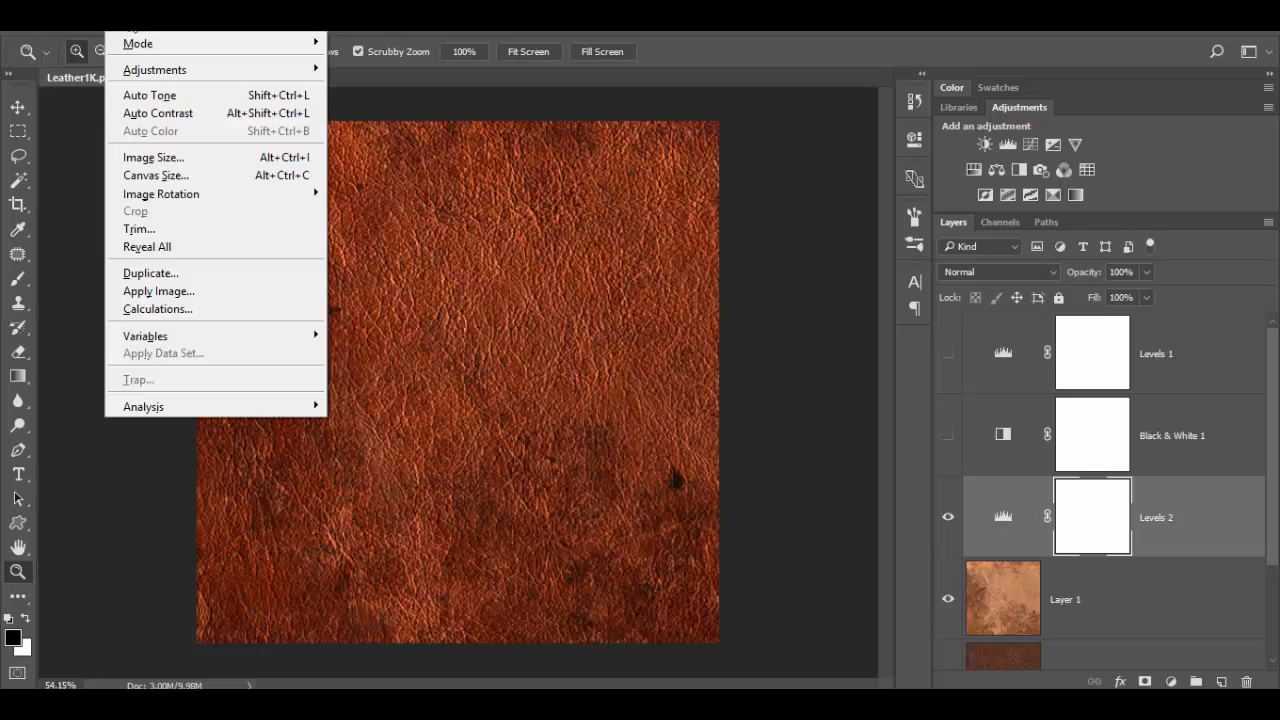
click(155, 157)
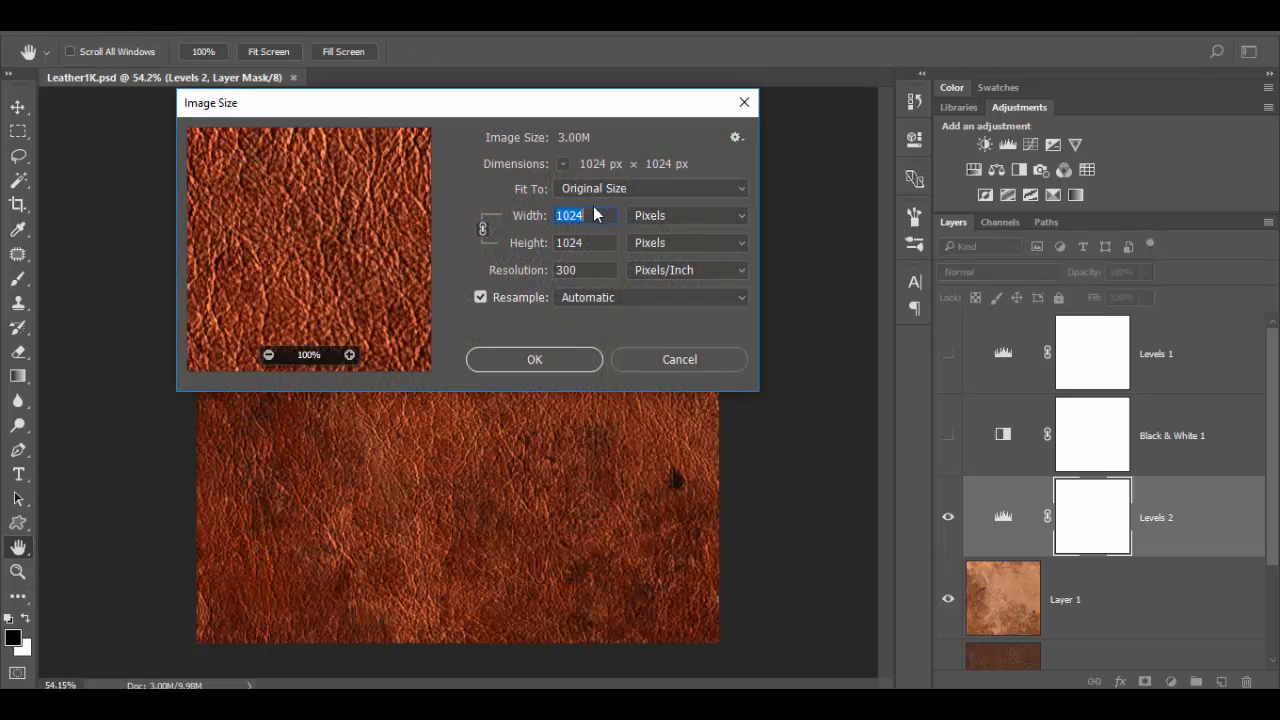
key(Tab)
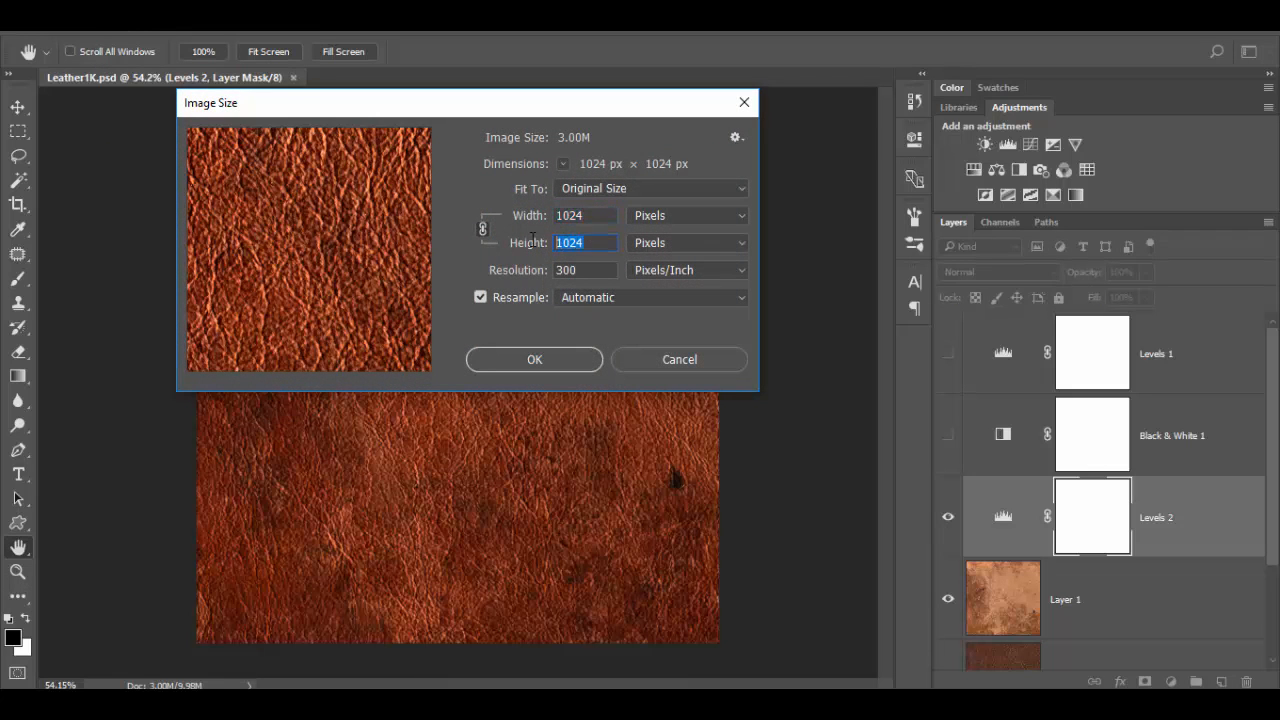
key(Tab)
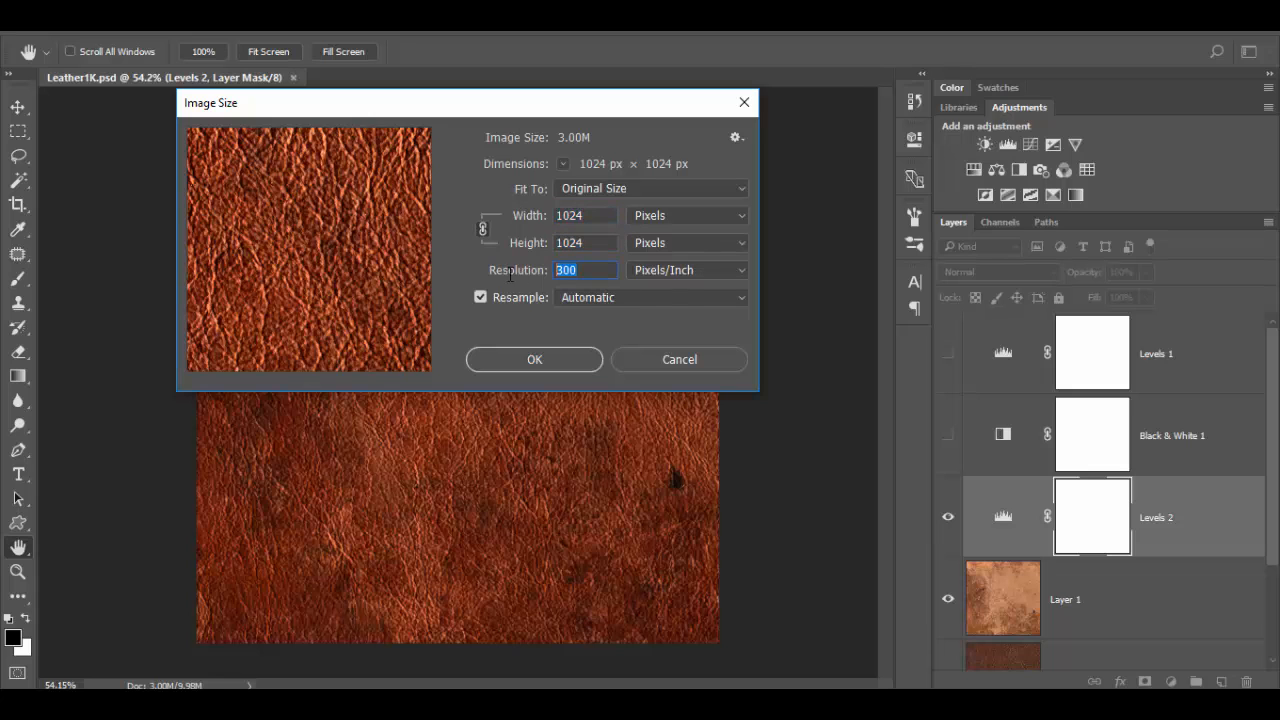
click(695, 366)
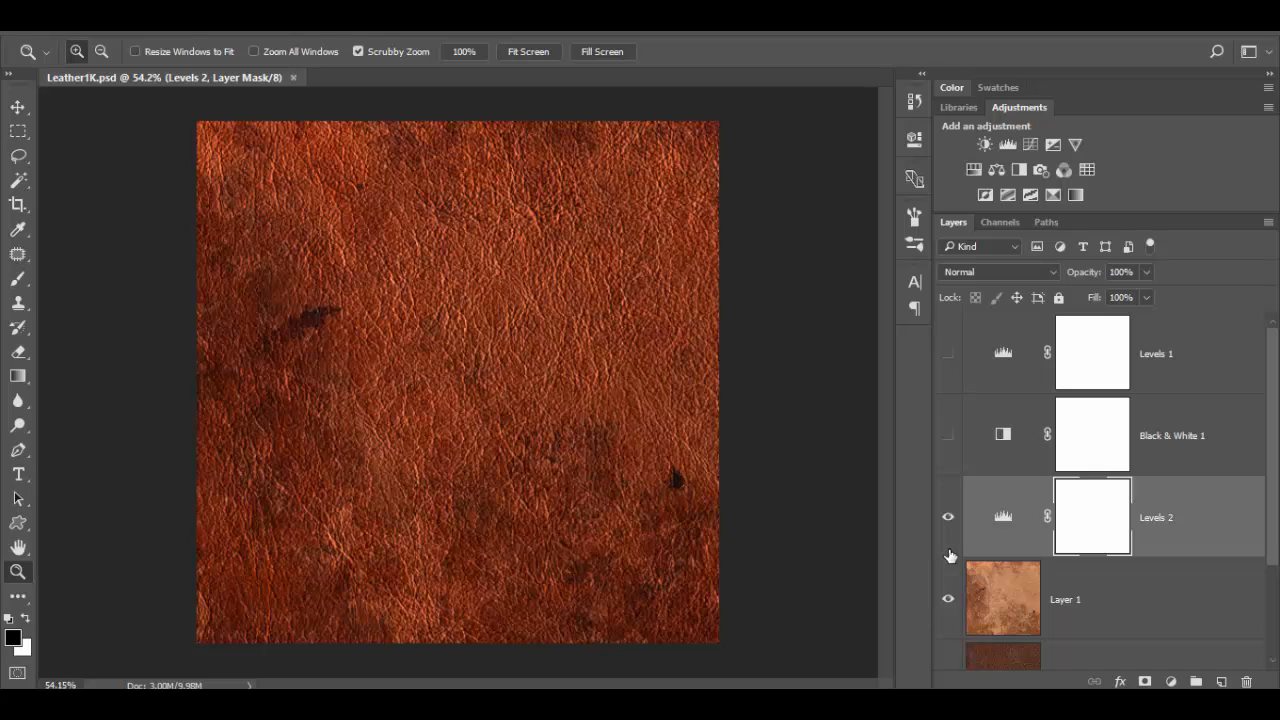
- Toggle the visibility of Layer 1 off and on to compare the leather texture
scroll(1007, 557, down, 2)
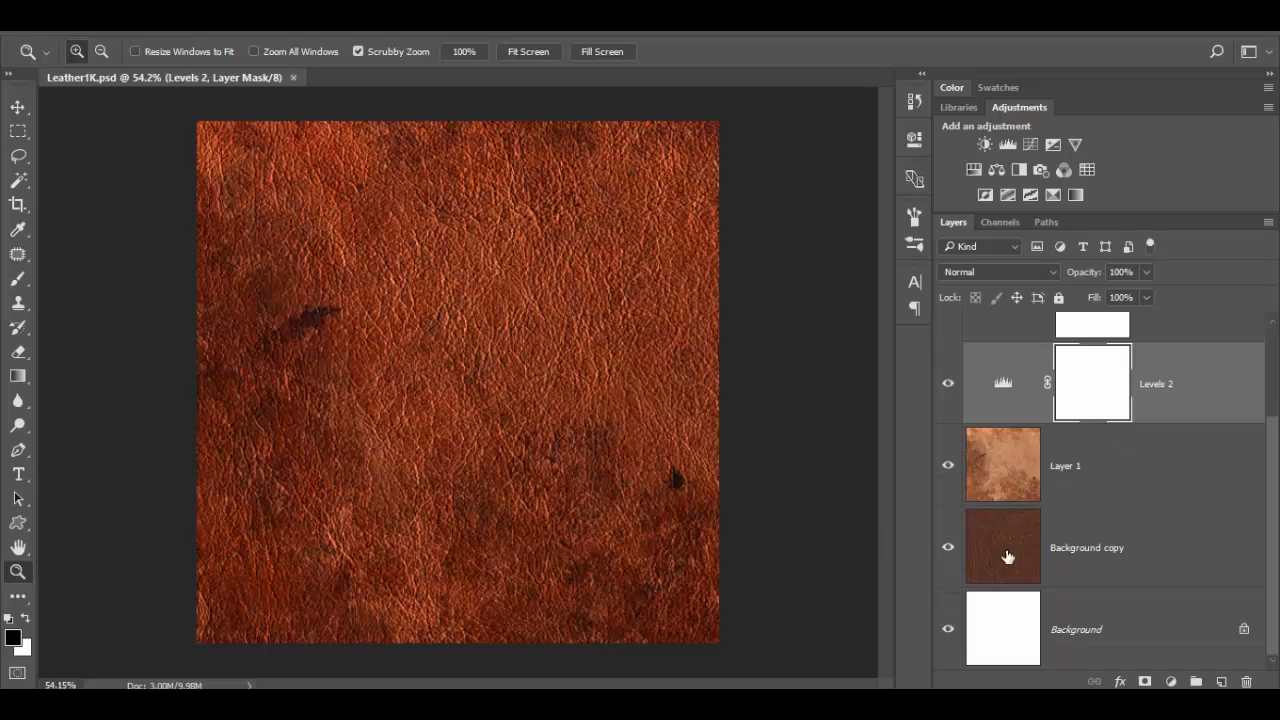
click(948, 466)
click(952, 470)
- Preview Layer 1 in Normal blend mode with and without the Levels 2 adjustment, and restore its Multiply mode
click(1094, 476)
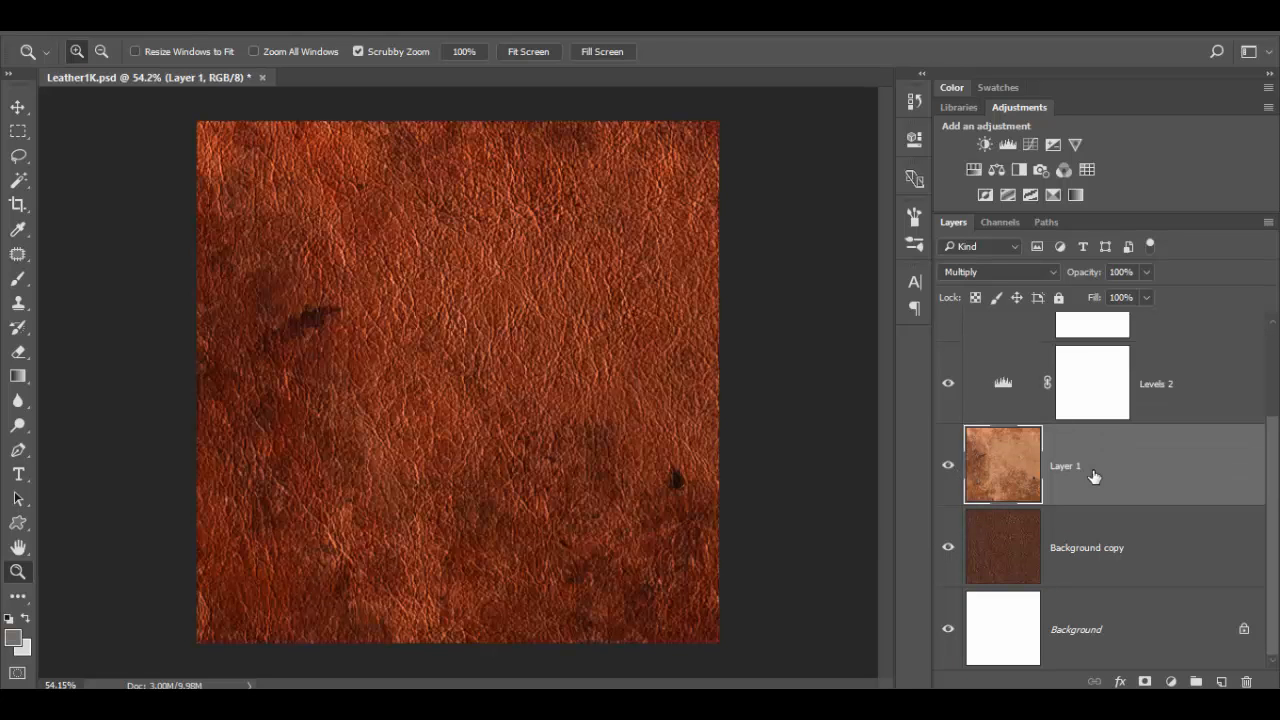
click(1034, 271)
click(1016, 287)
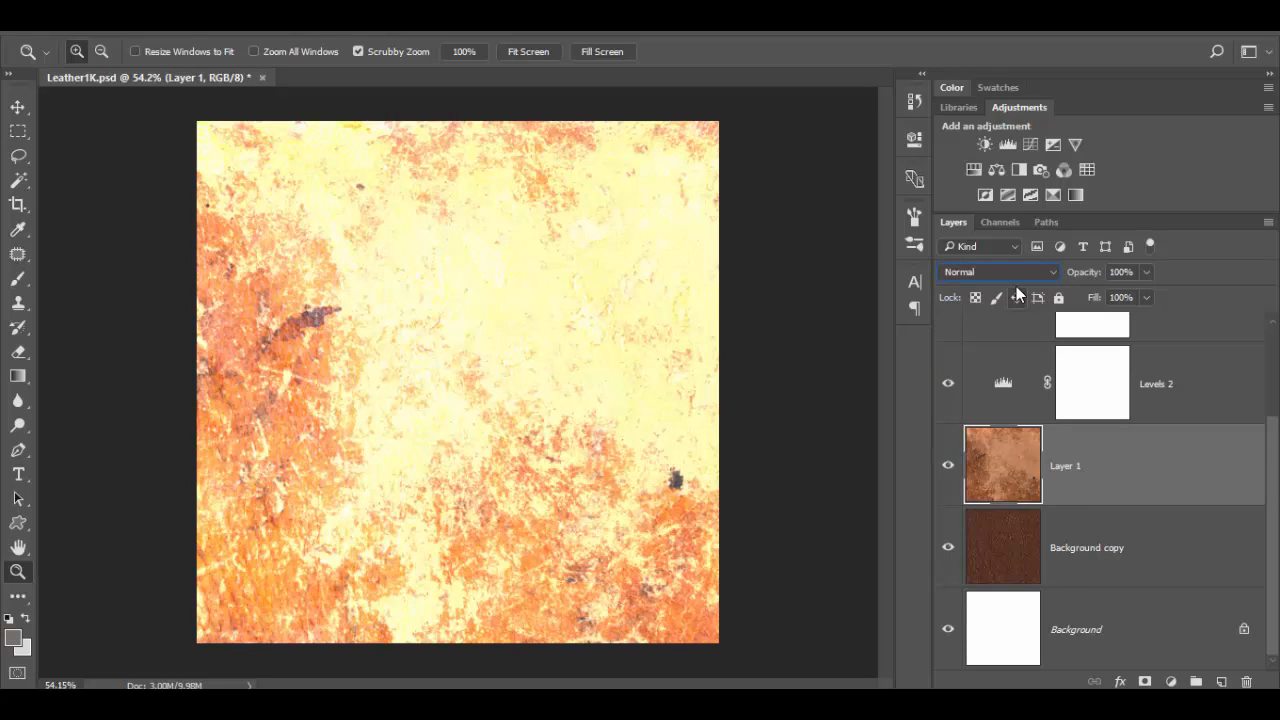
click(948, 384)
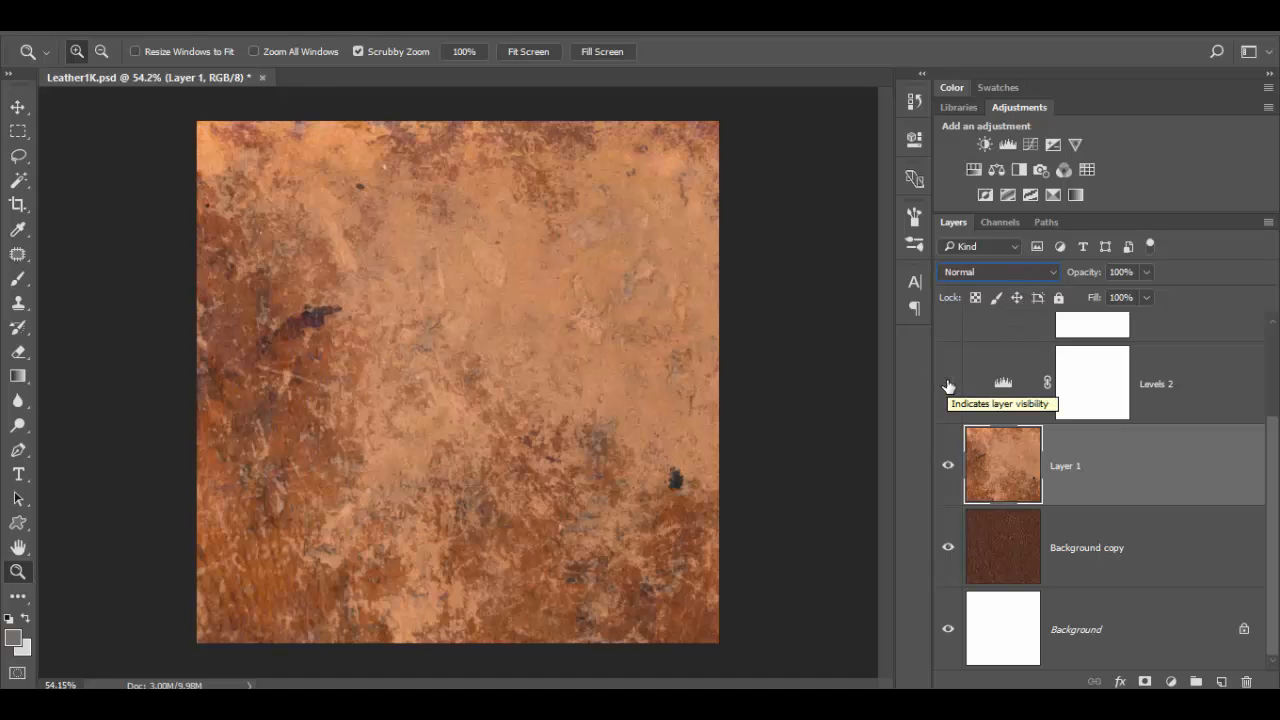
click(949, 383)
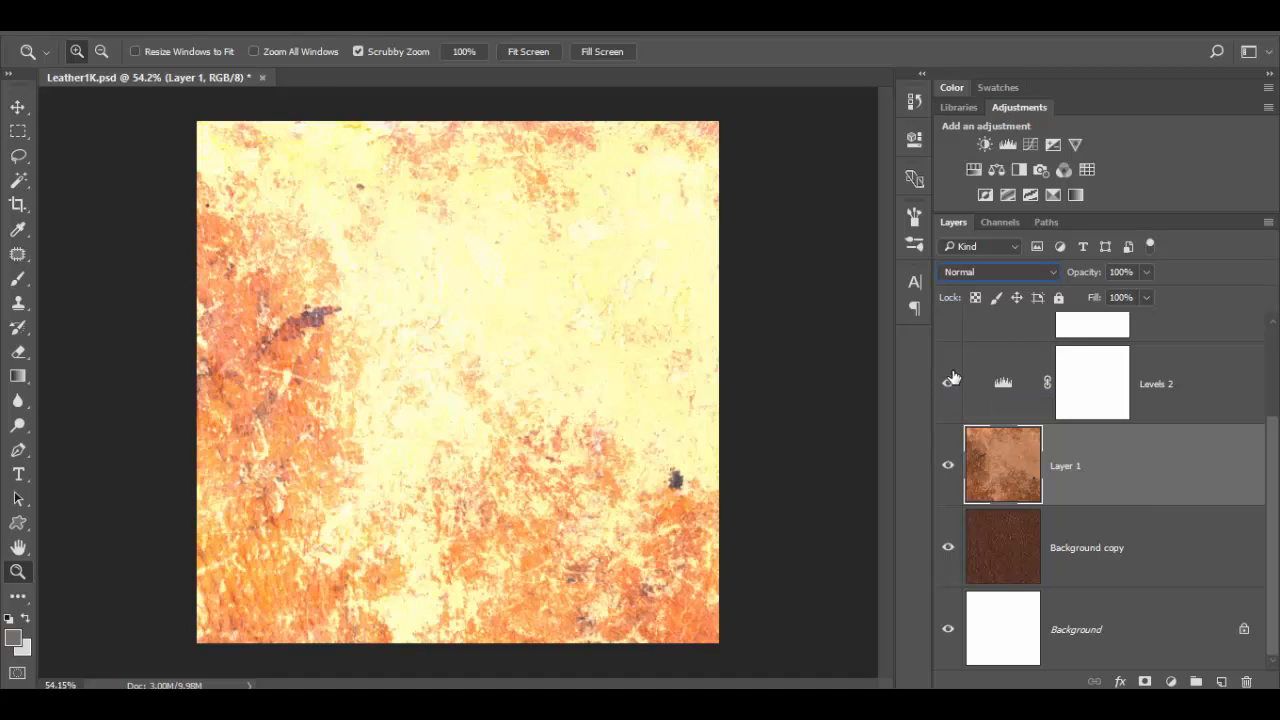
click(1003, 272)
click(995, 333)
- Preview the texture without Levels 2, and with Black & White 1 and Levels 1 shown, and restore the layers' original visibility
scroll(1082, 510, up, 2)
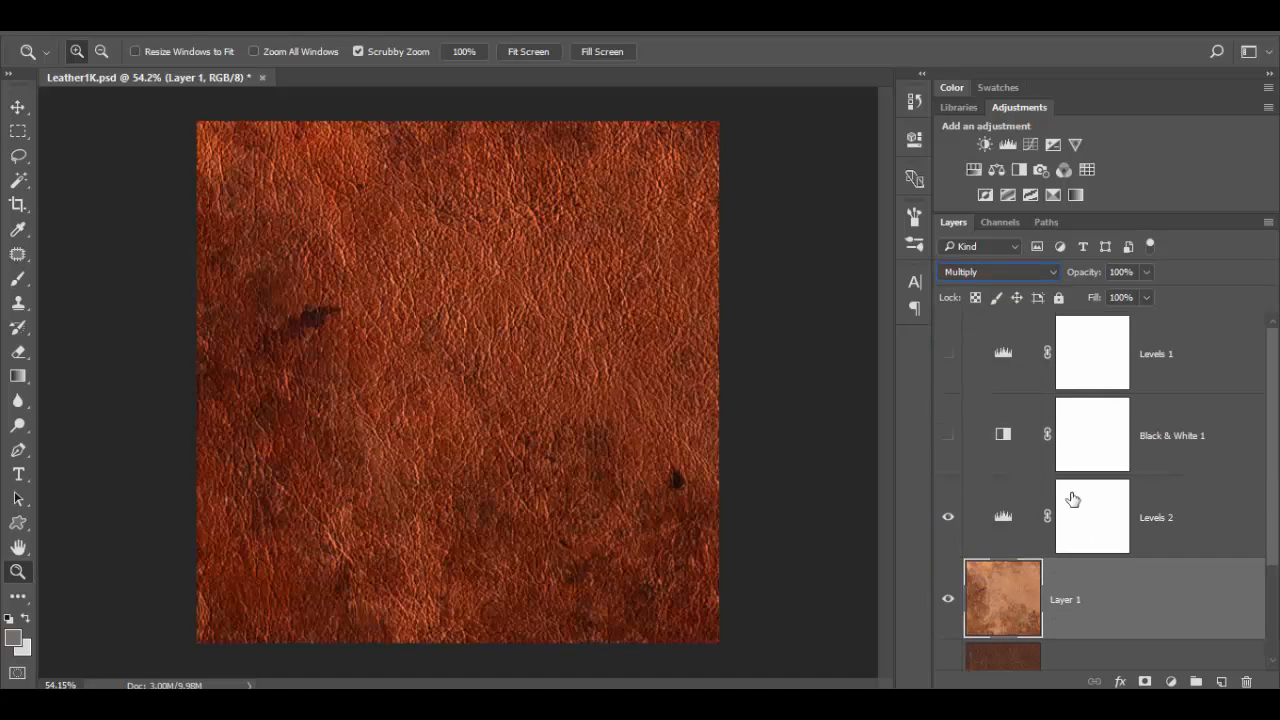
click(949, 518)
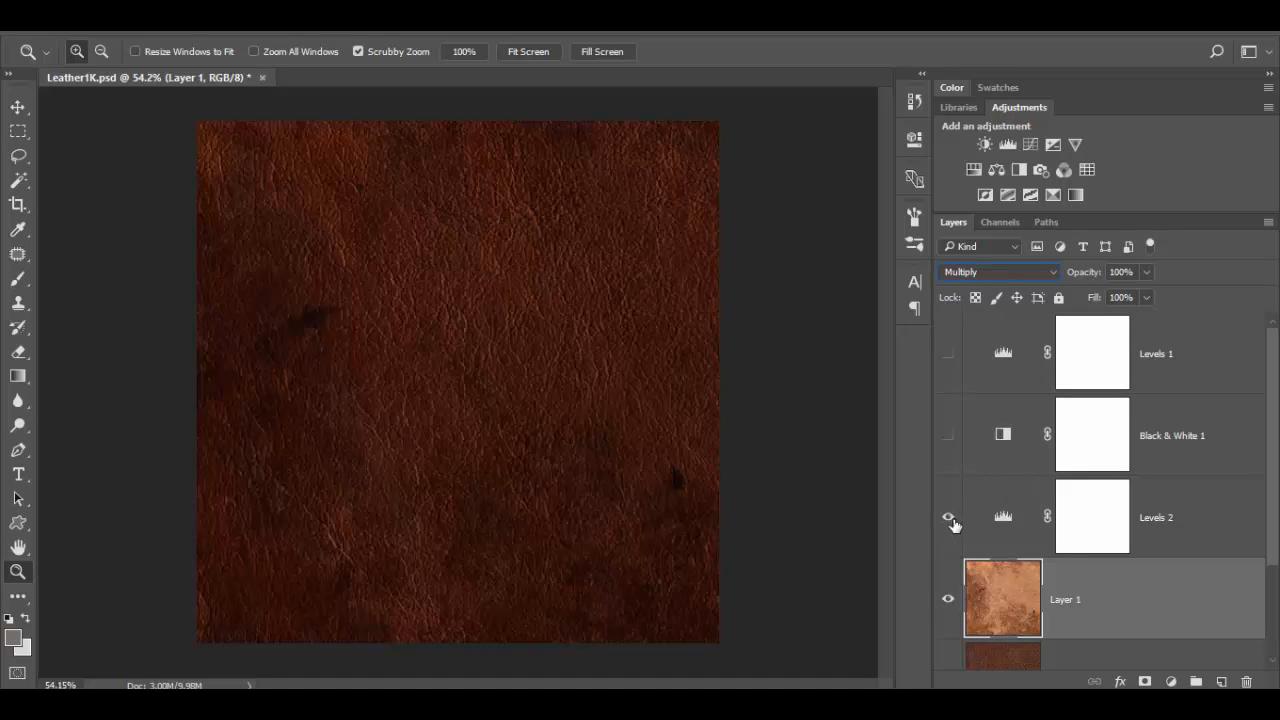
click(950, 519)
click(949, 438)
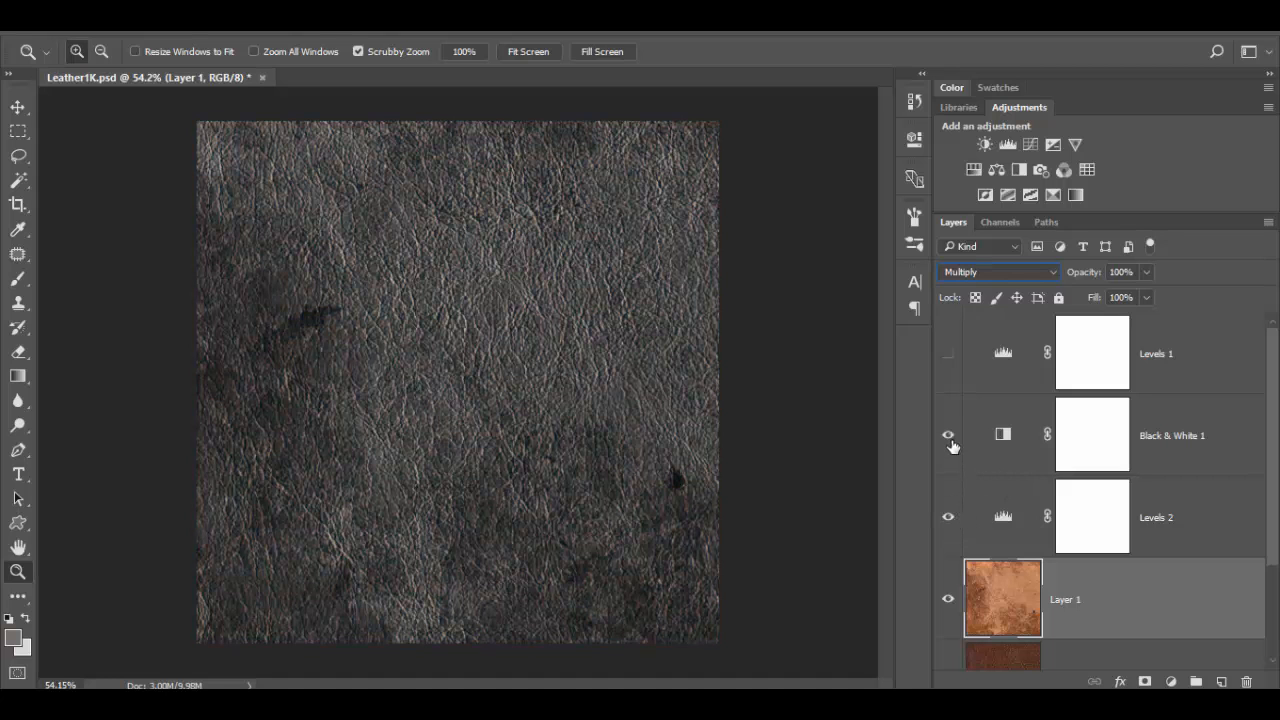
click(949, 356)
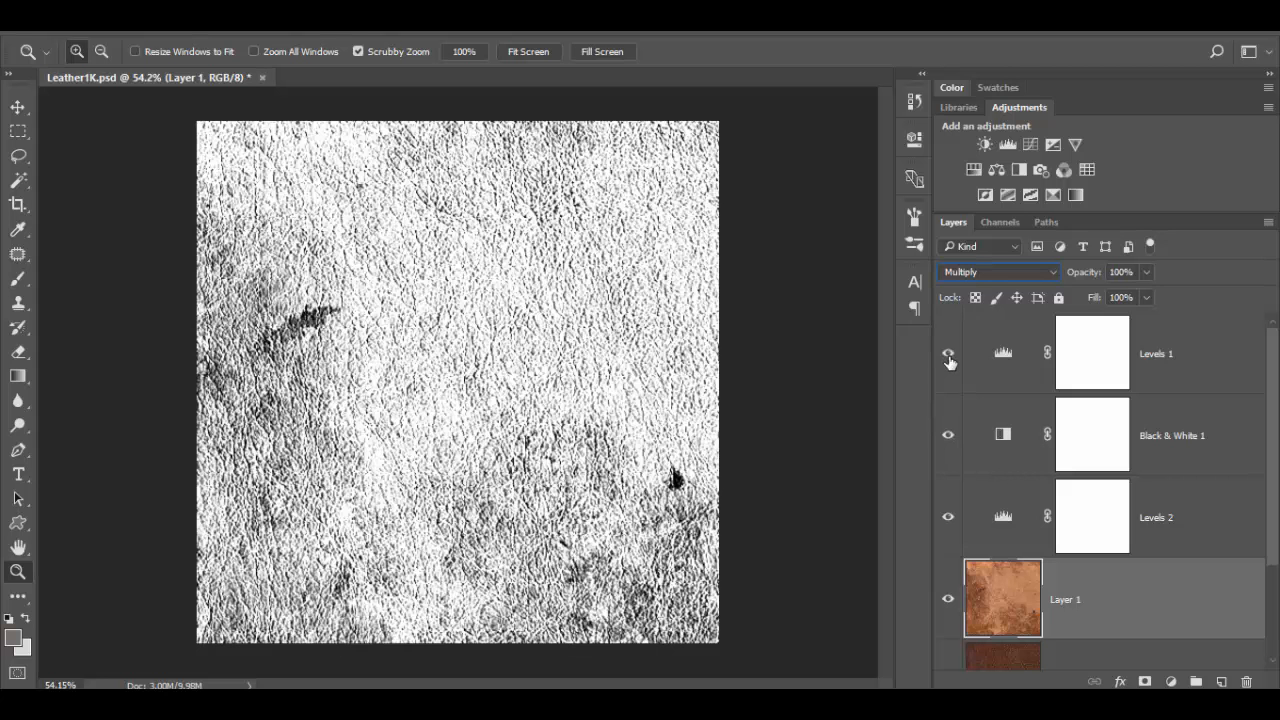
click(949, 355)
click(949, 438)
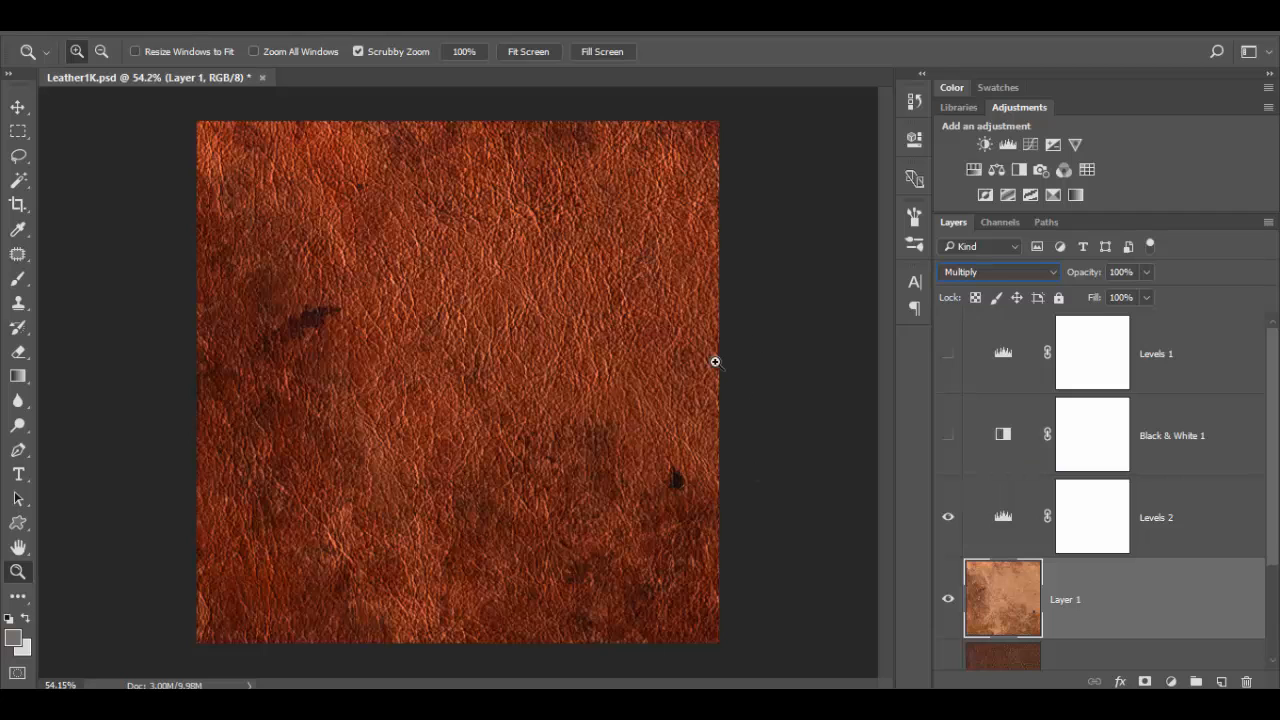
- Switch to File Explorer and browse through the maya projects folder into default and its sourceimages folder
mouse_move(150, 704)
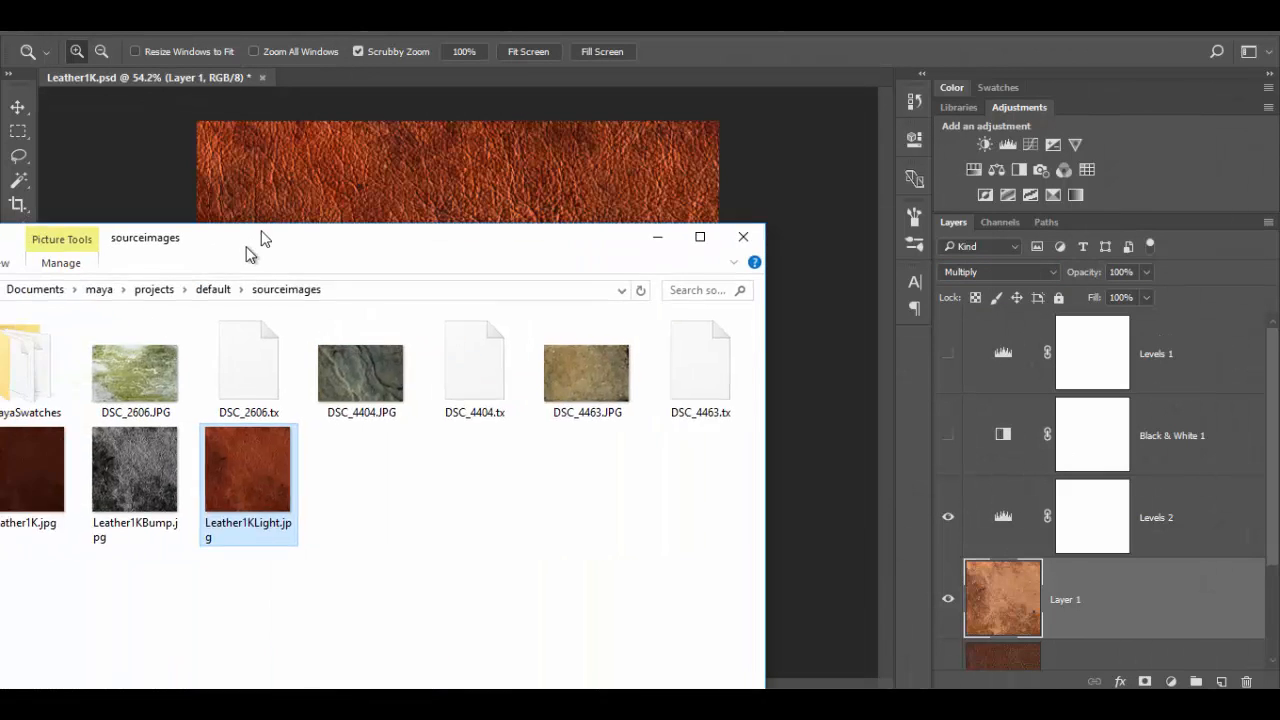
drag(250, 247, 552, 87)
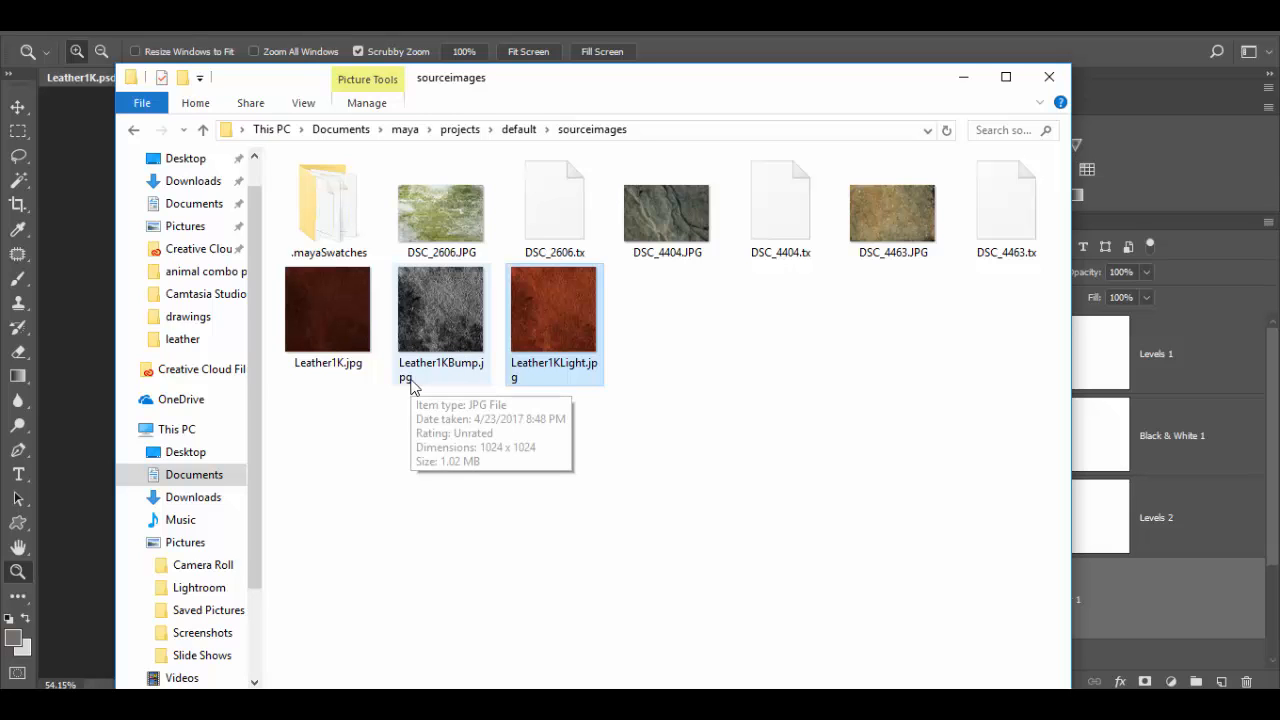
click(408, 130)
double_click(338, 307)
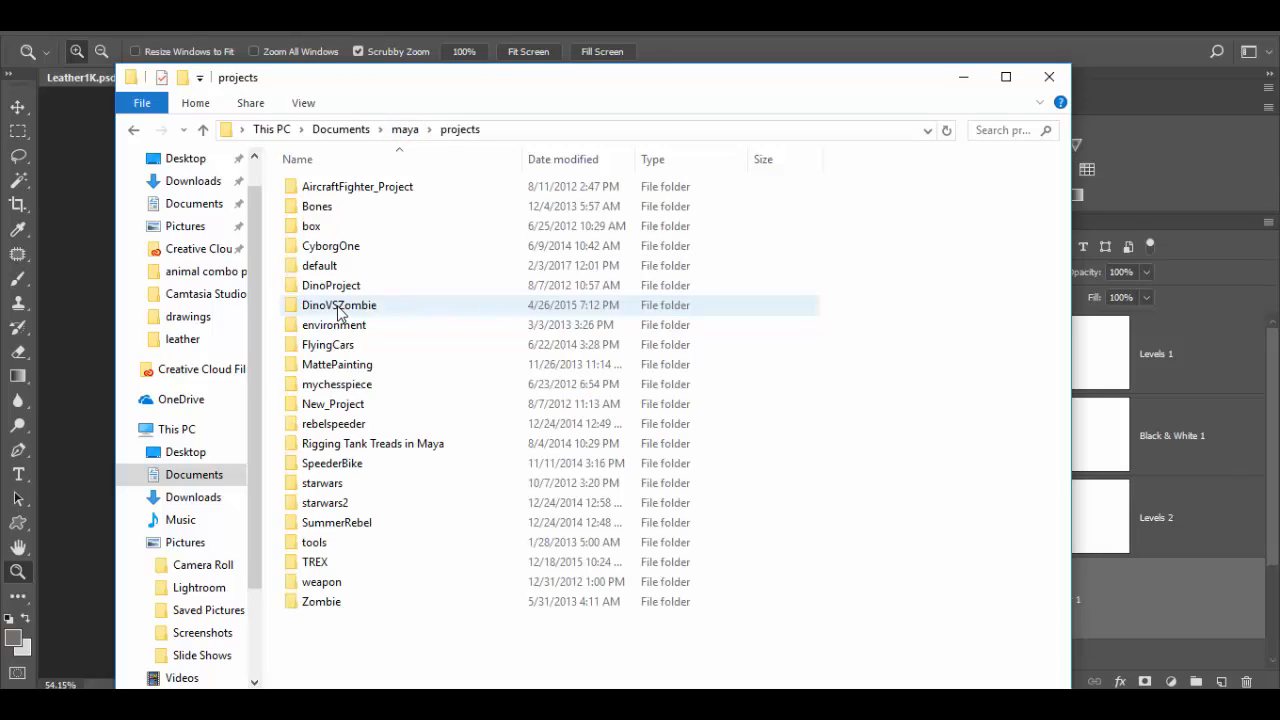
double_click(345, 267)
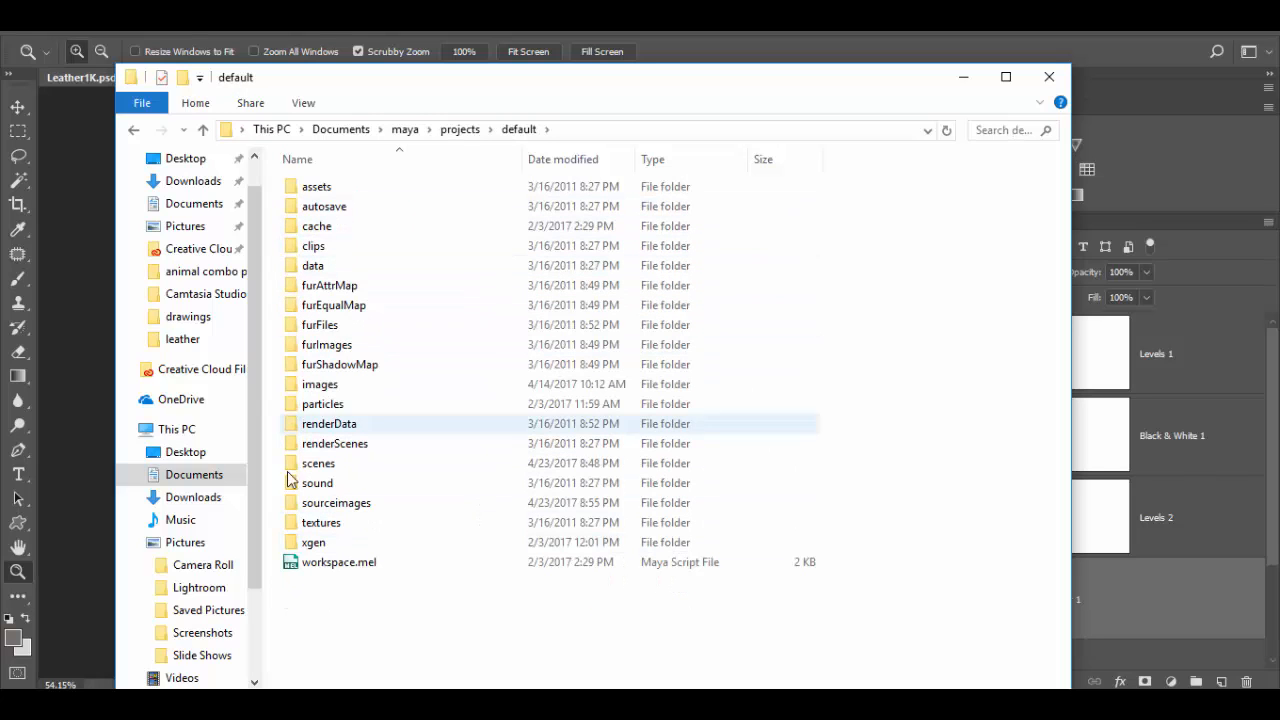
double_click(340, 505)
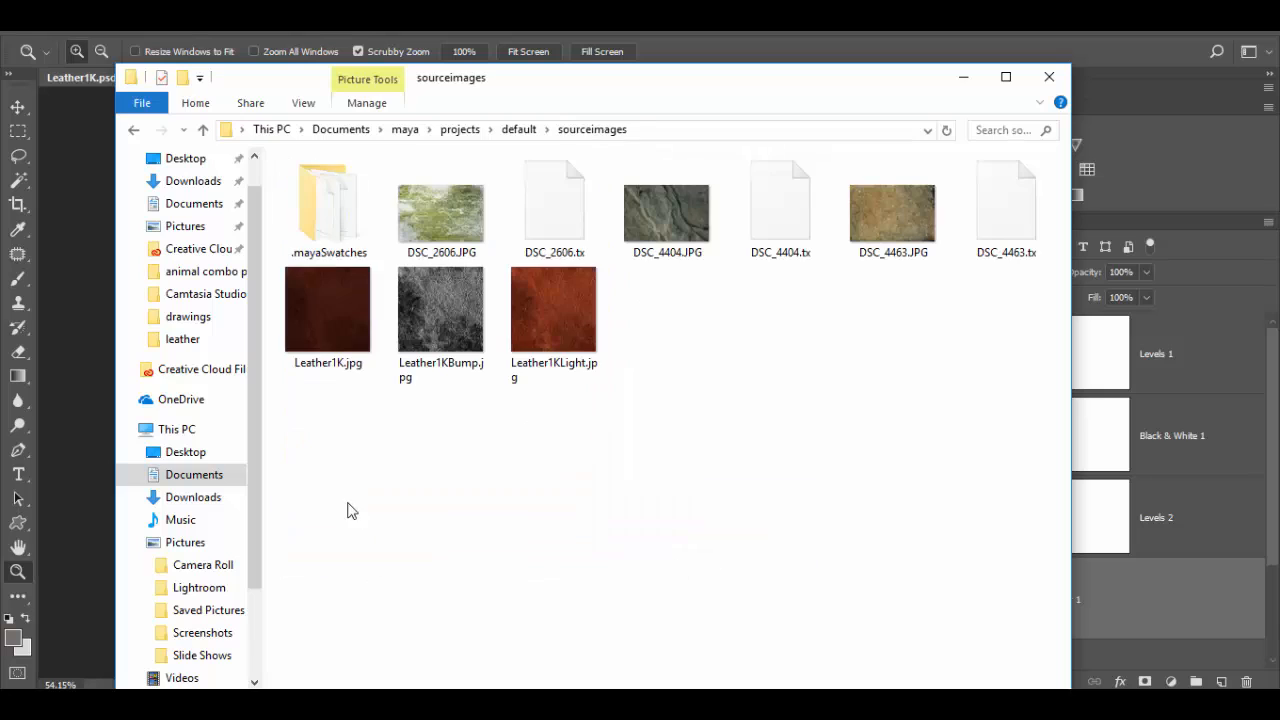
- Review the Leather1KLight, Leather1K and Leather1KBump images in sourceimages, and put the folder window away
click(561, 320)
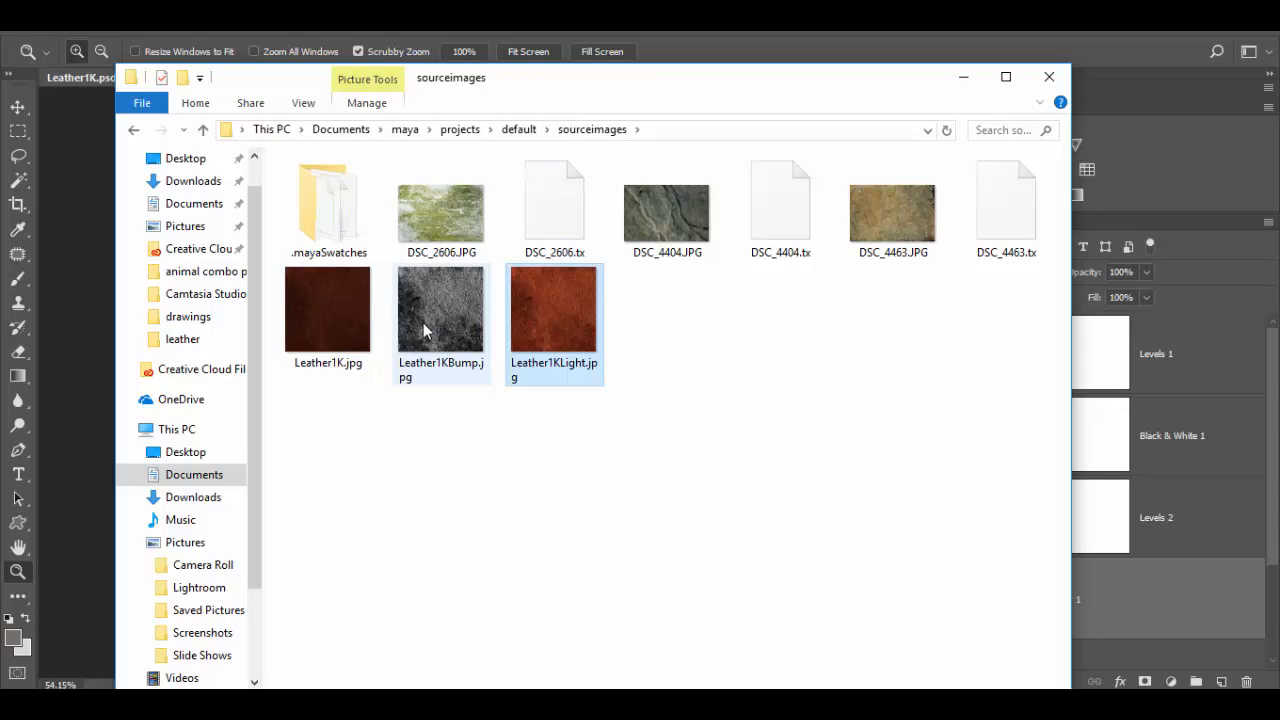
click(333, 322)
click(450, 310)
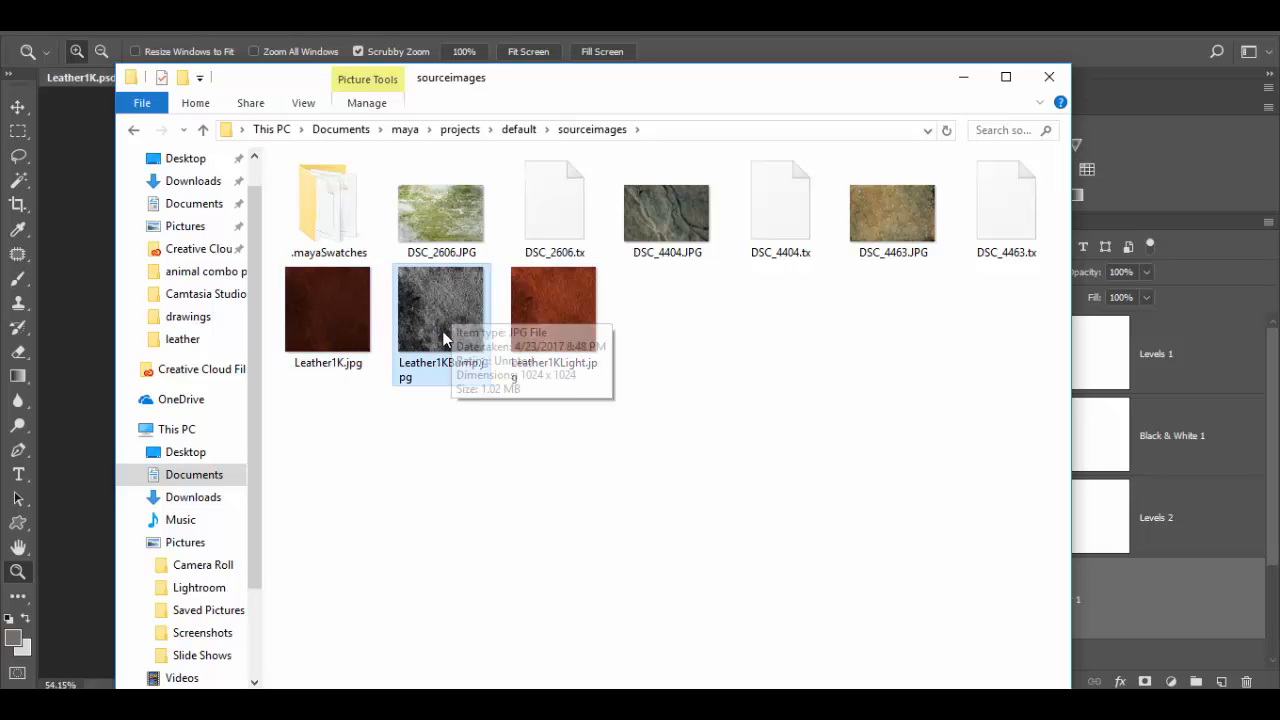
click(965, 80)
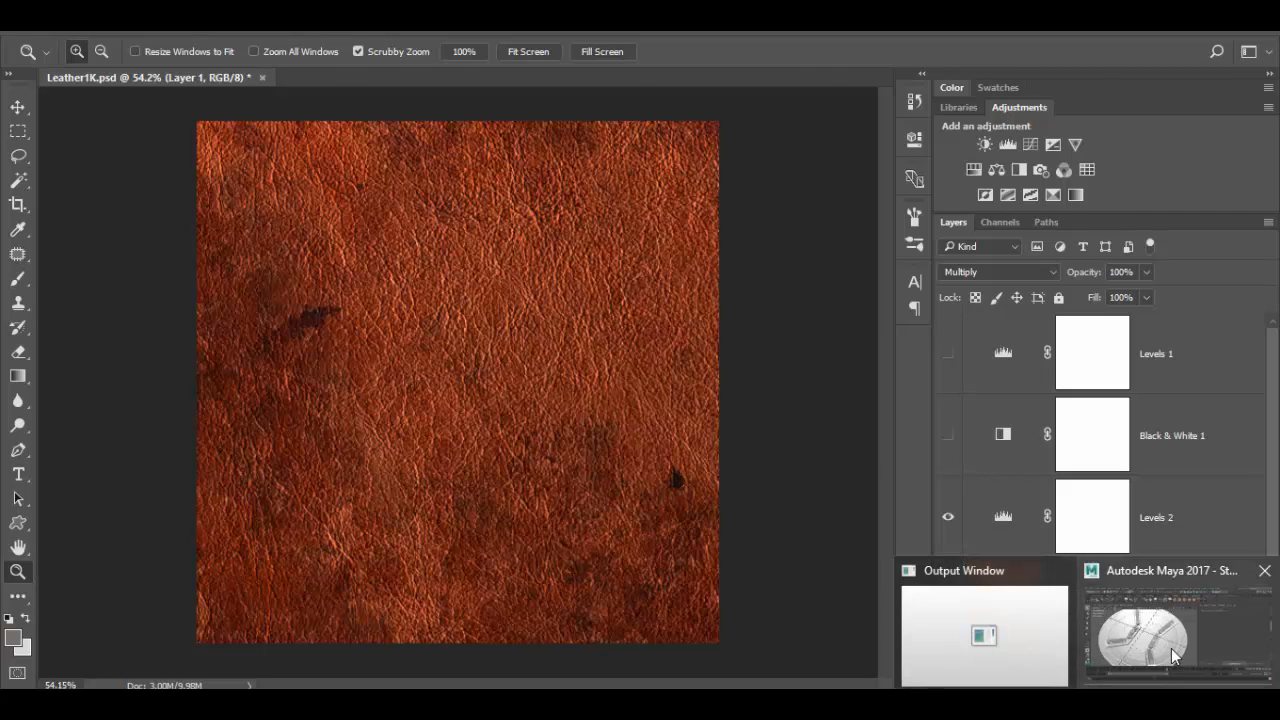
- Switch to Maya, select the shield's upper-right strap, and move the Hypershade window clear of the model and the strap's material attributes
click(1176, 656)
click(541, 316)
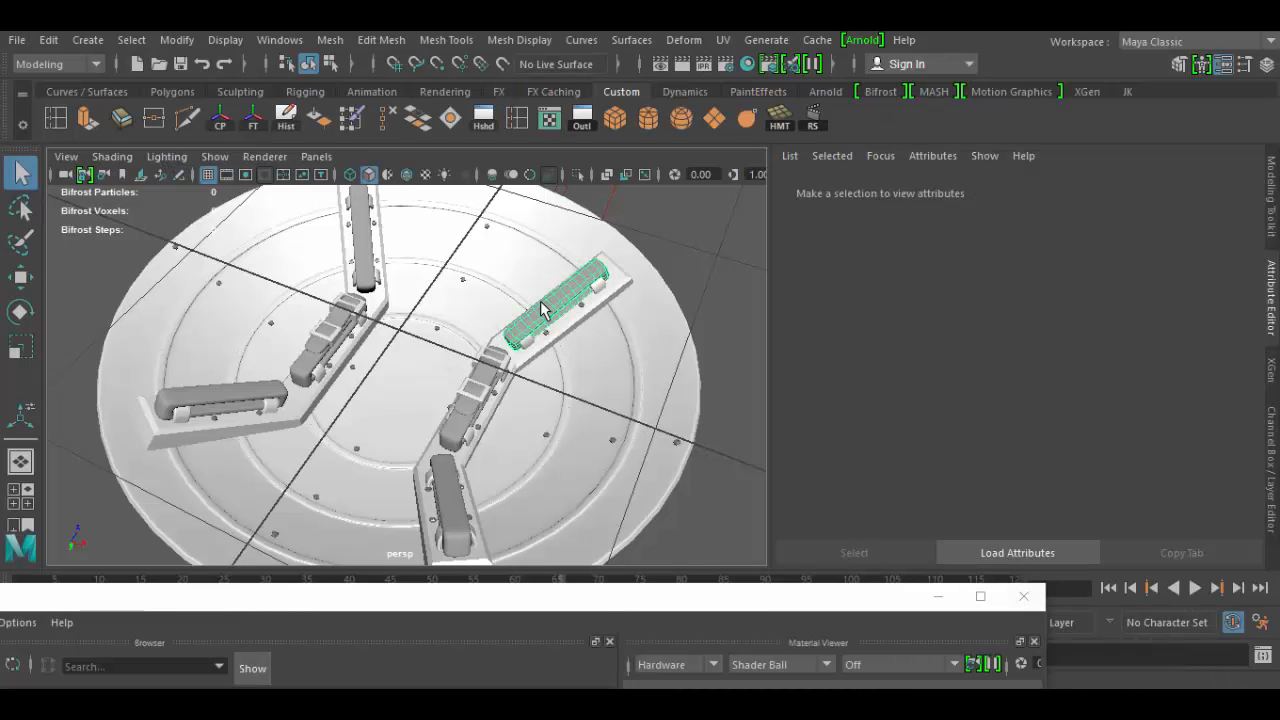
drag(323, 600, 742, 354)
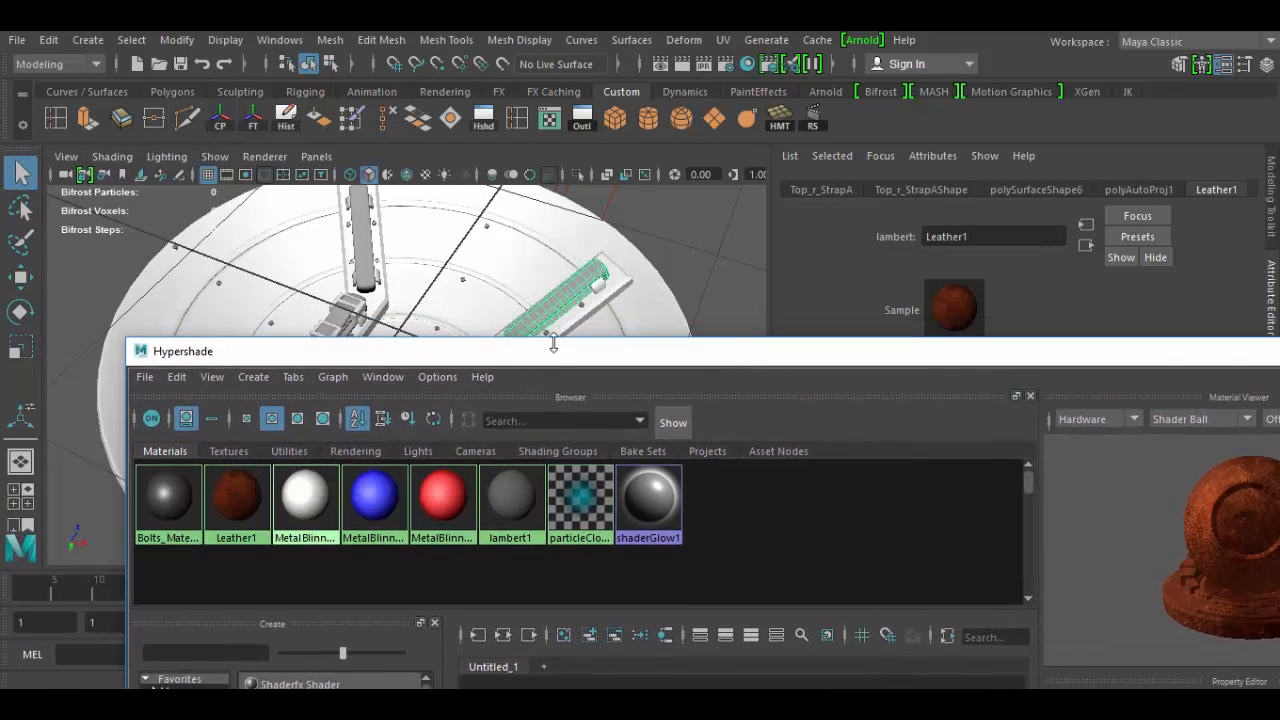
drag(555, 357, 473, 546)
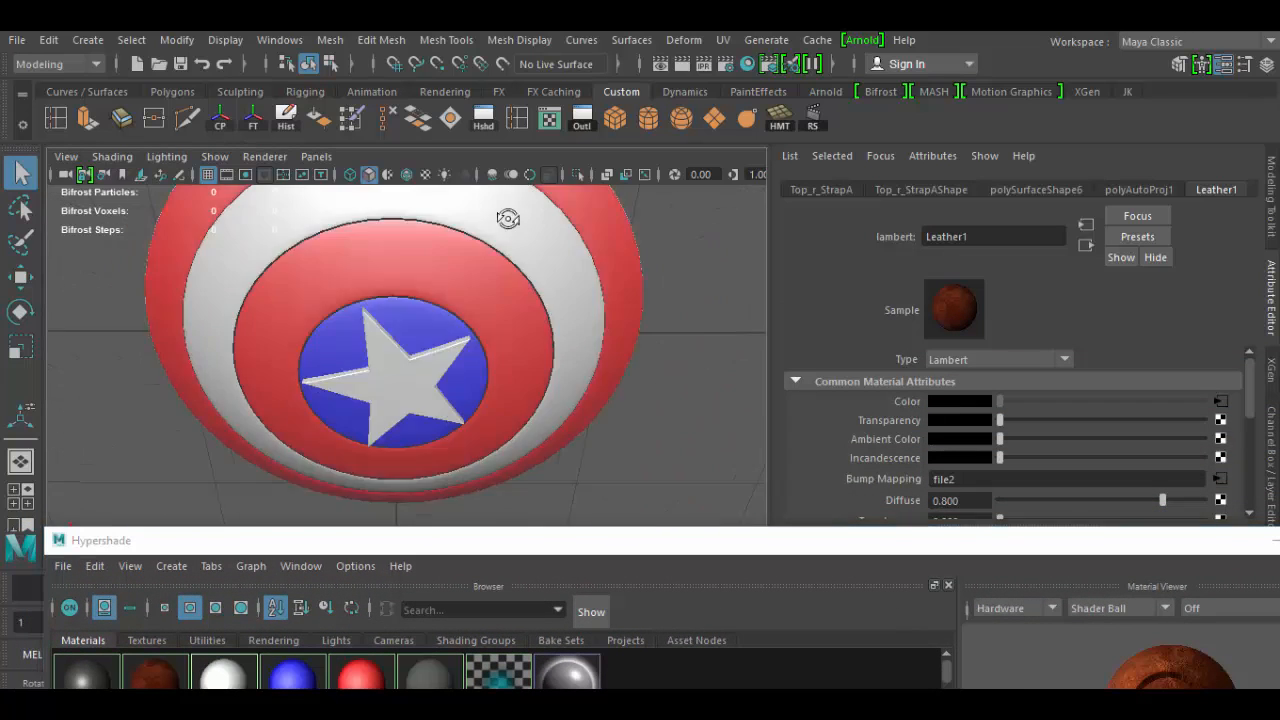
- Compare the shield in wireframe and shaded display, and turn on textured display in the viewport
alt+drag(430, 300, 523, 237)
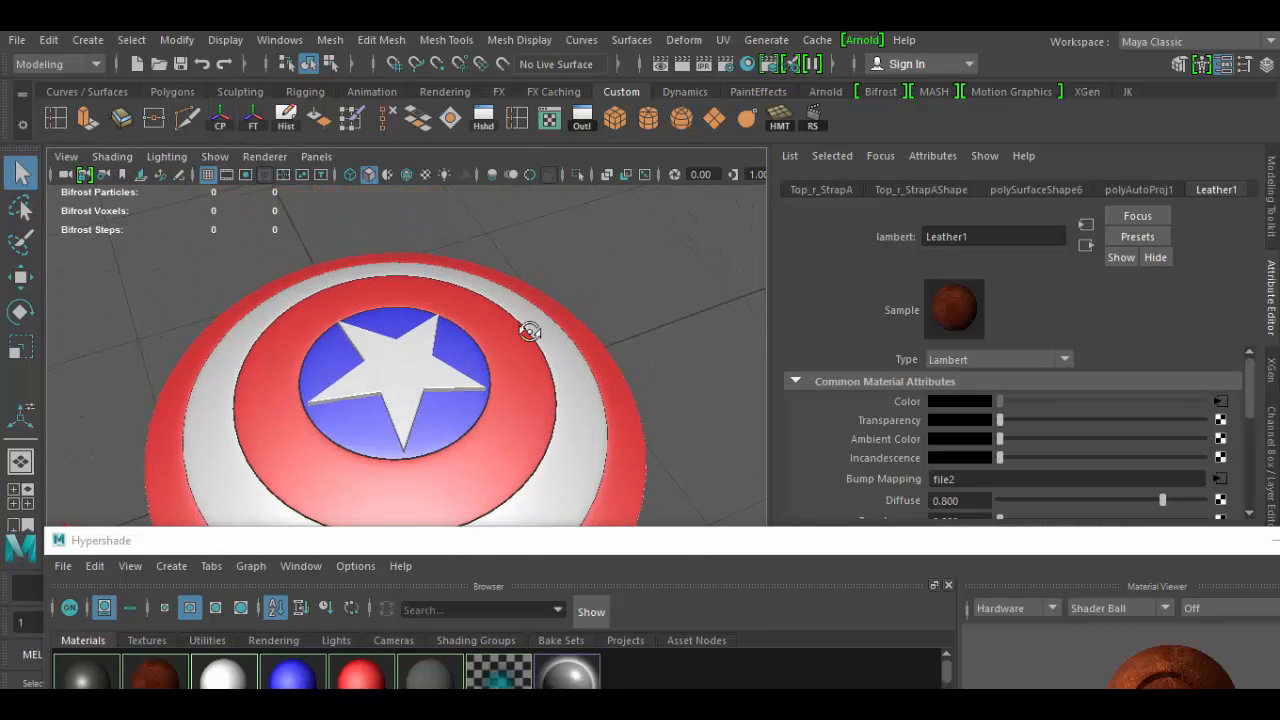
key(4)
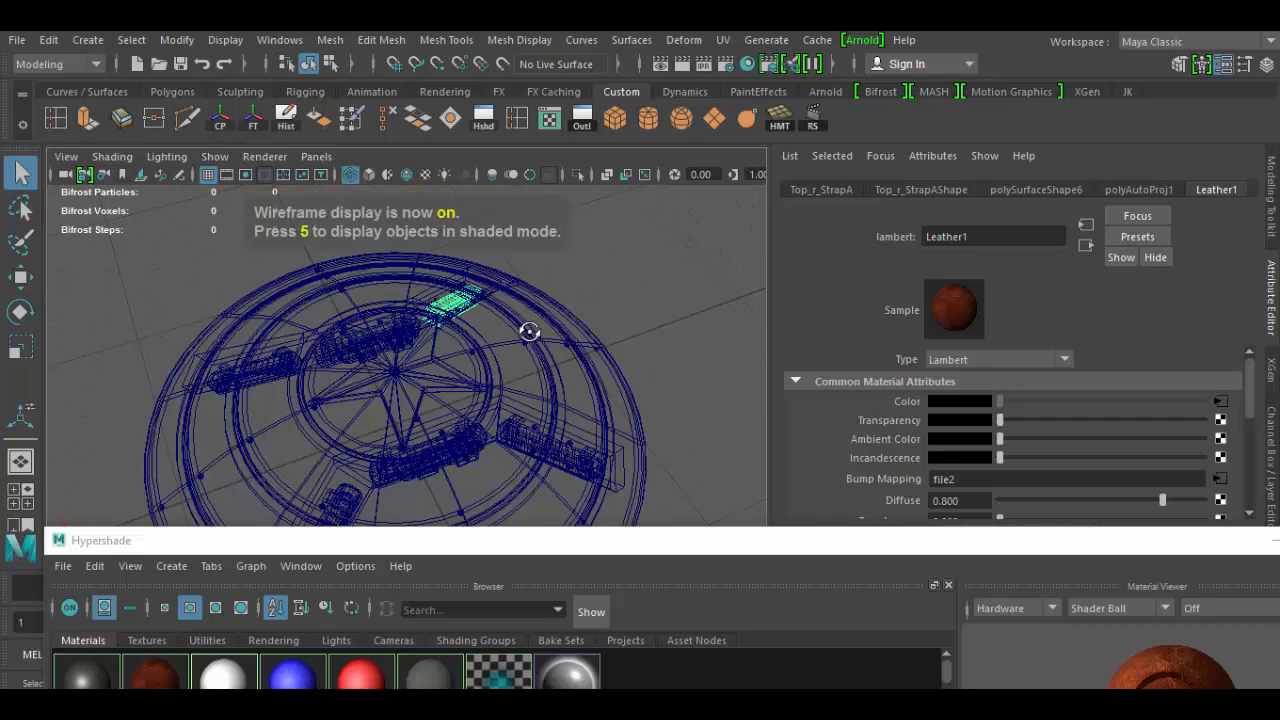
key(5)
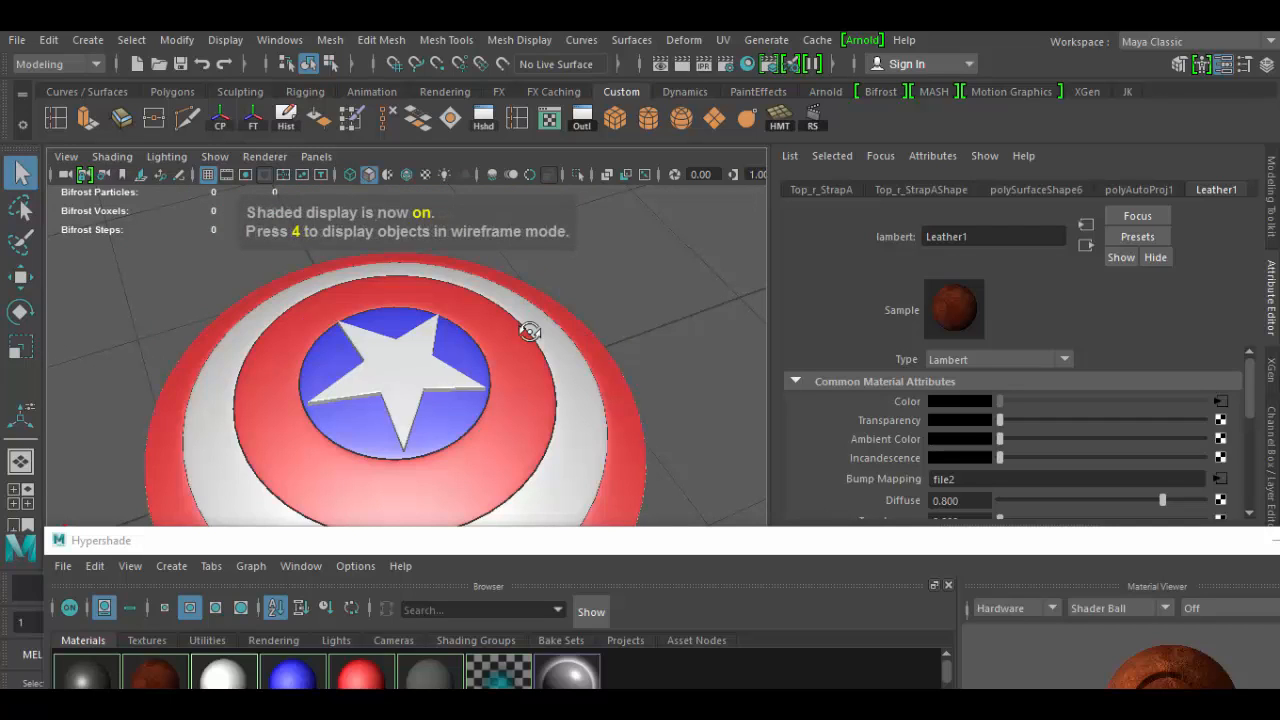
key(6)
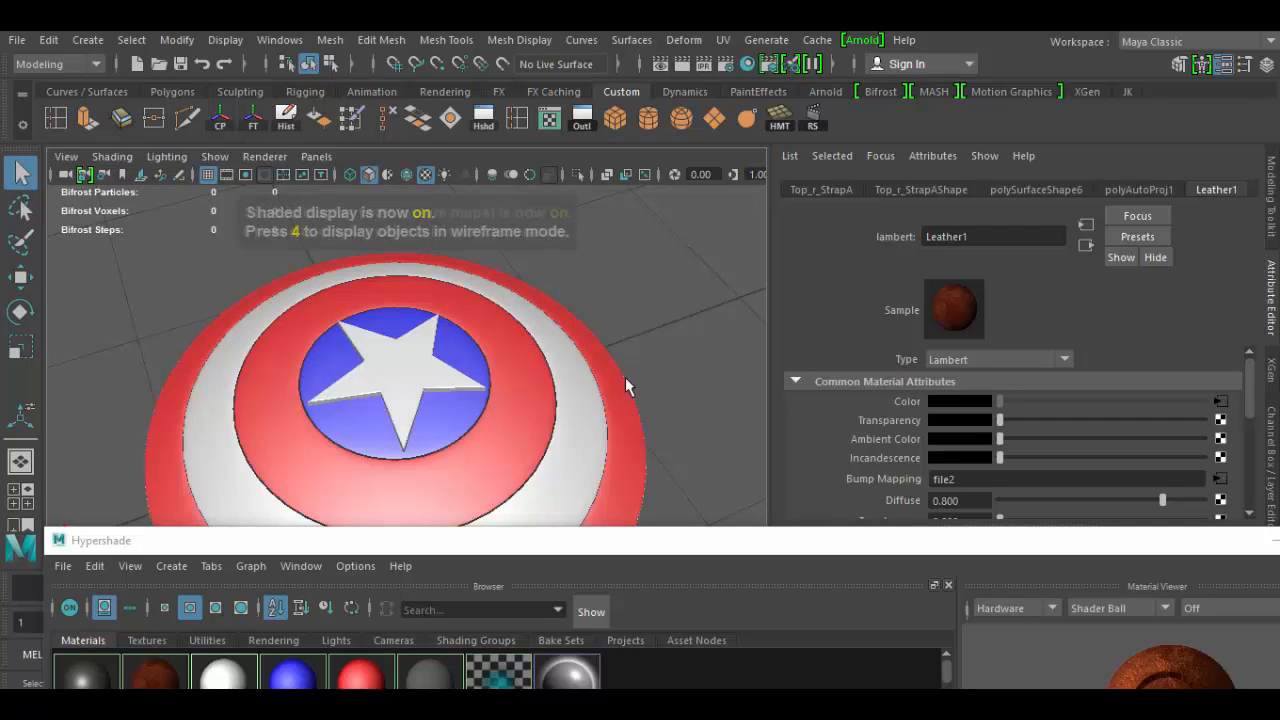
- Examine the leather-textured strap on the back of the shield up close, and deselect it
alt+drag(659, 419, 658, 297)
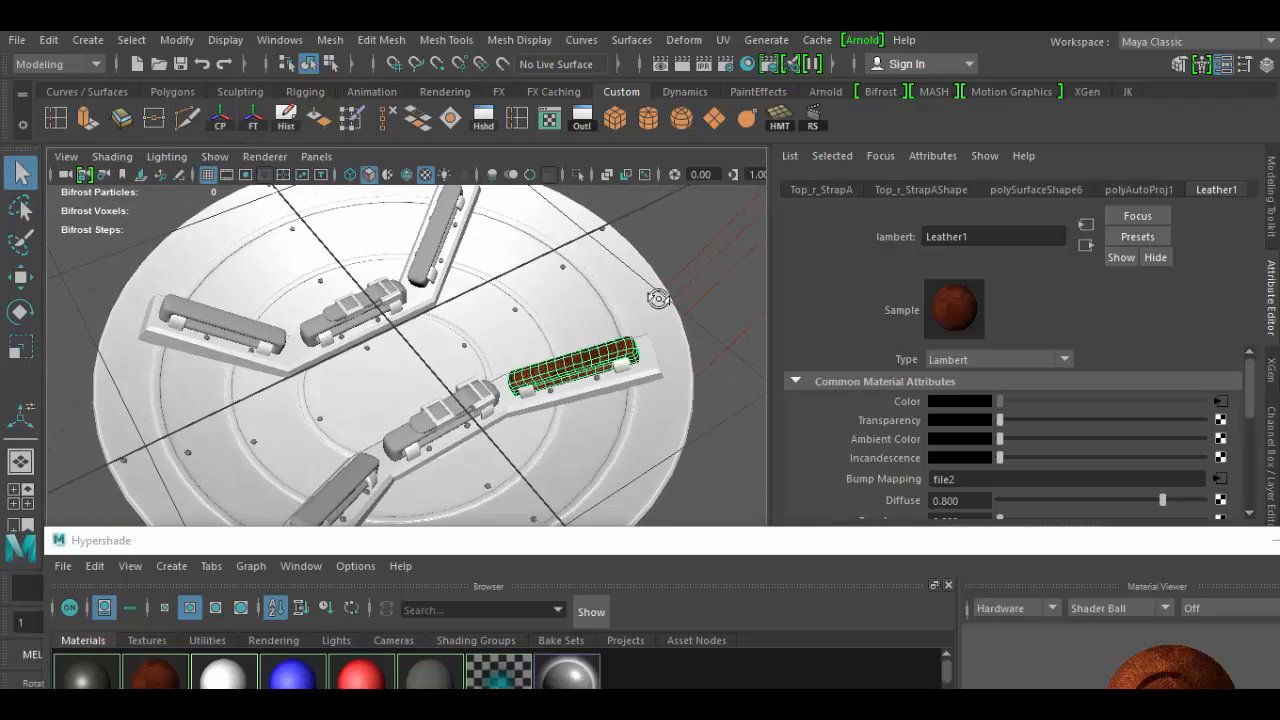
alt+right_drag(635, 374, 708, 455)
alt+middle_drag(694, 383, 546, 386)
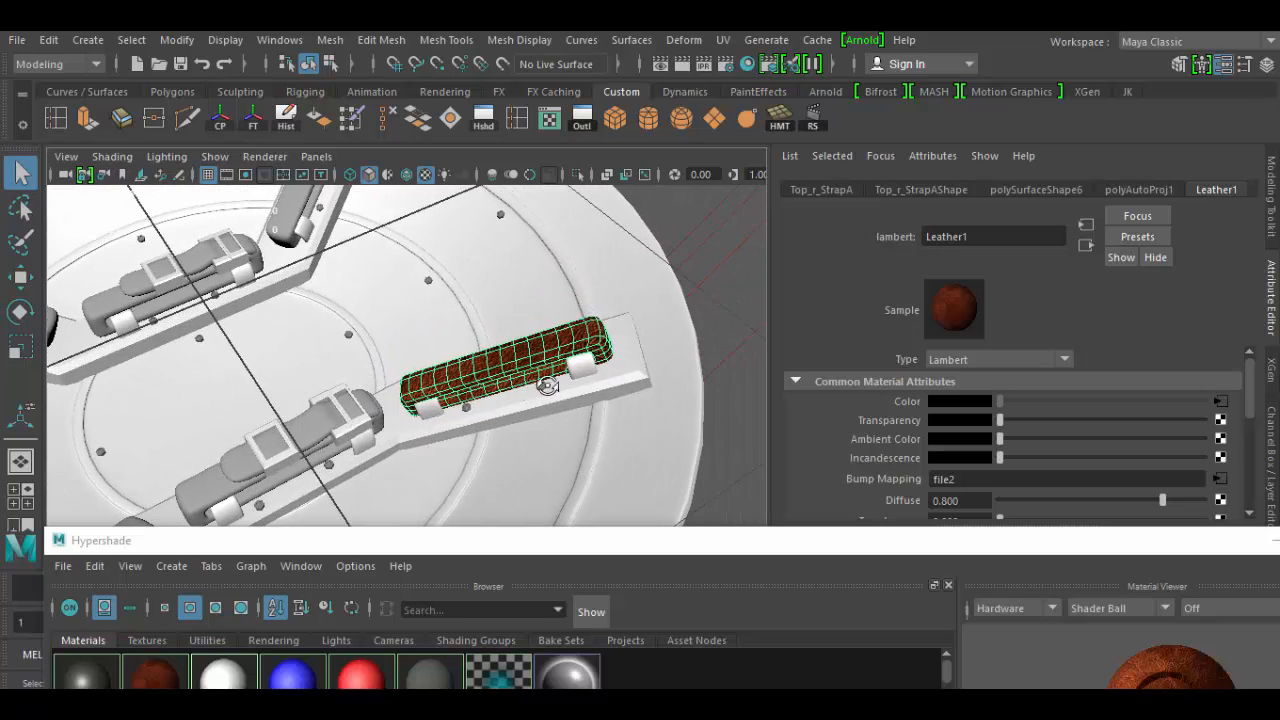
alt+drag(546, 386, 635, 375)
click(705, 229)
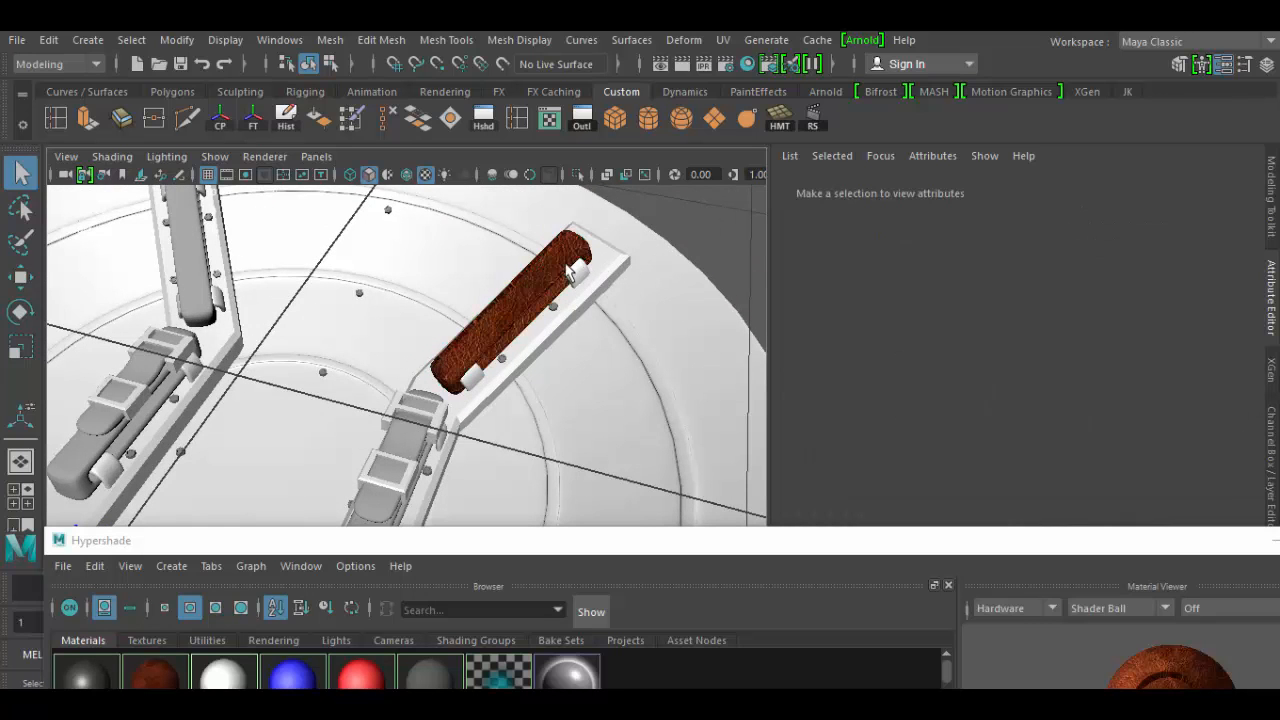
- Compare the shield's back with Hardware Texturing off and on in the viewport
scroll(594, 396, down, 3)
scroll(522, 350, up, 3)
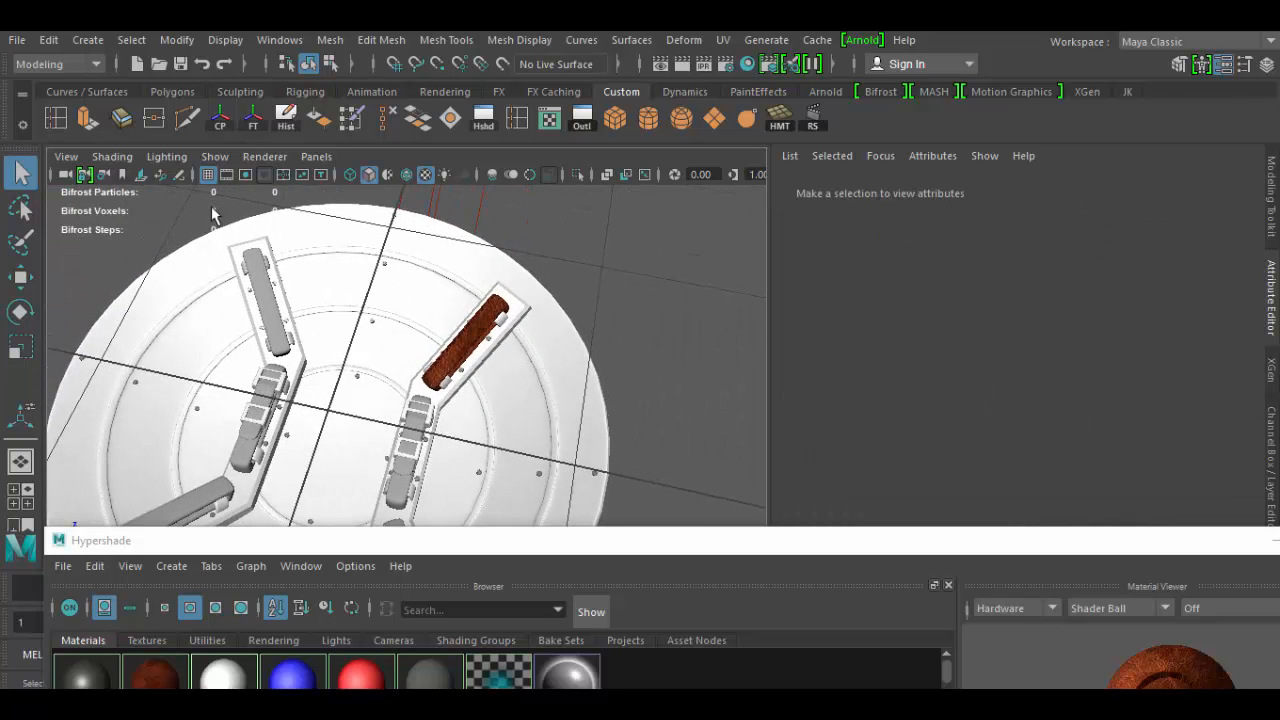
click(110, 160)
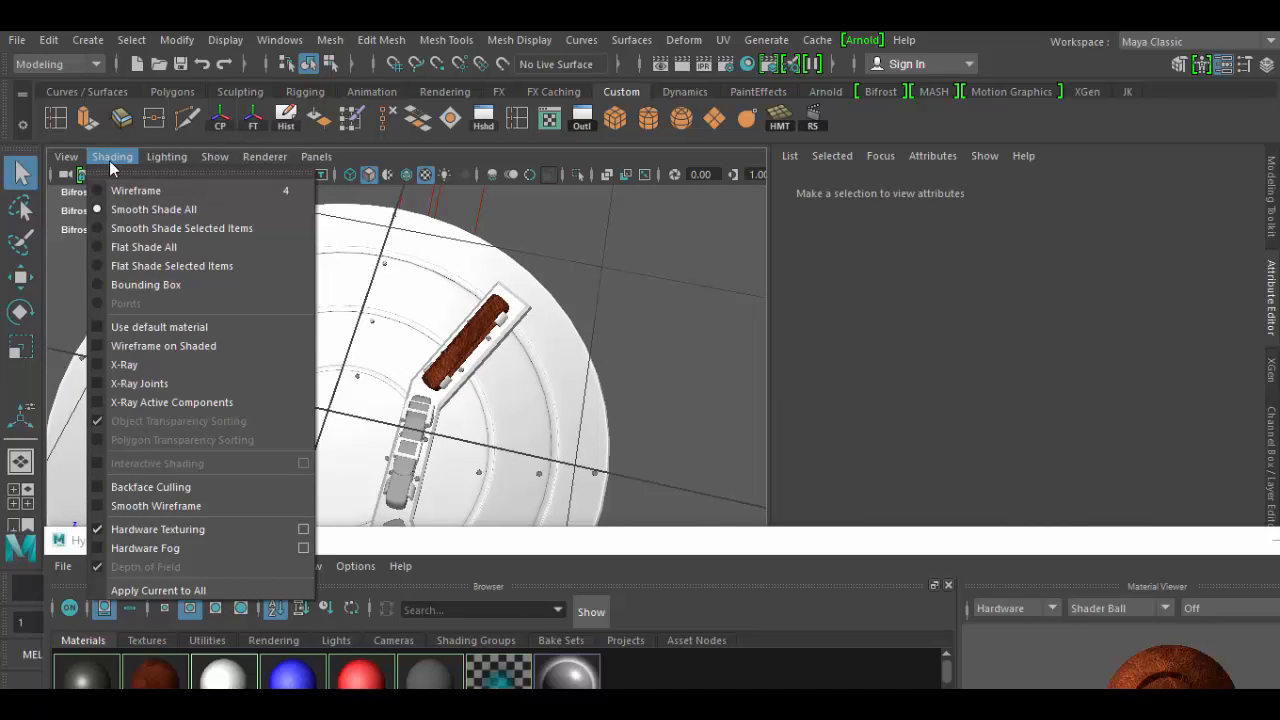
click(150, 528)
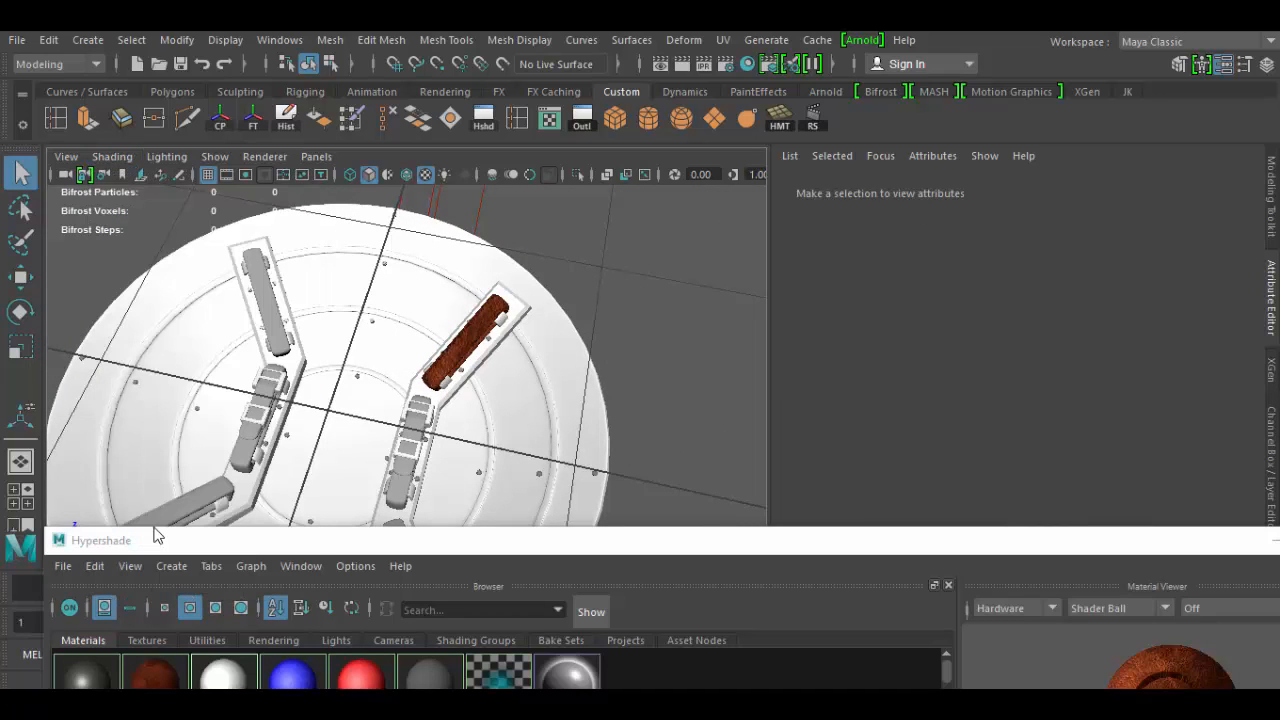
click(113, 158)
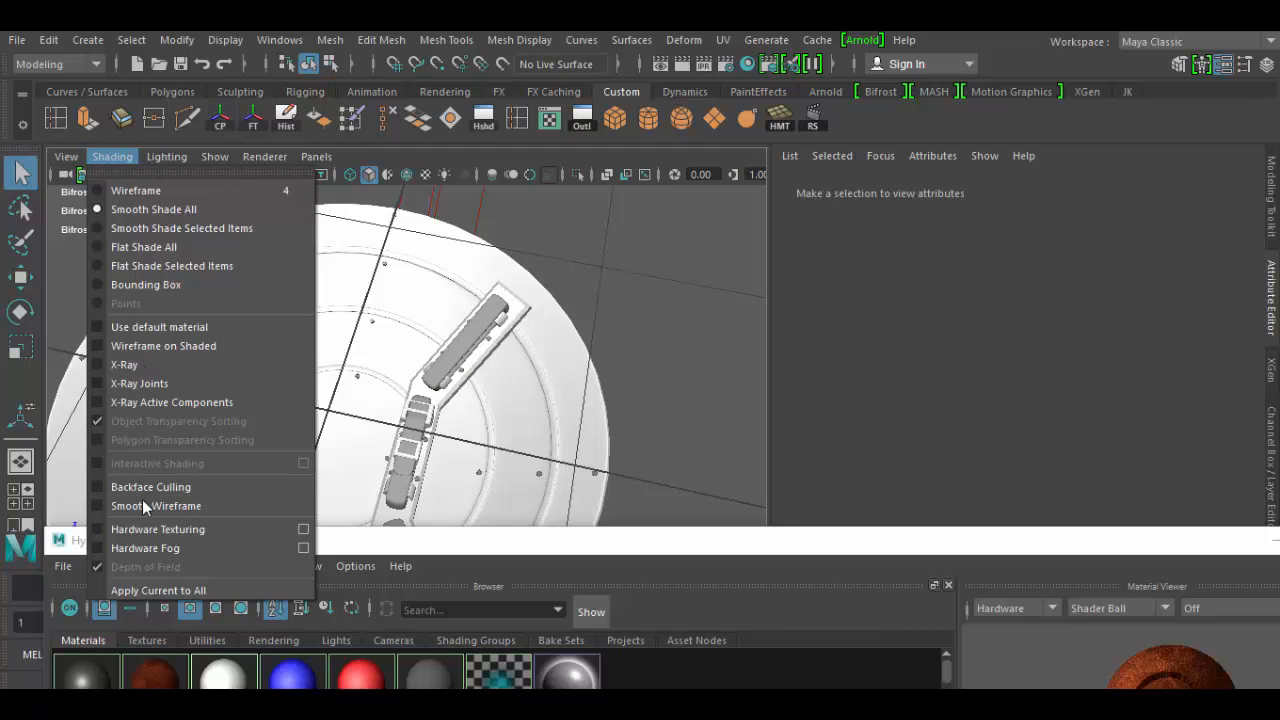
click(145, 529)
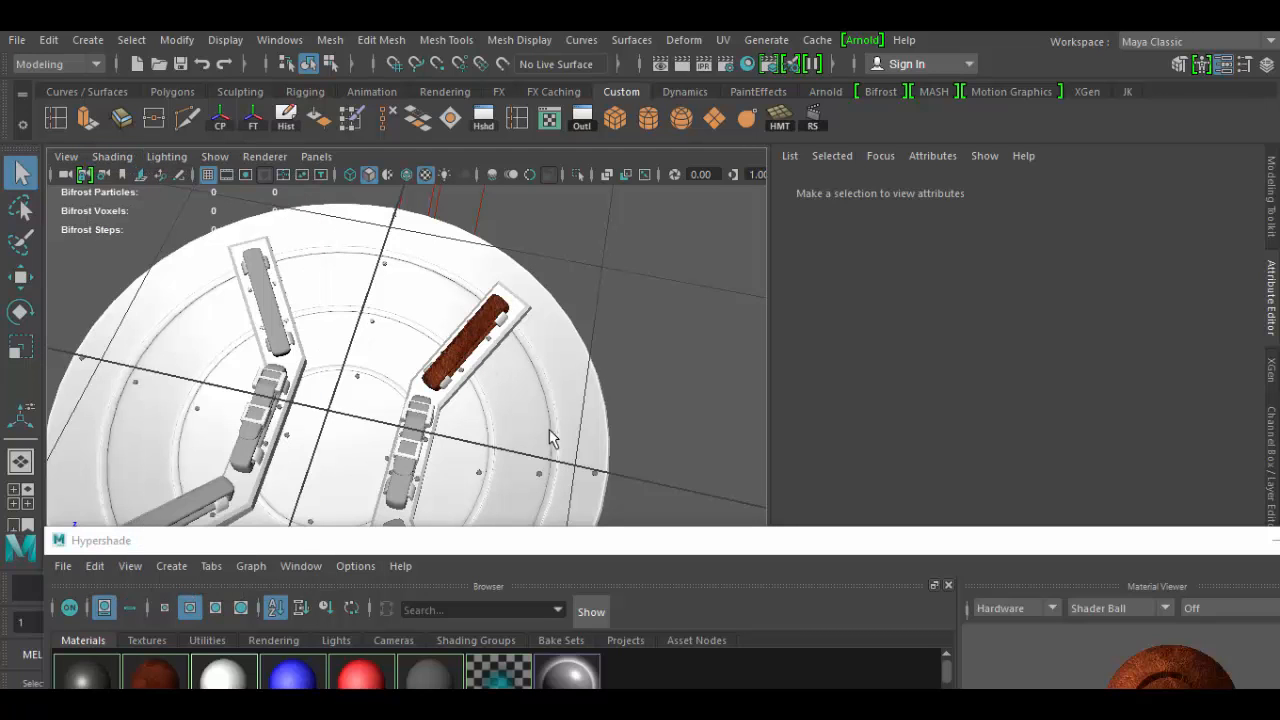
- Inspect the leather-textured strap from several angles with its Leather1 attributes, and select the neighbouring centre strap for comparison
alt+drag(543, 398, 559, 343)
alt+right_drag(559, 343, 666, 454)
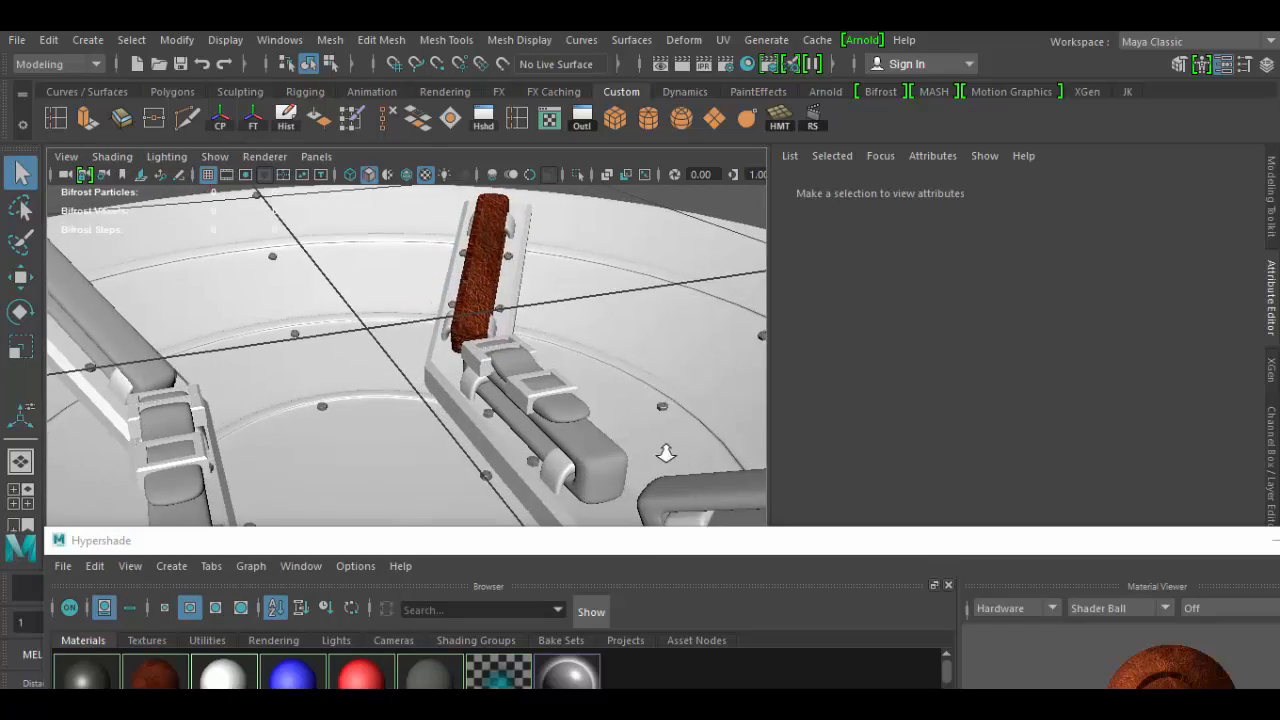
alt+drag(666, 454, 450, 420)
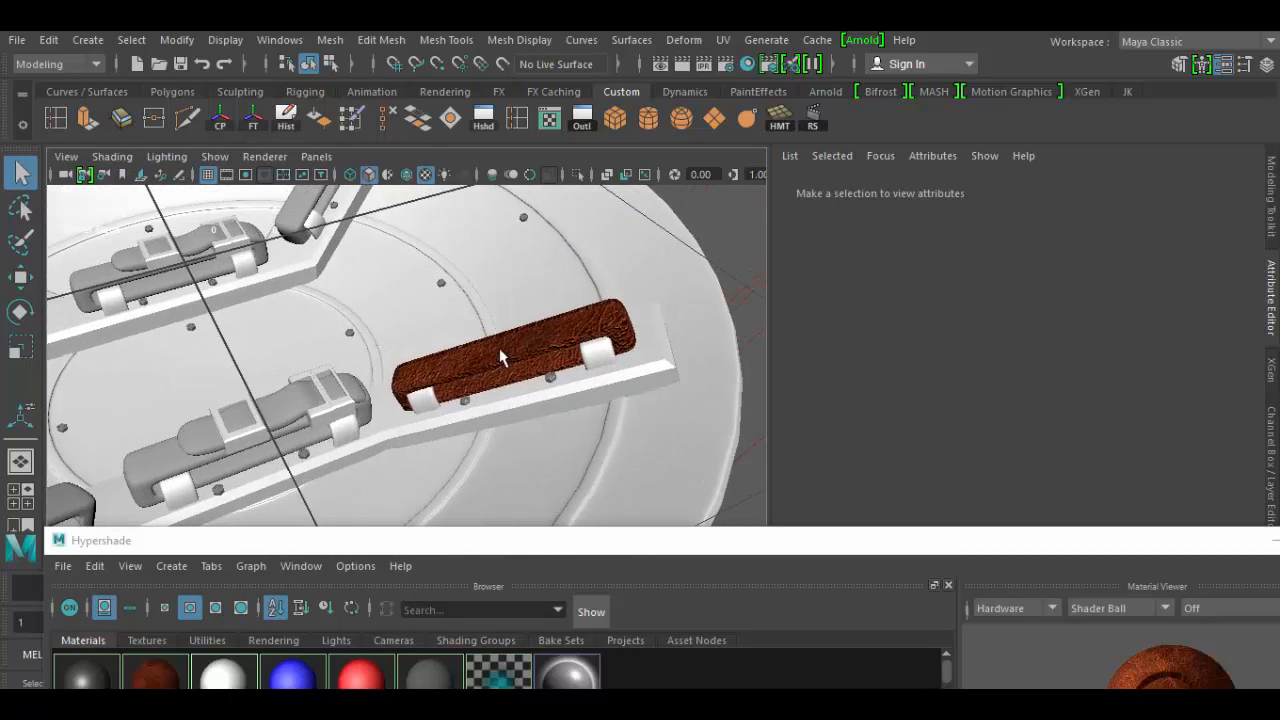
alt+drag(502, 358, 461, 378)
click(457, 404)
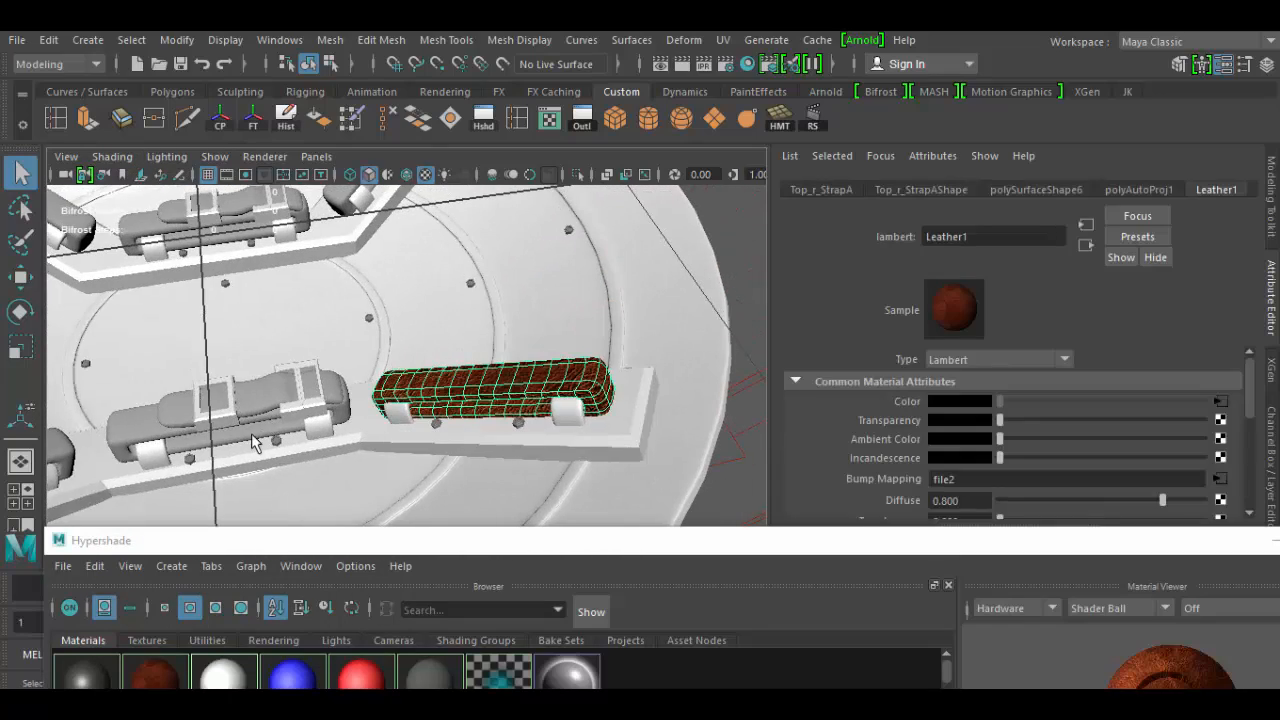
alt+drag(250, 444, 306, 440)
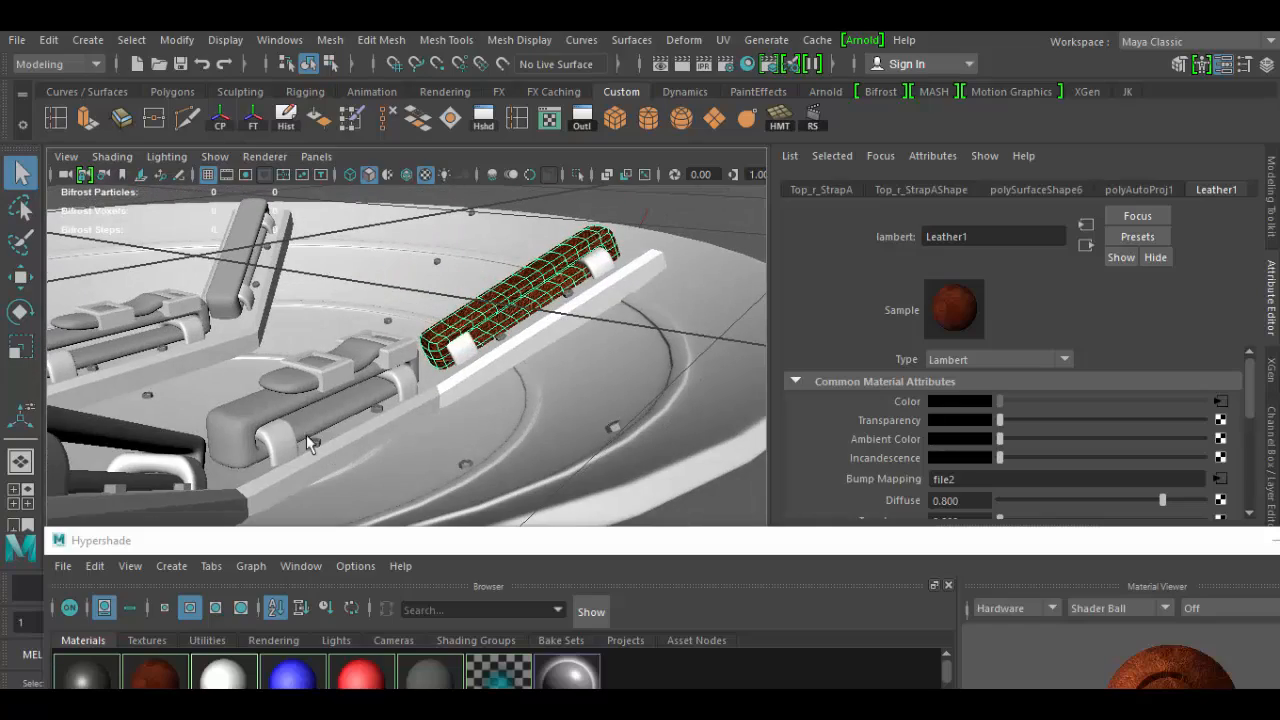
click(283, 395)
alt+drag(283, 395, 512, 298)
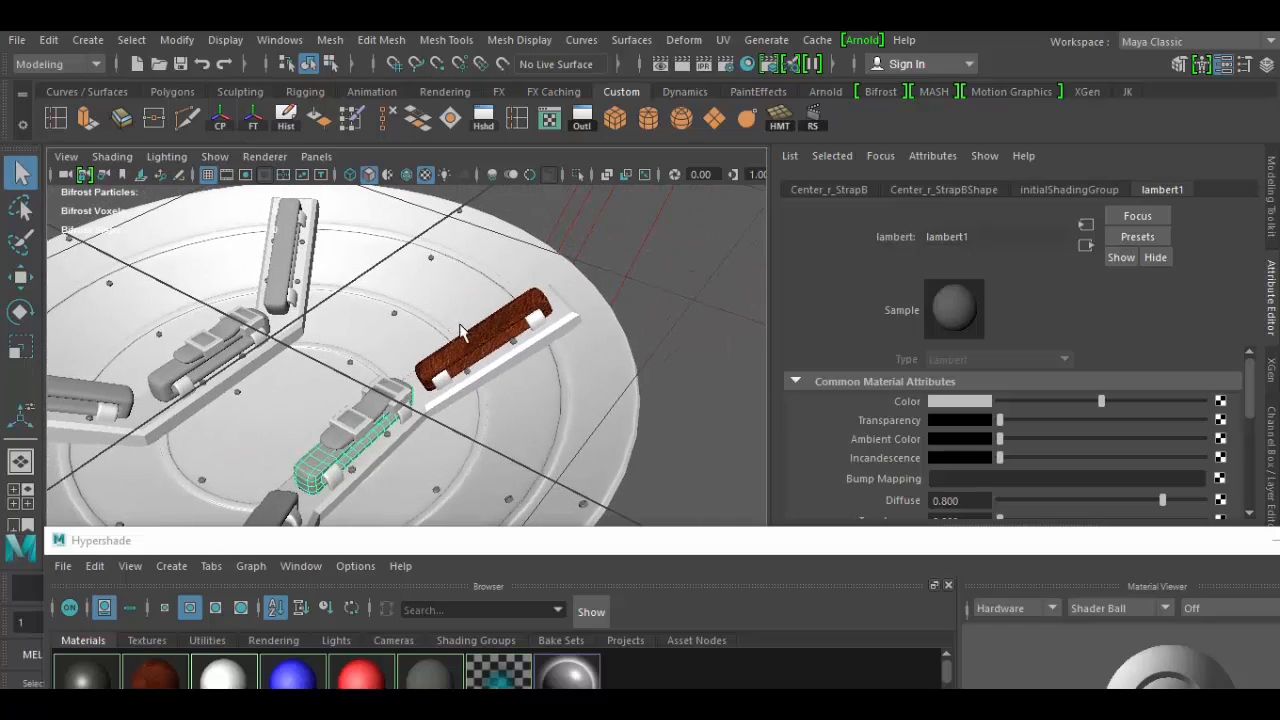
- Move the Hypershade window aside, switch to the browser, and look over the Leather0005 page on textures.com
drag(600, 553, 910, 130)
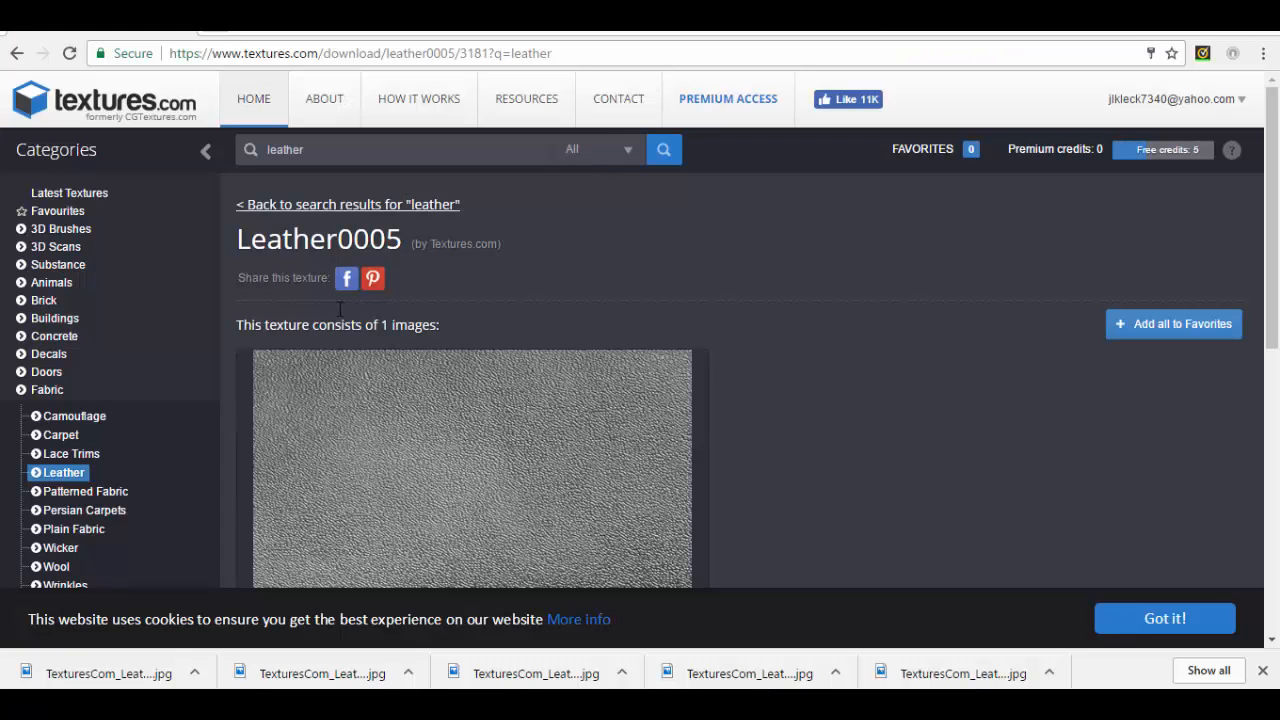
scroll(697, 471, down, 2)
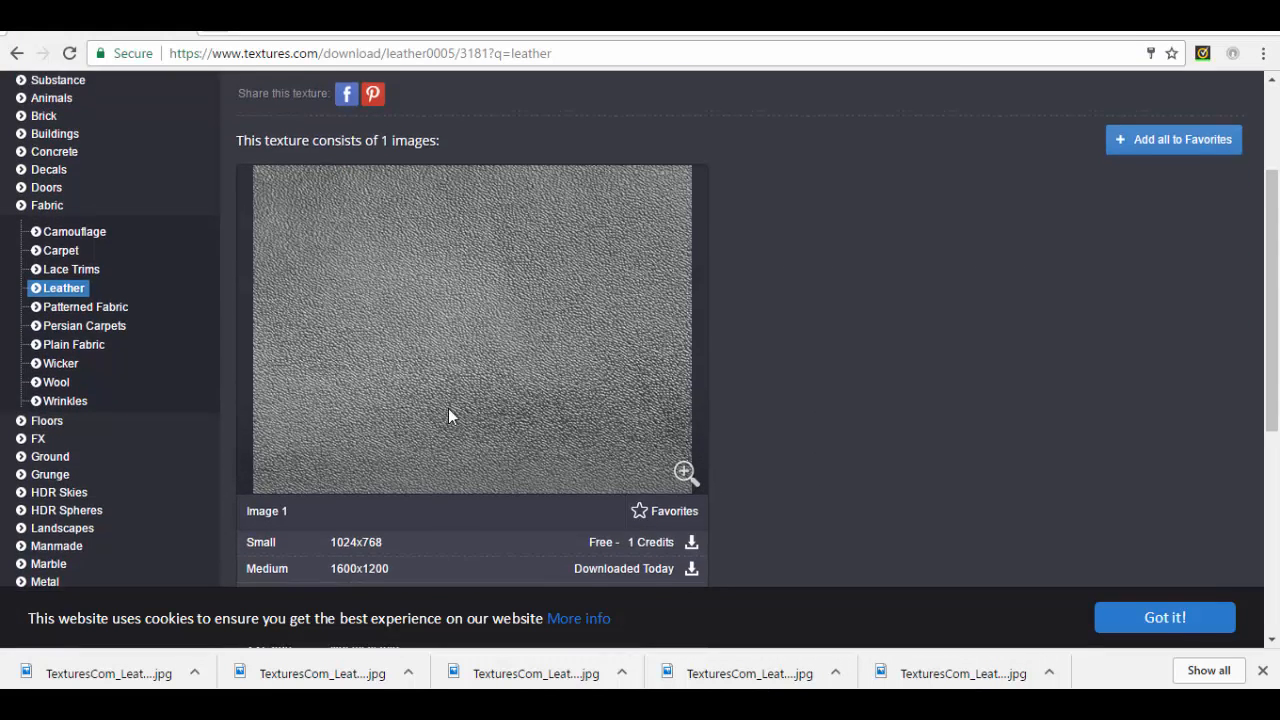
scroll(449, 417, up, 2)
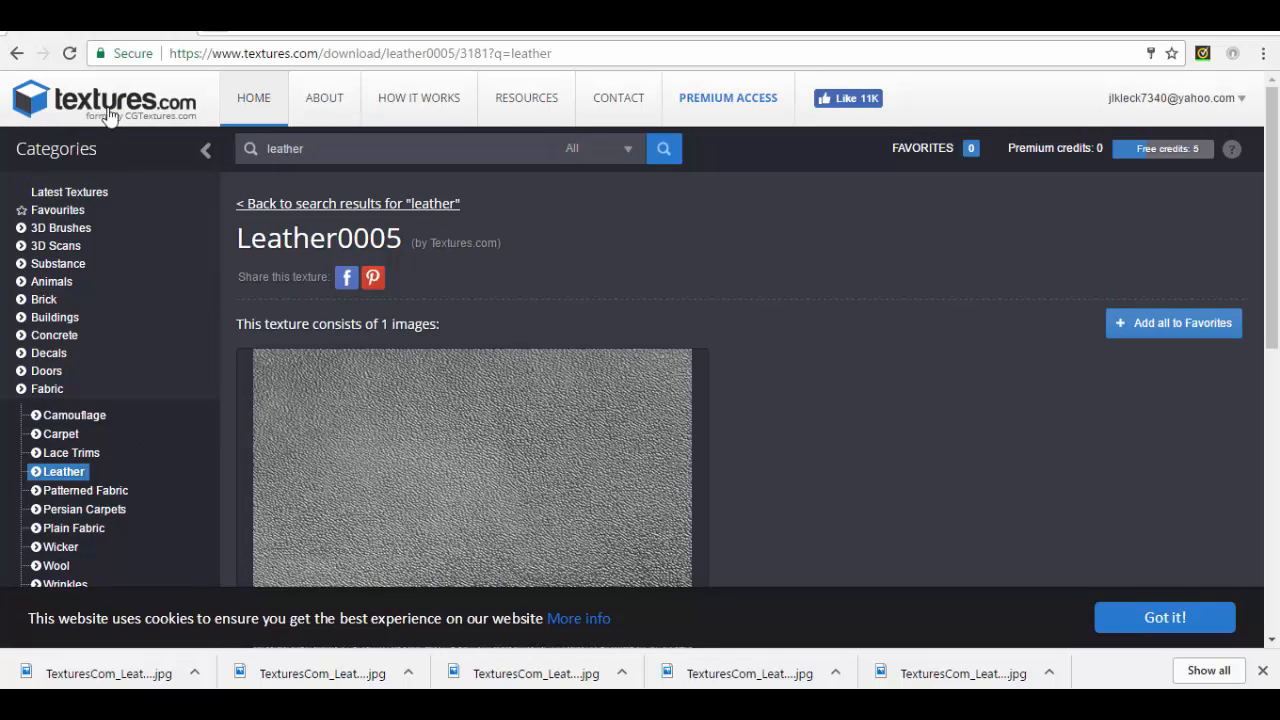
- Return to the textures.com search results for leather and browse the available textures
click(17, 53)
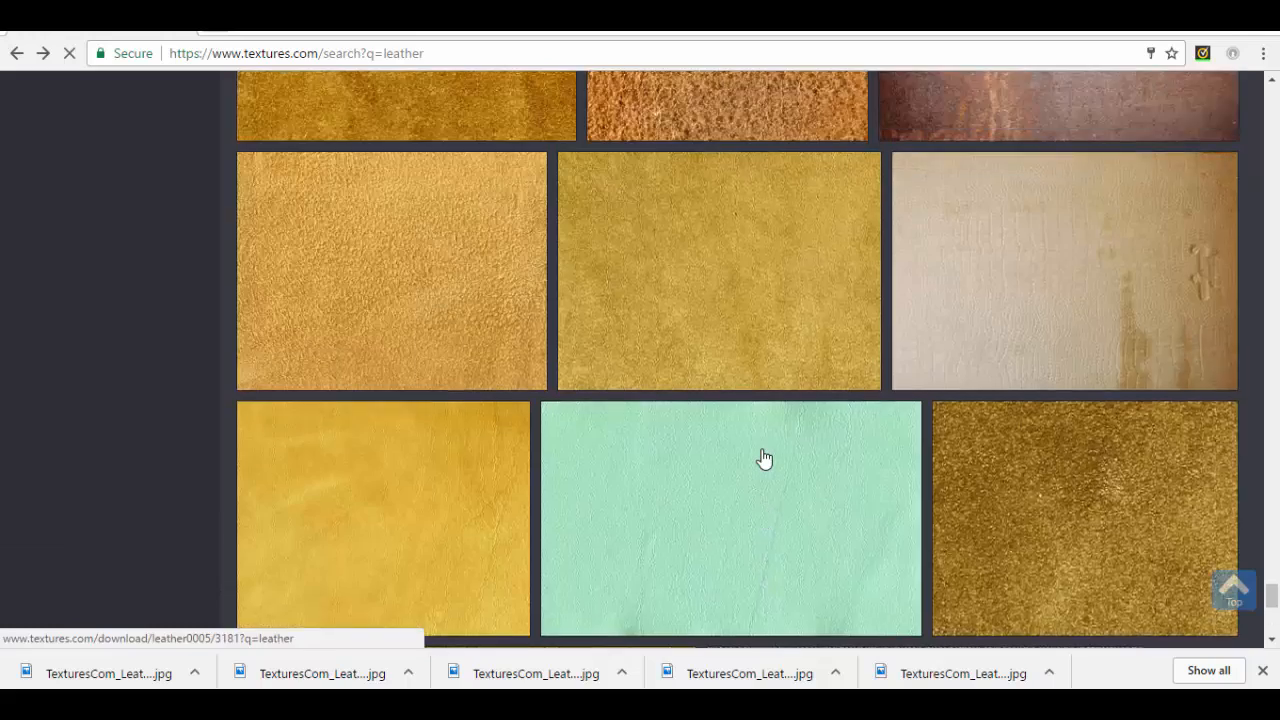
scroll(764, 459, up, 7)
scroll(764, 459, up, 10)
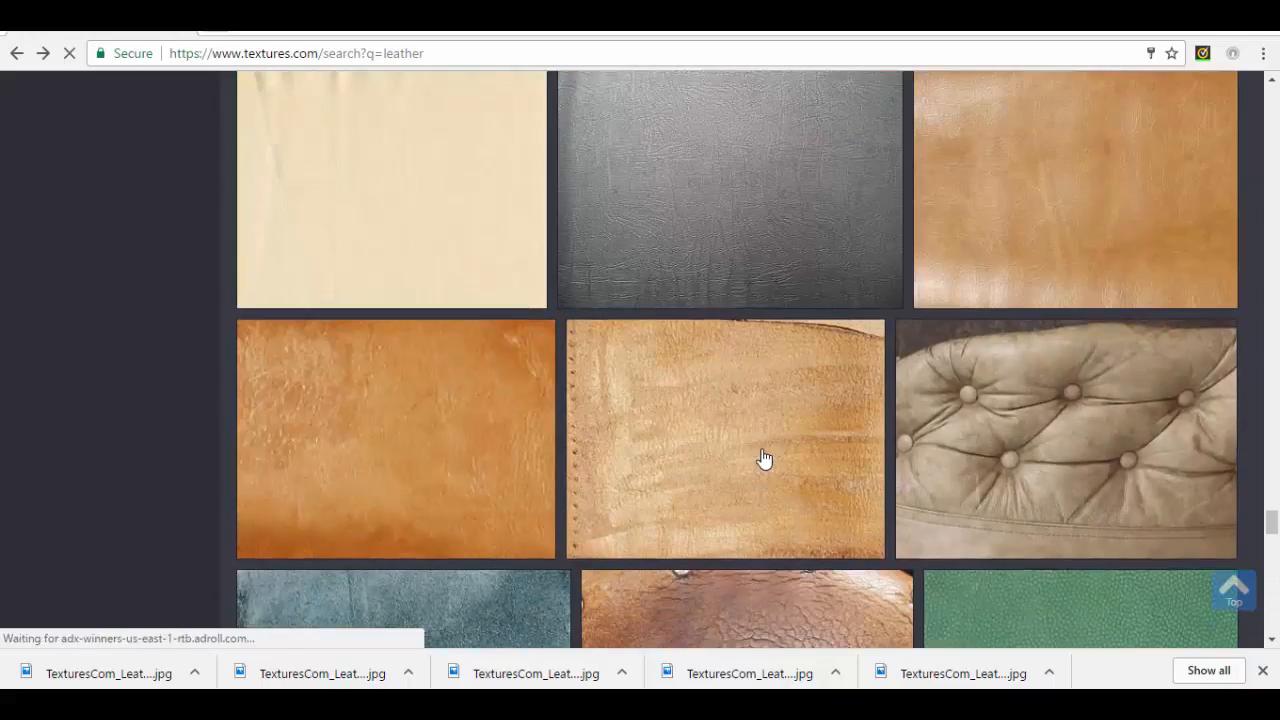
scroll(764, 459, up, 12)
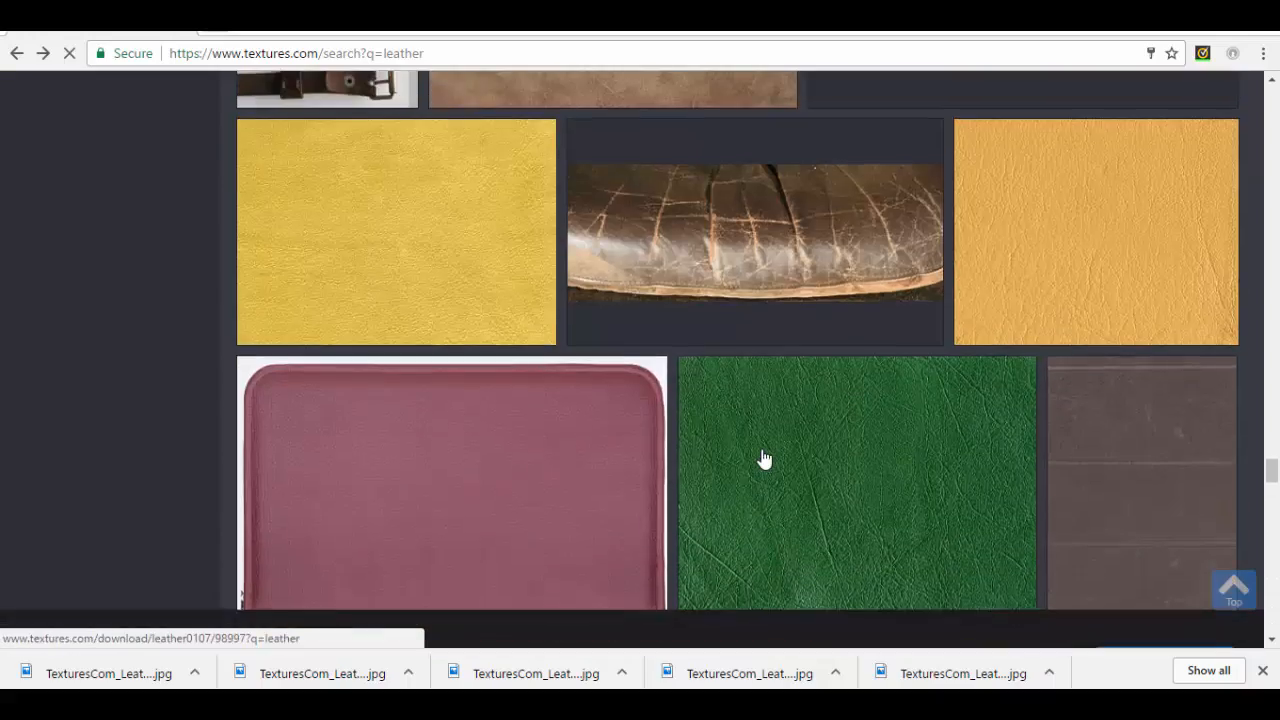
scroll(764, 459, up, 12)
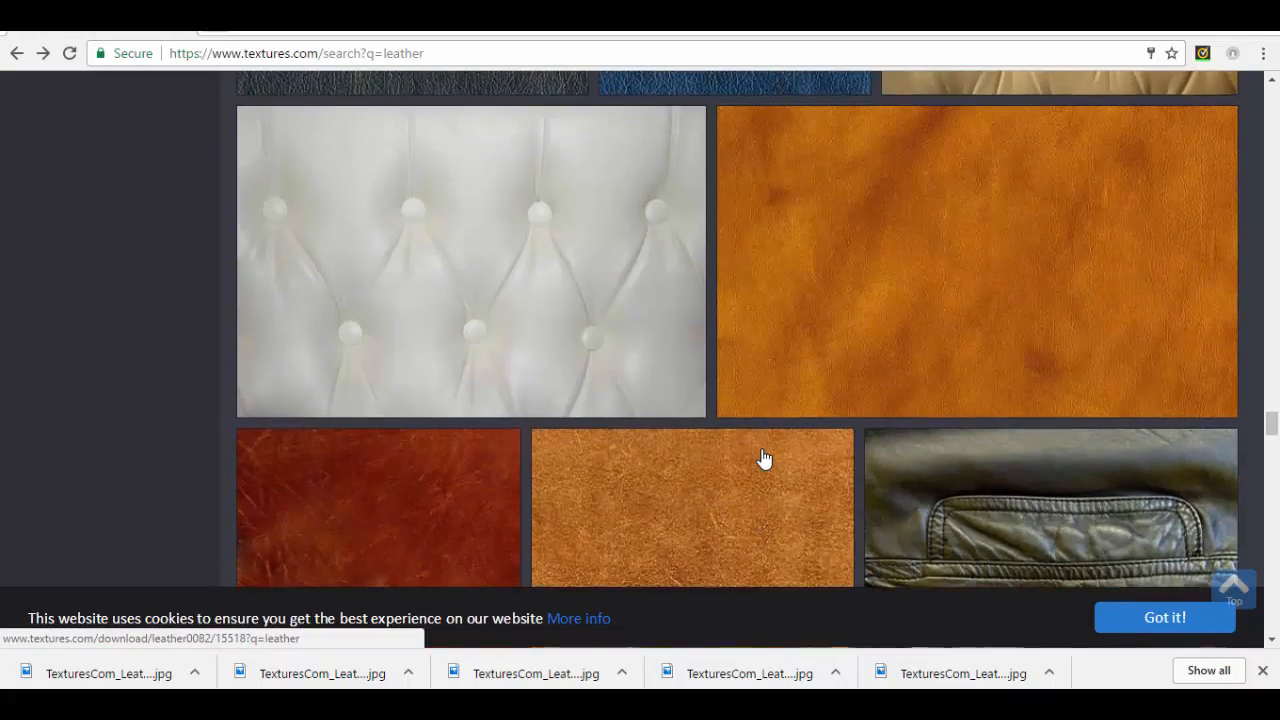
scroll(771, 443, up, 3)
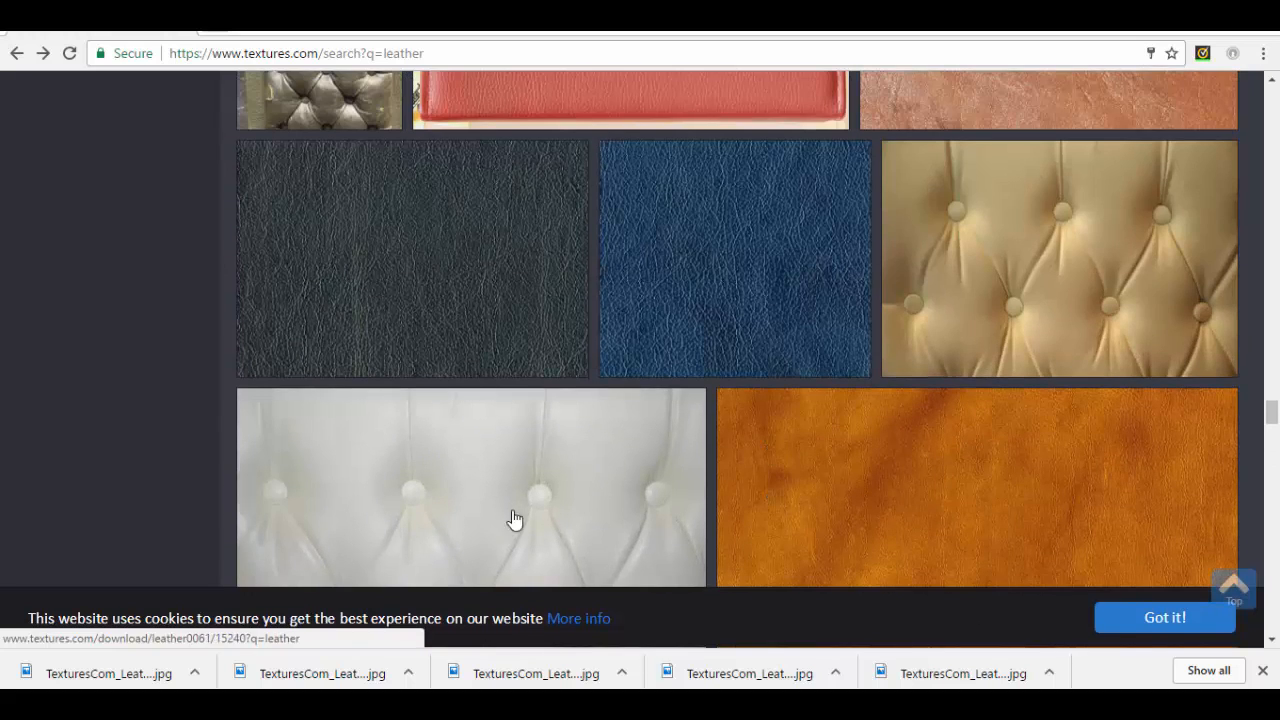
- Bring up the leather photo source folder, look over its downloaded and prepared images, and minimize it
mouse_move(212, 703)
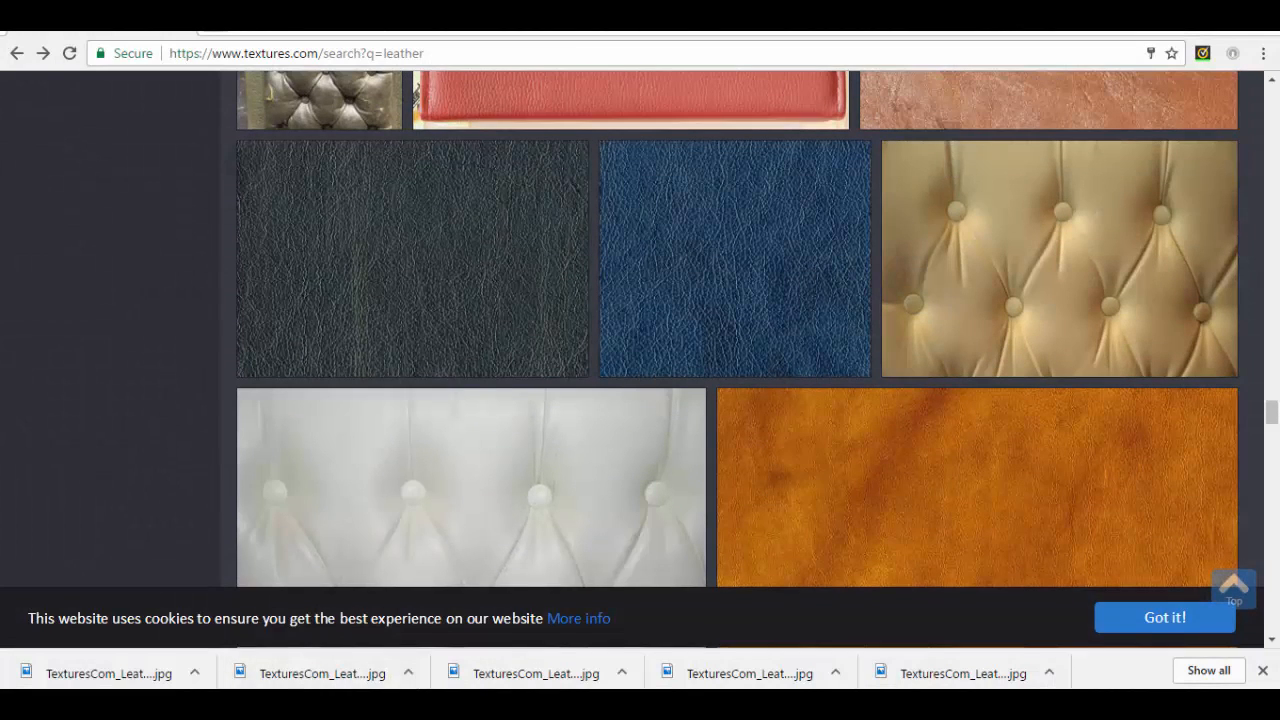
drag(0, 70, 691, 65)
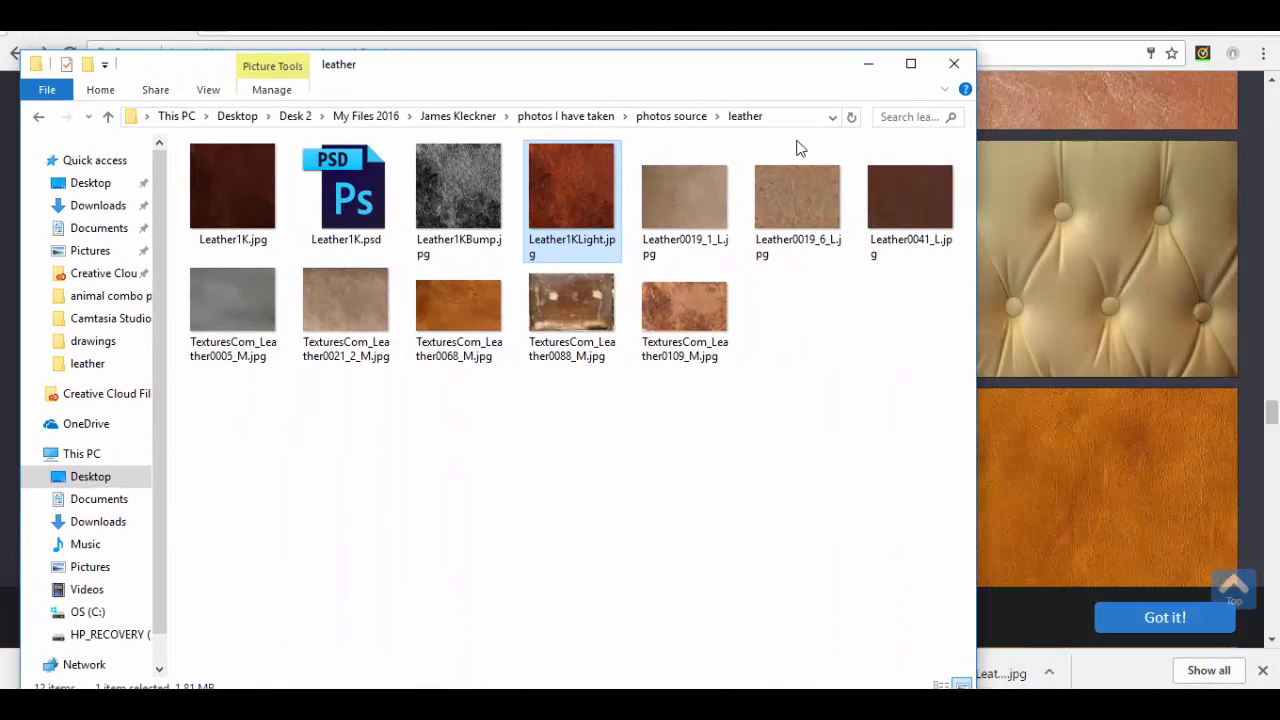
click(871, 66)
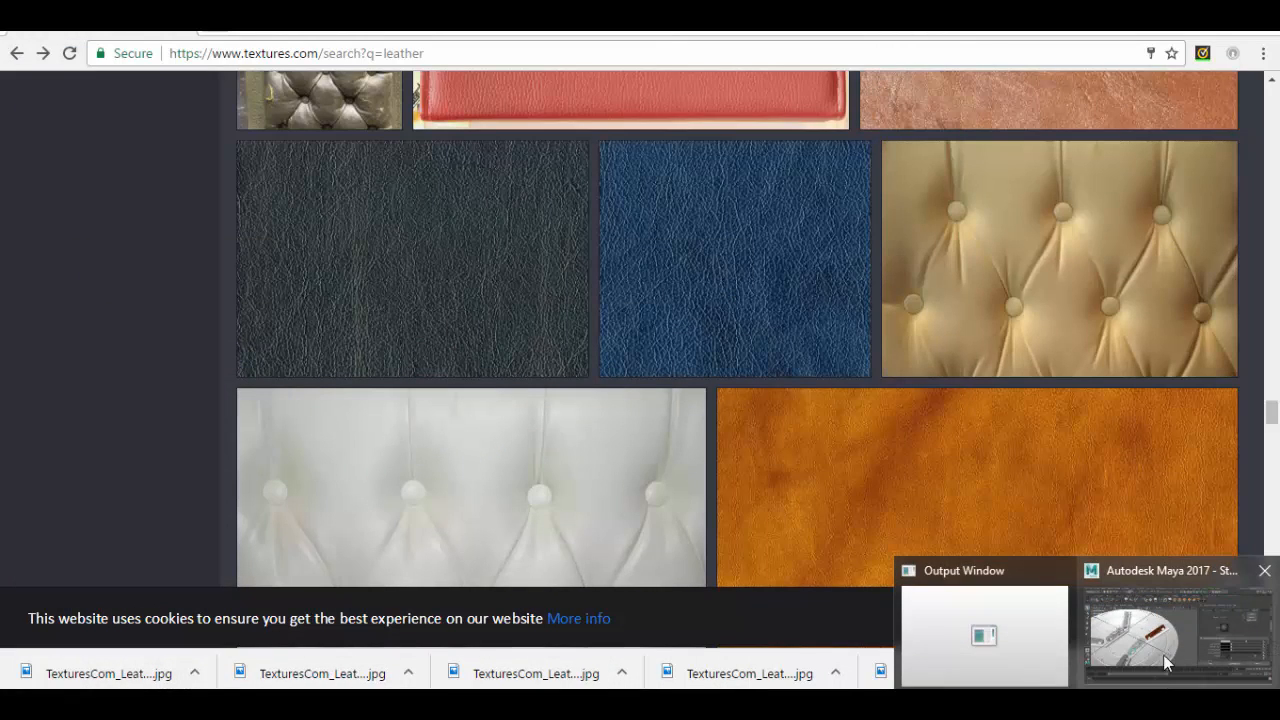
- Switch to Maya, check the 71L60P3WevL._SL1500_.jpg reference photo of the shield's leather straps, and return to Maya
click(1170, 640)
drag(638, 132, 410, 377)
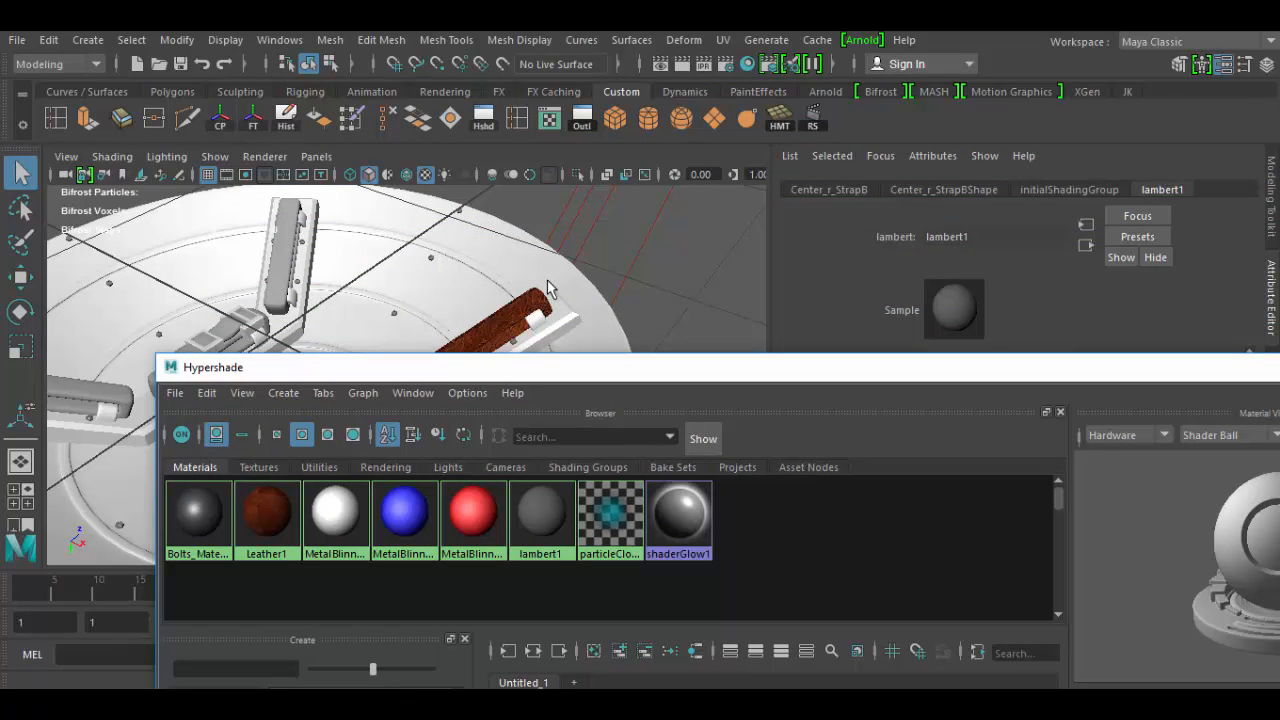
mouse_move(1088, 708)
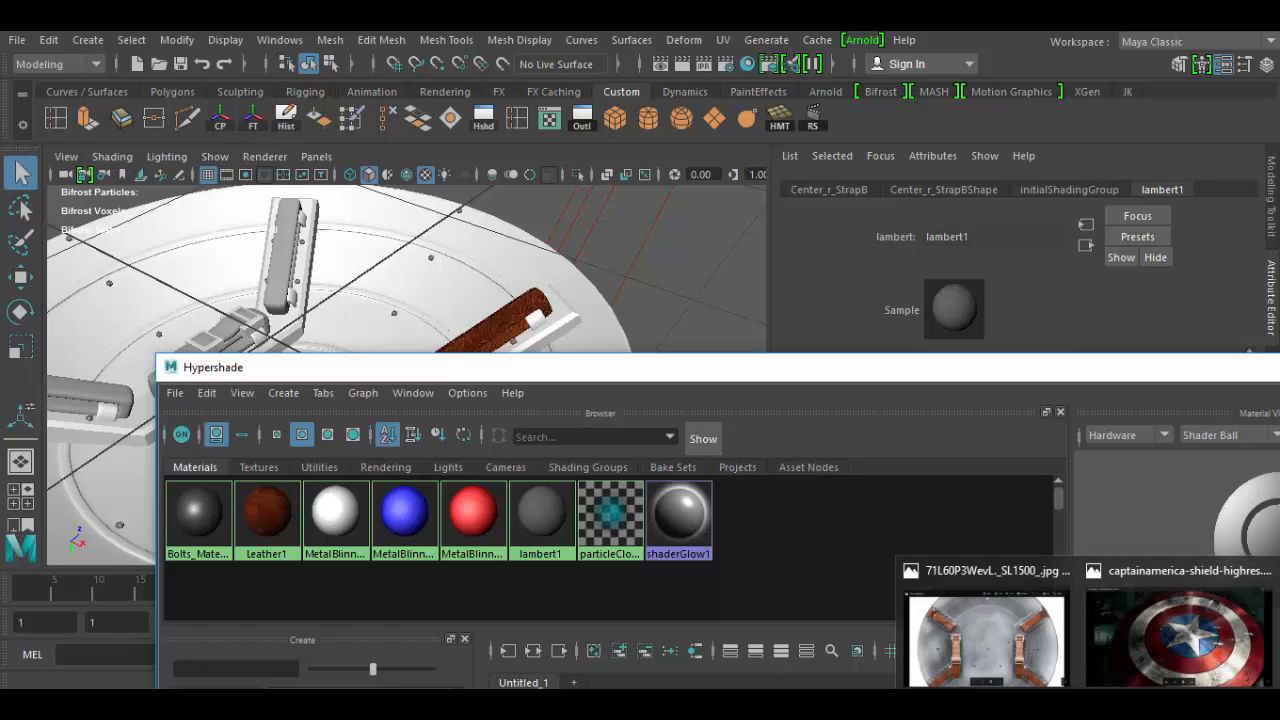
click(1045, 646)
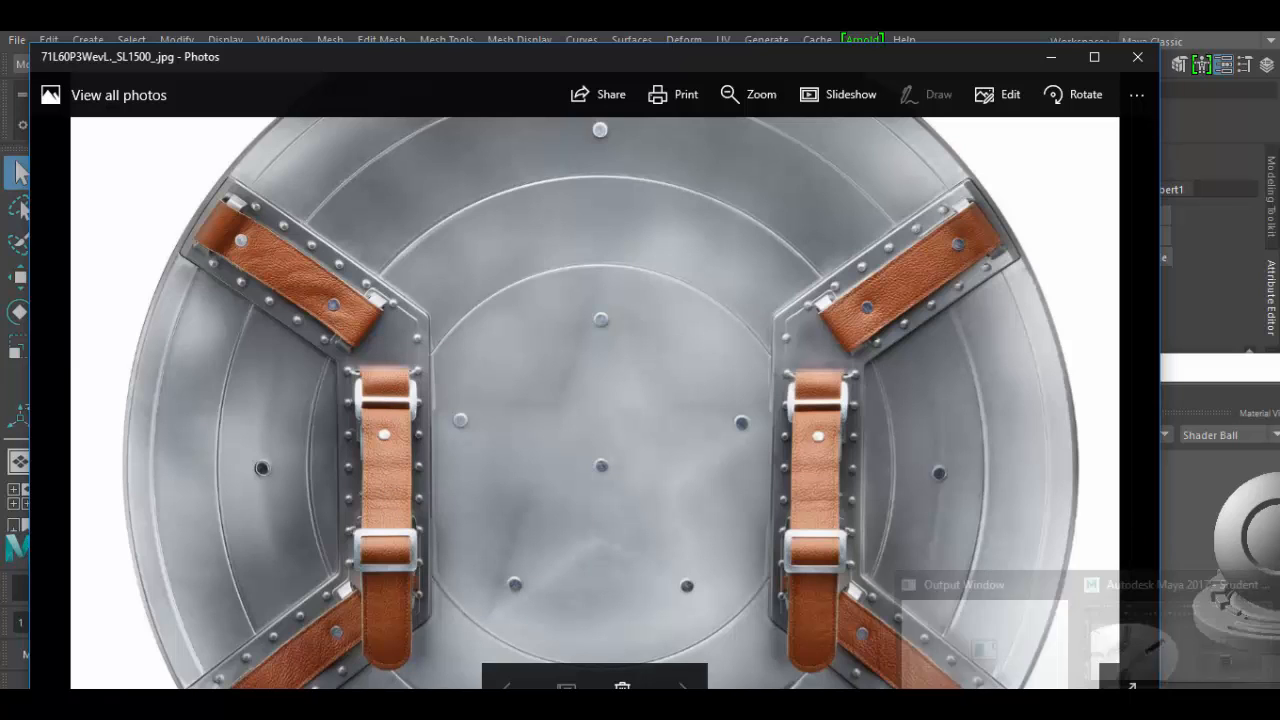
click(1191, 659)
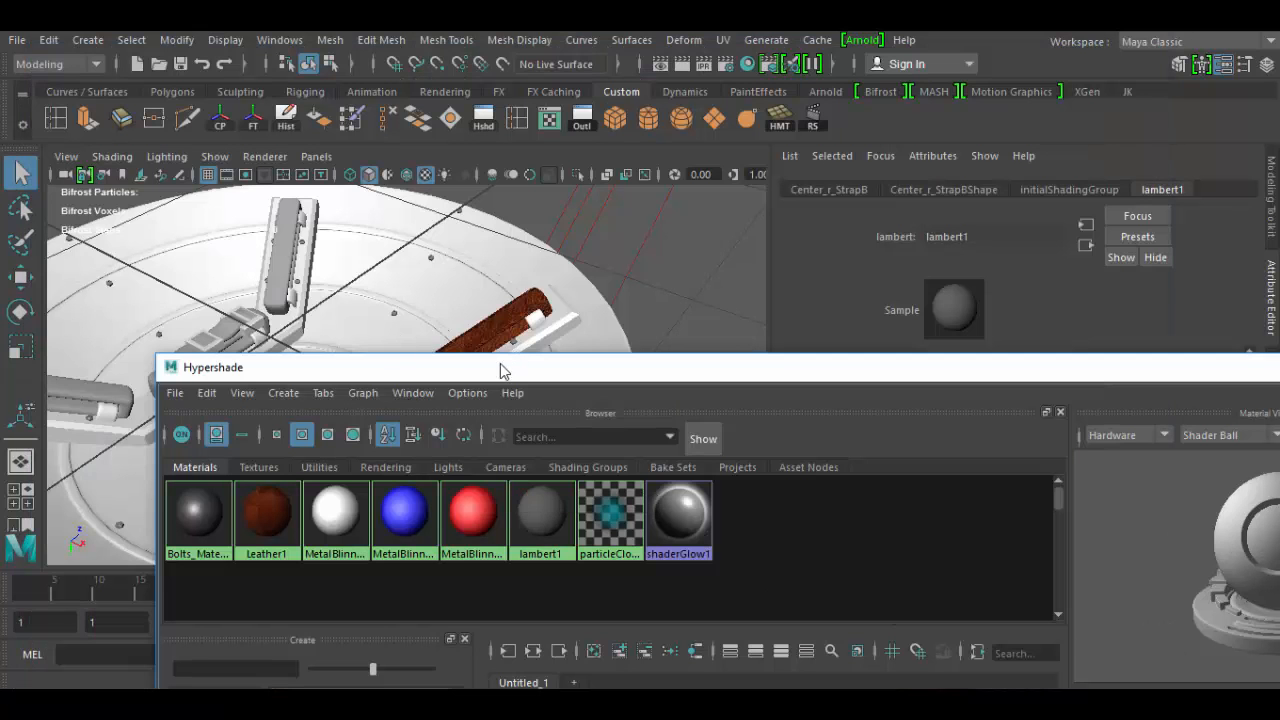
- Create a new Lambert material in Hypershade and name it Leather2
drag(500, 366, 855, 56)
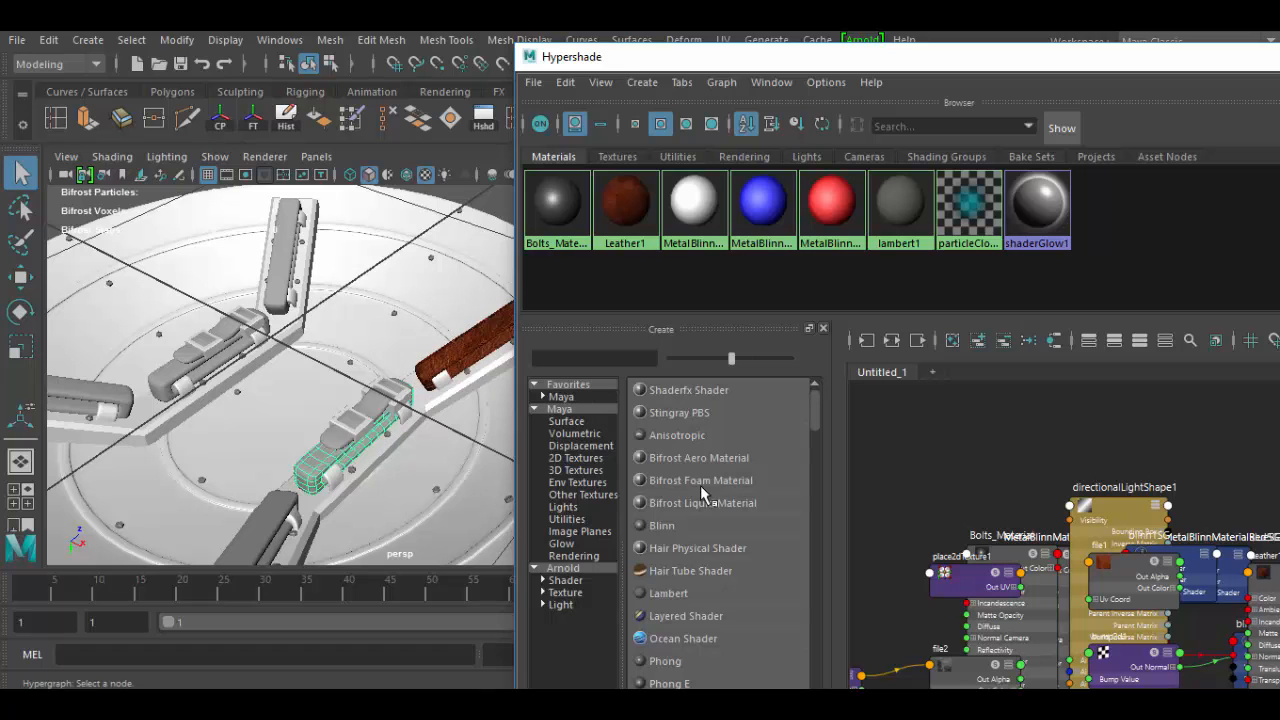
click(668, 595)
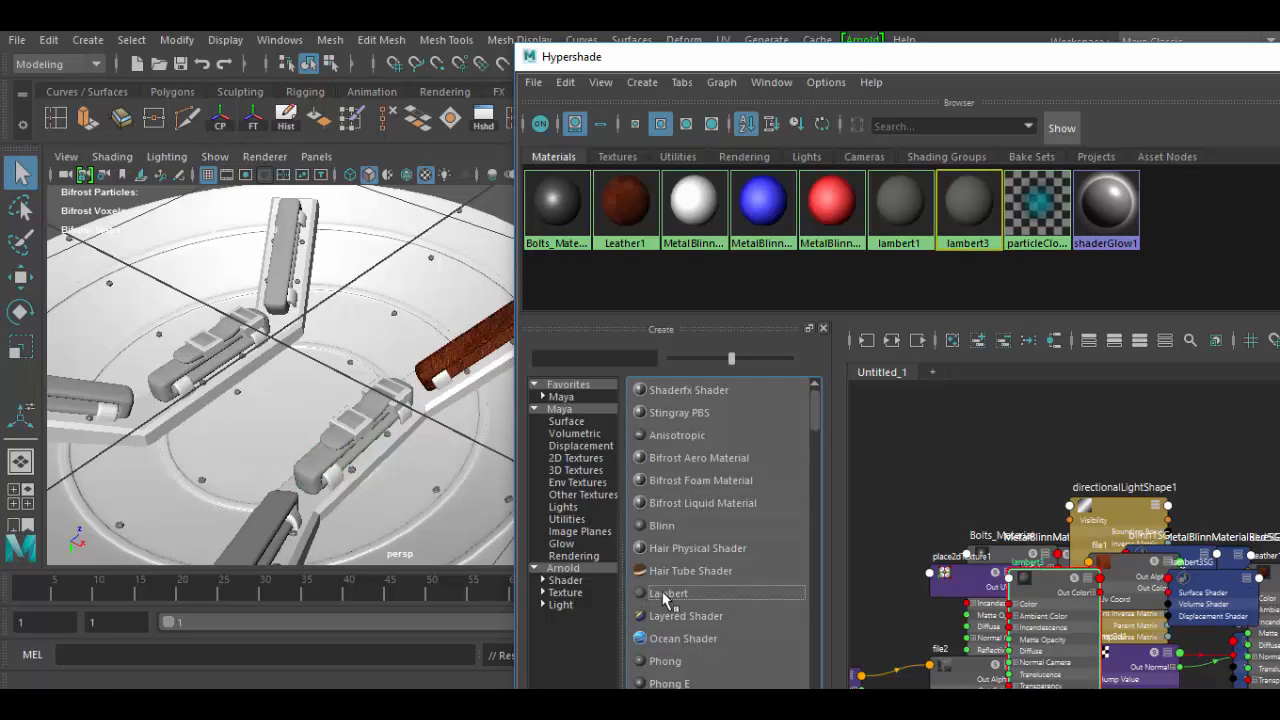
drag(986, 62, 572, 392)
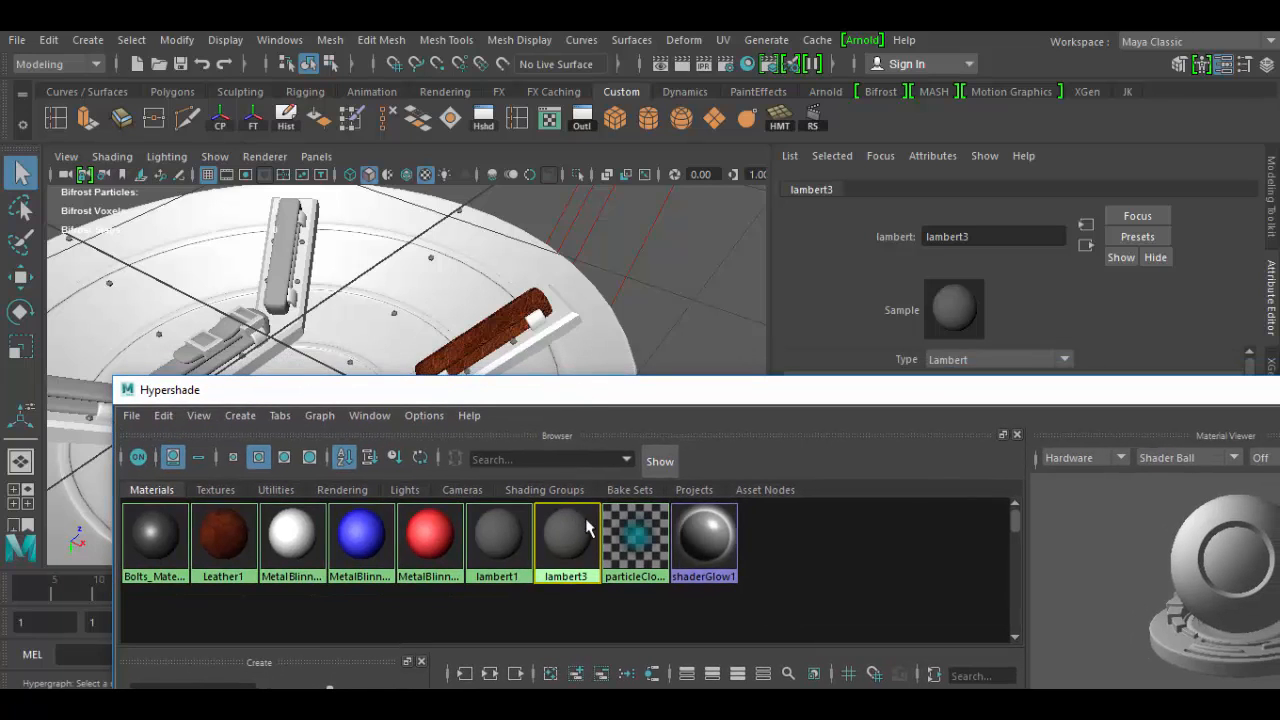
drag(1005, 238, 849, 238)
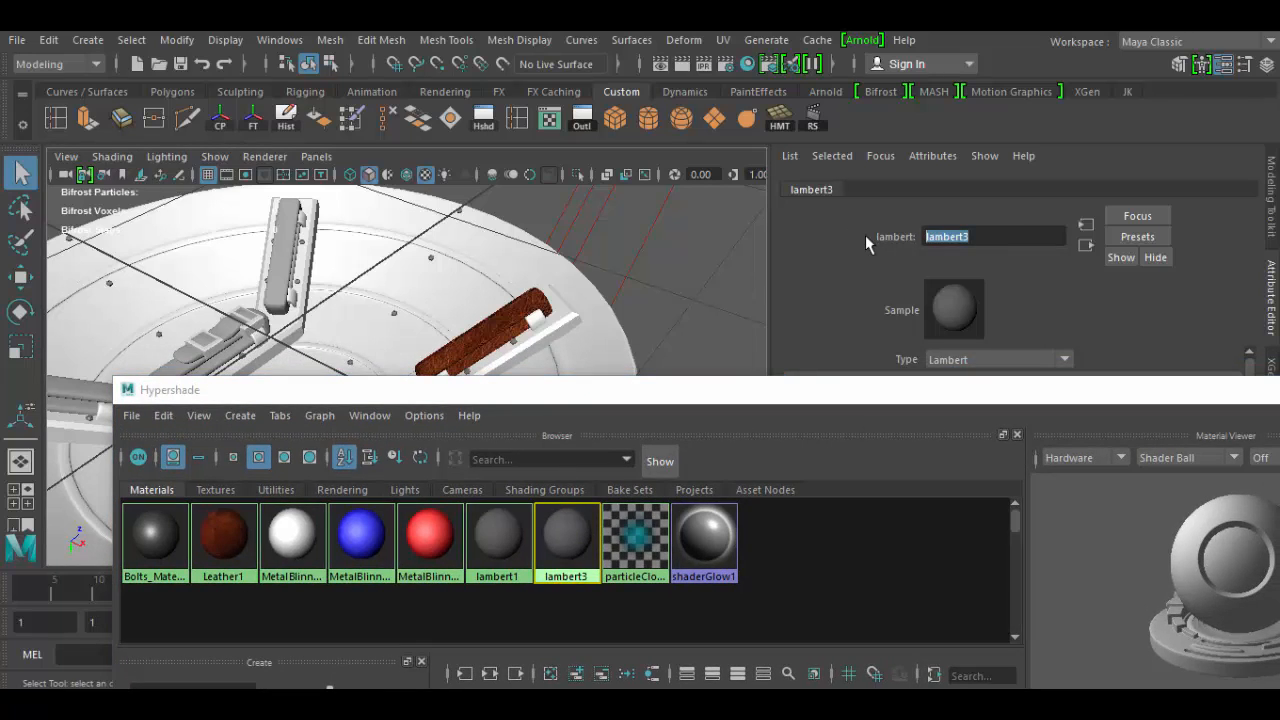
text(Leather2)
key(Return)
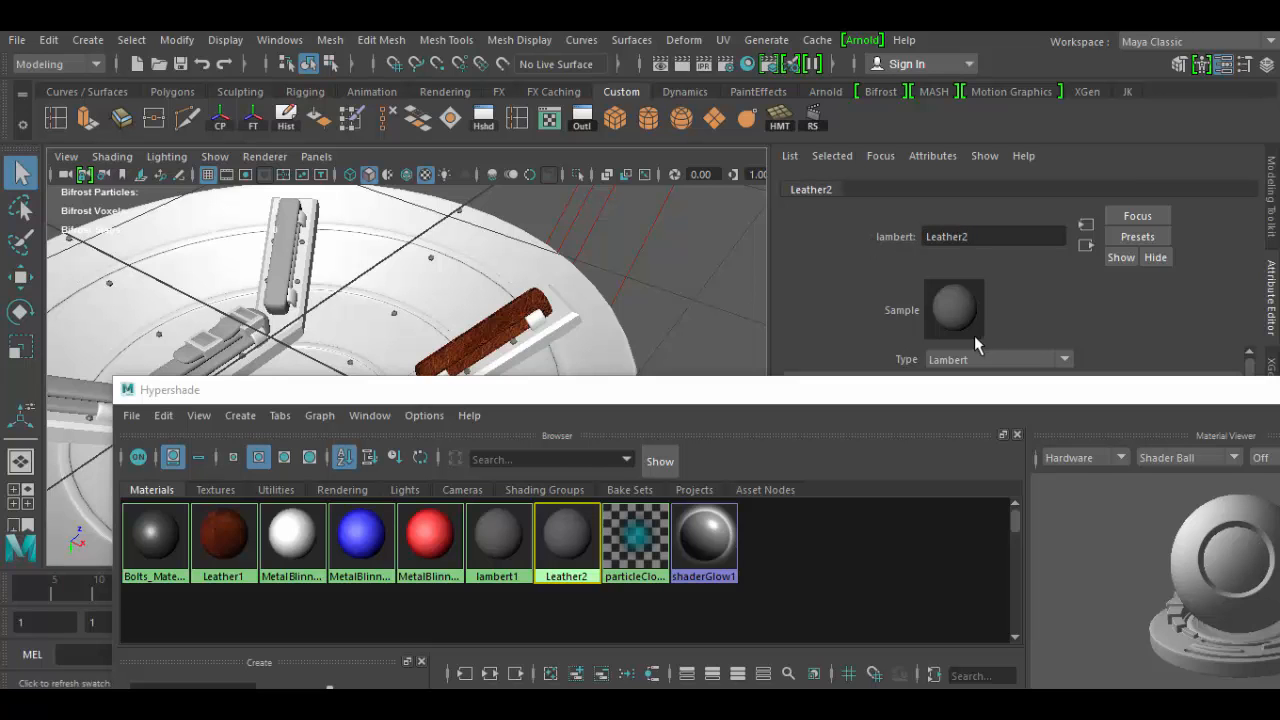
- Move Hypershade clear of the material attributes and connect a File texture to Leather2's Color
drag(936, 395, 823, 618)
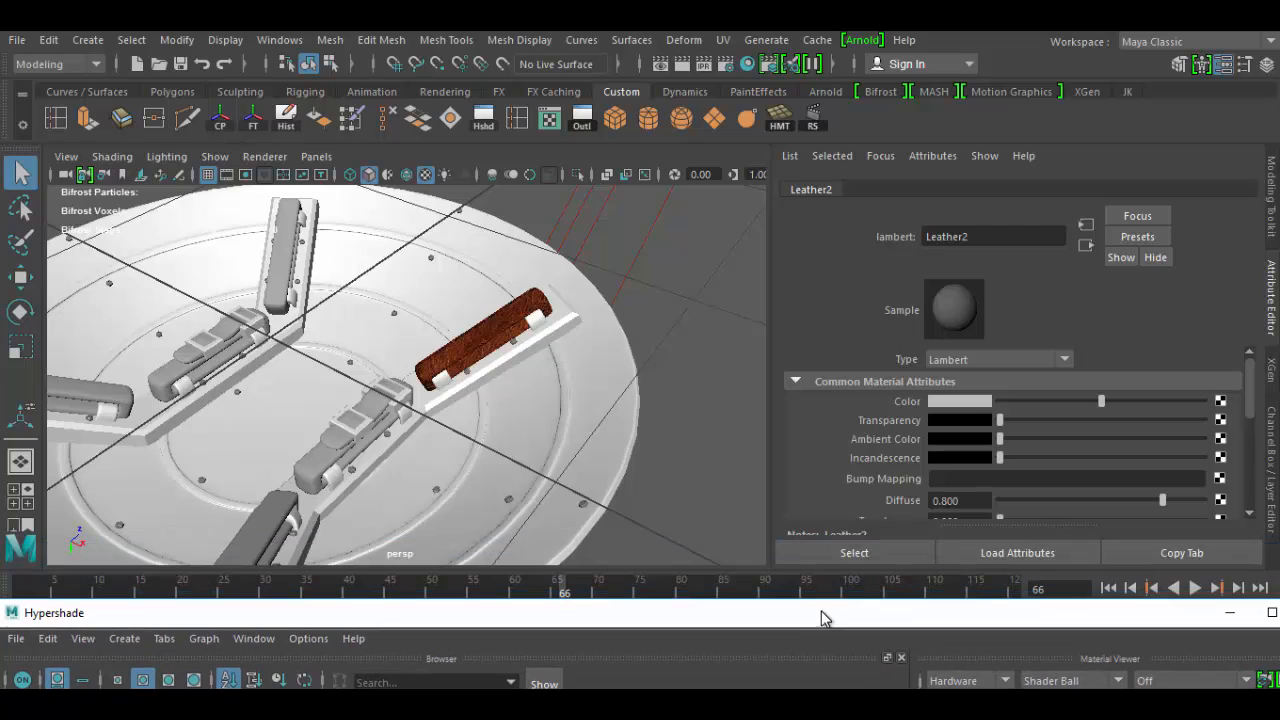
click(1221, 402)
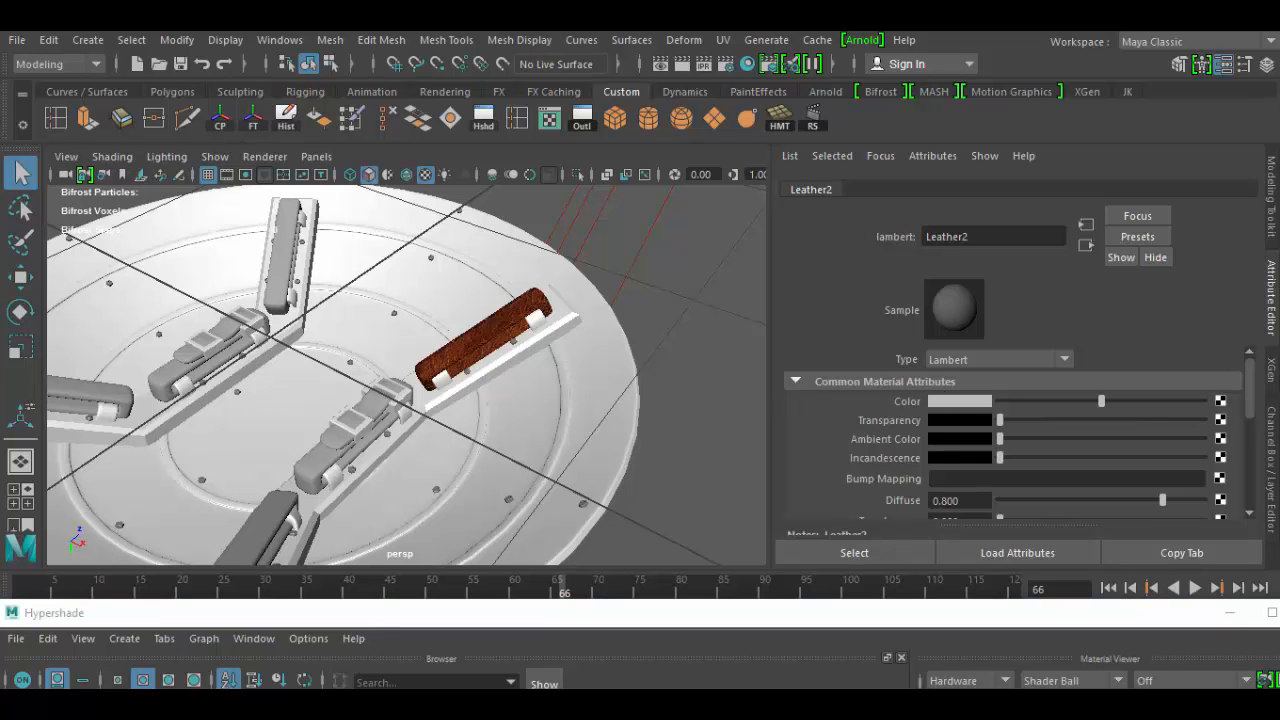
drag(0, 310, 414, 87)
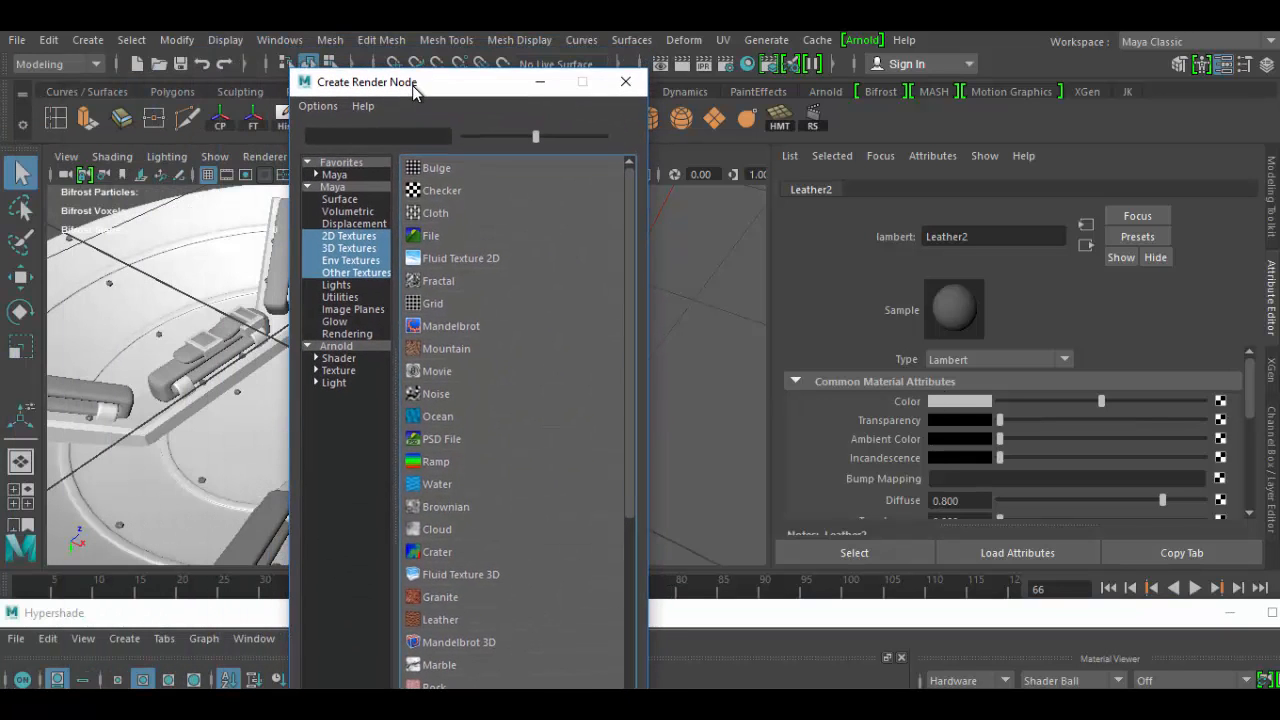
click(436, 236)
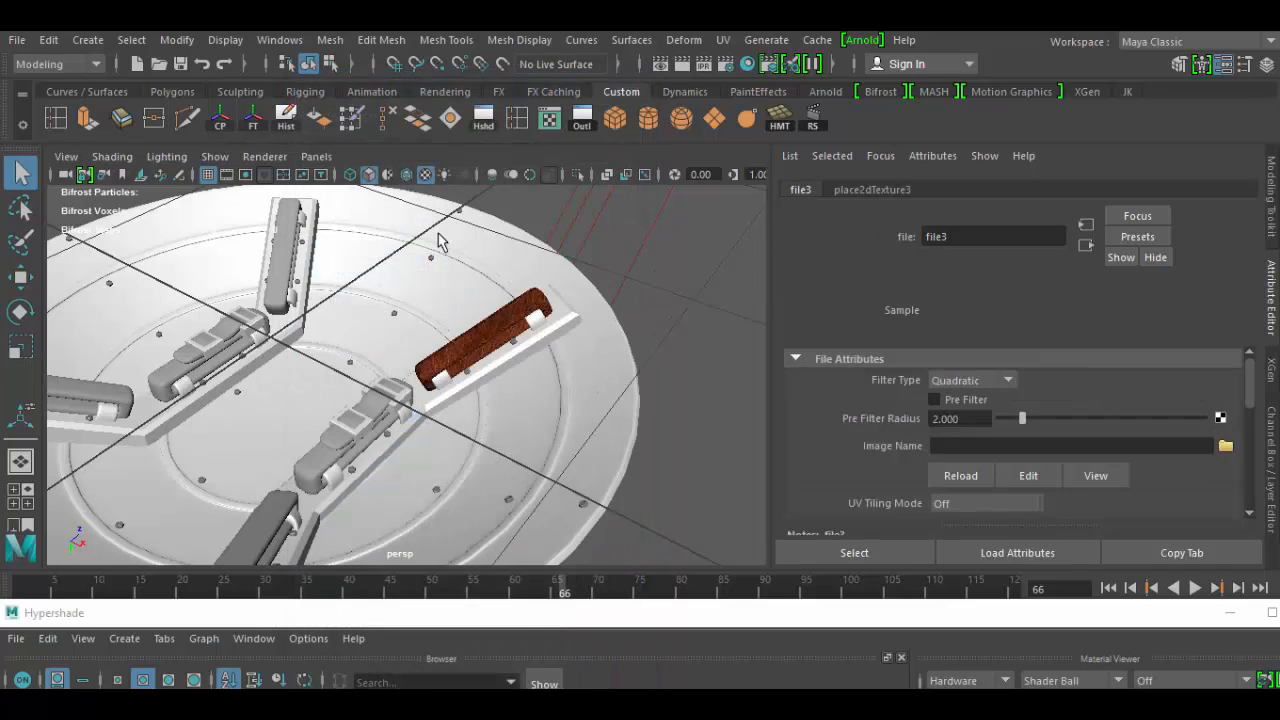
- Set the filter type of Leather2's color texture to Off and load Leather1KLight.jpg as its image
click(1007, 382)
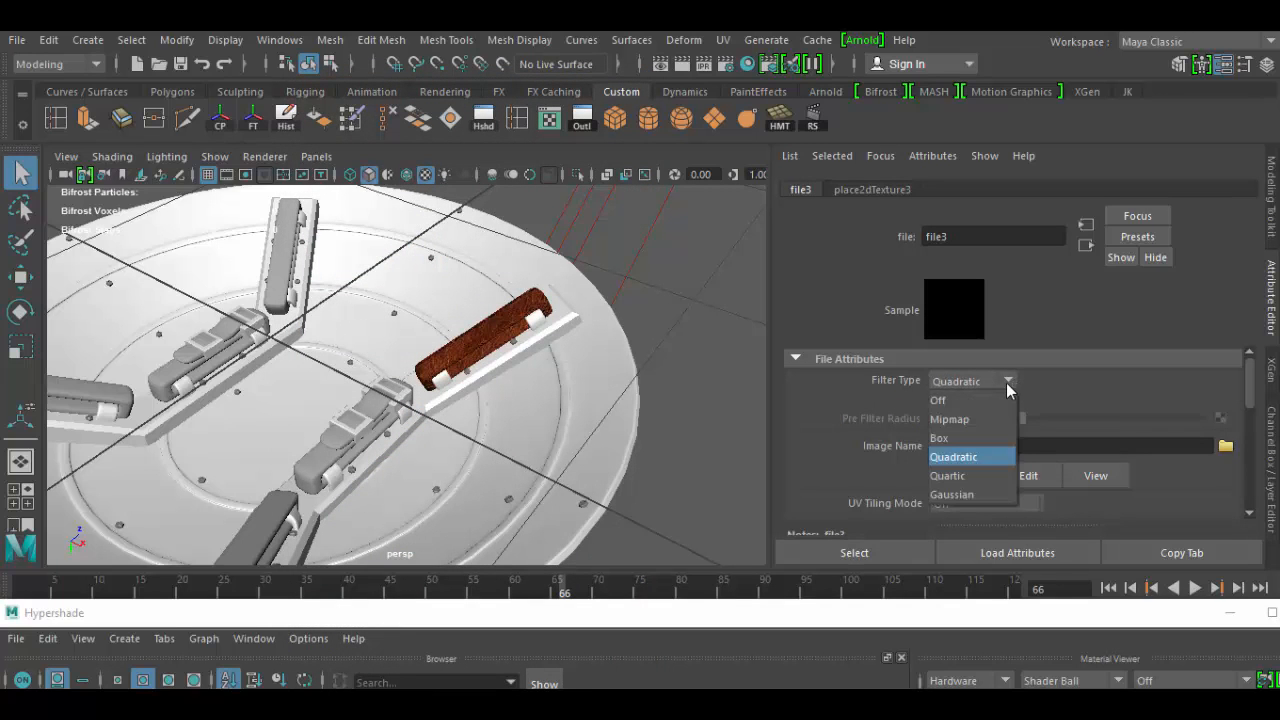
click(938, 400)
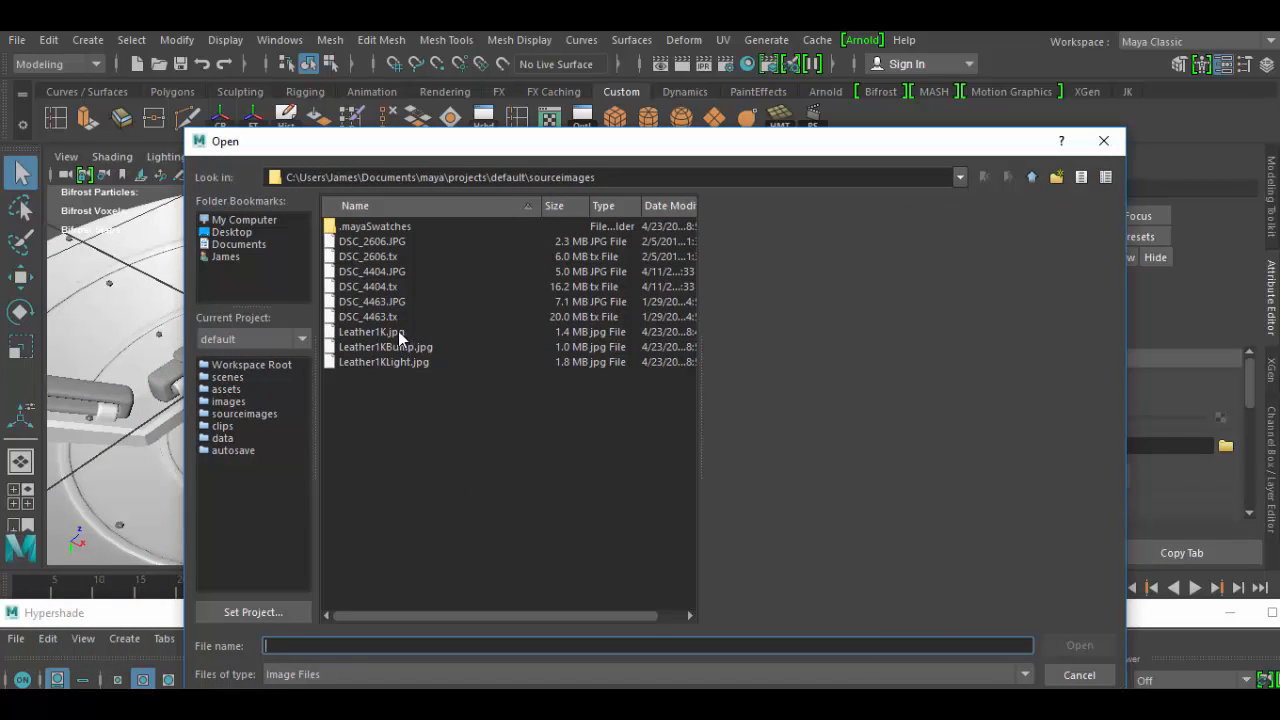
click(398, 331)
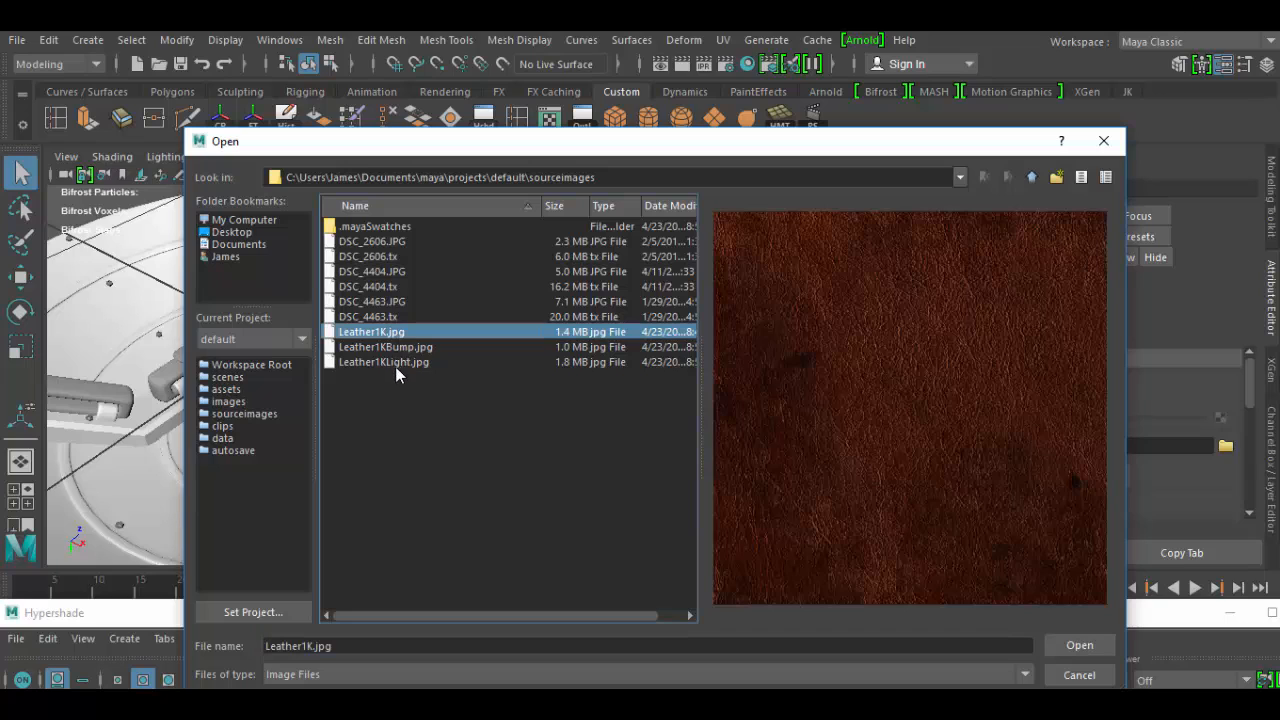
click(401, 363)
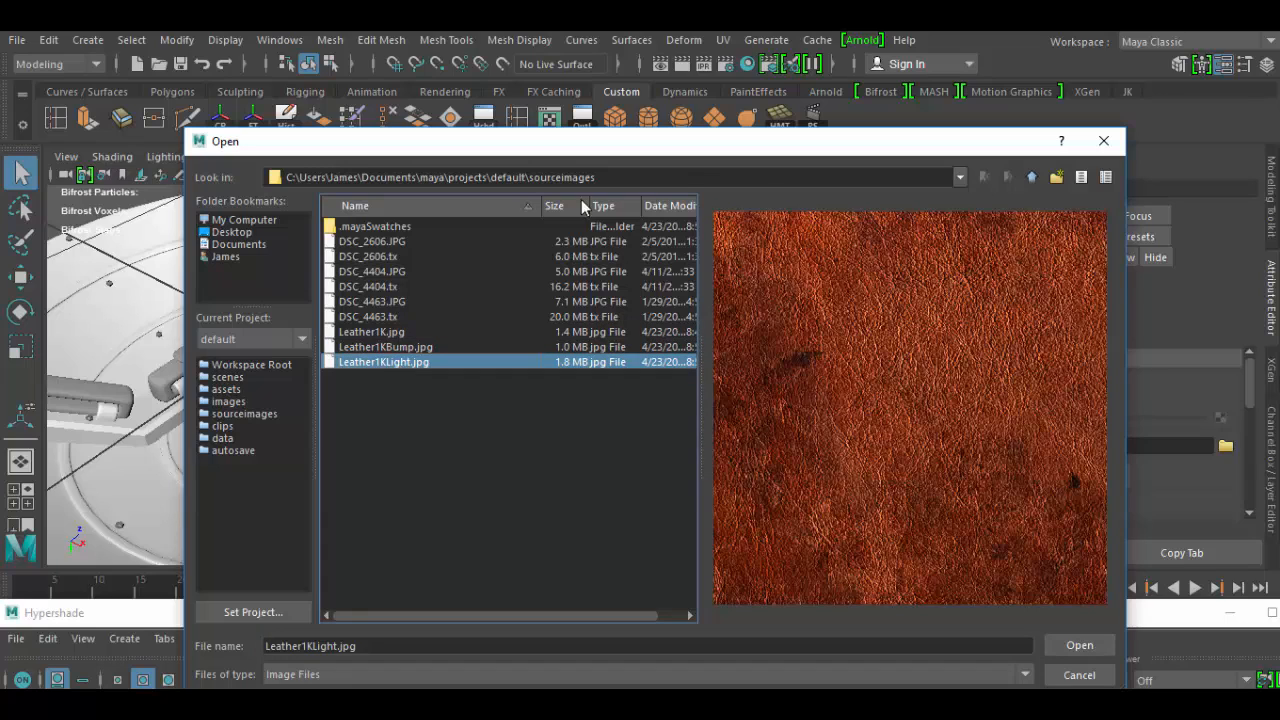
drag(680, 141, 532, 121)
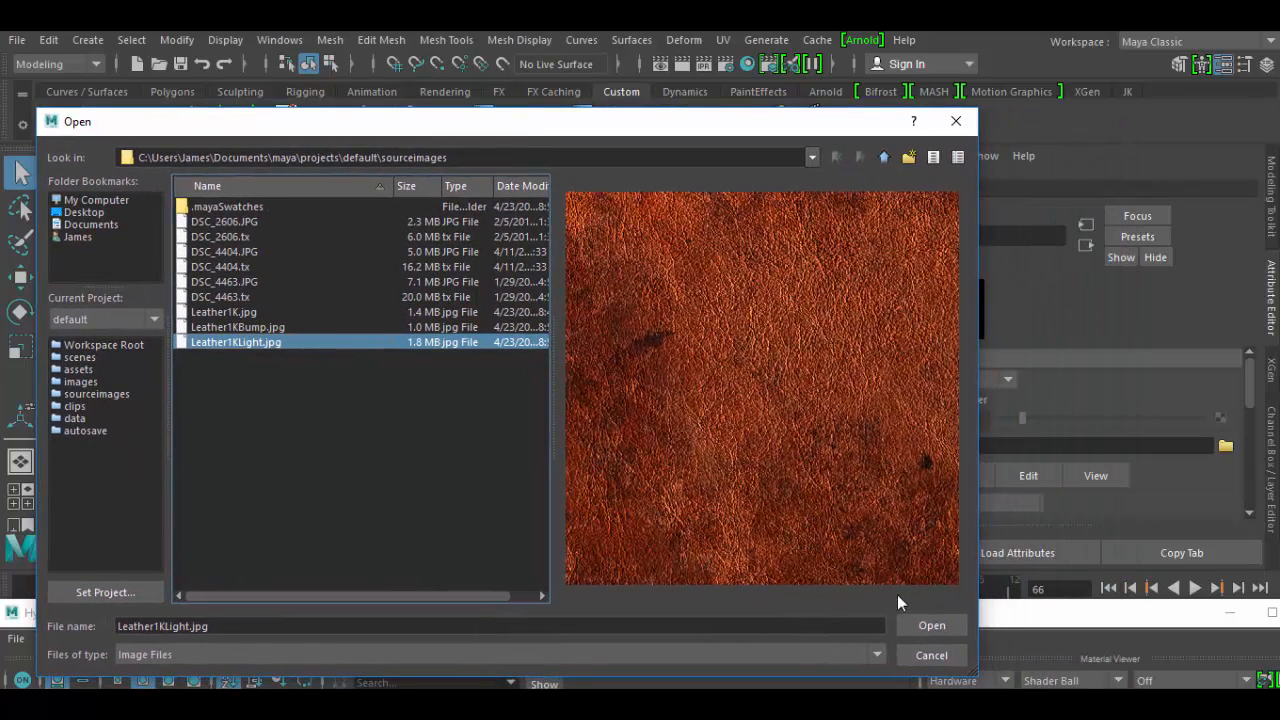
click(914, 620)
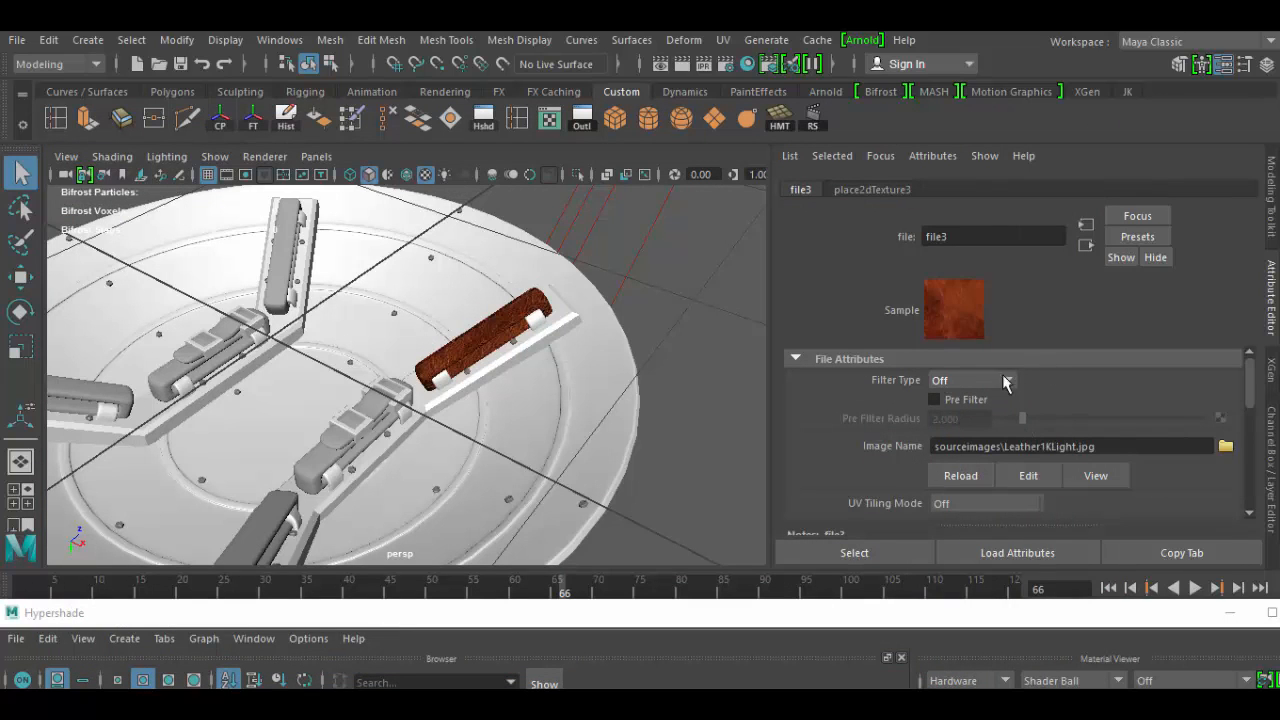
- Connect a File texture to Leather2's Bump Mapping and set the Bump Depth to 0.3
click(1089, 248)
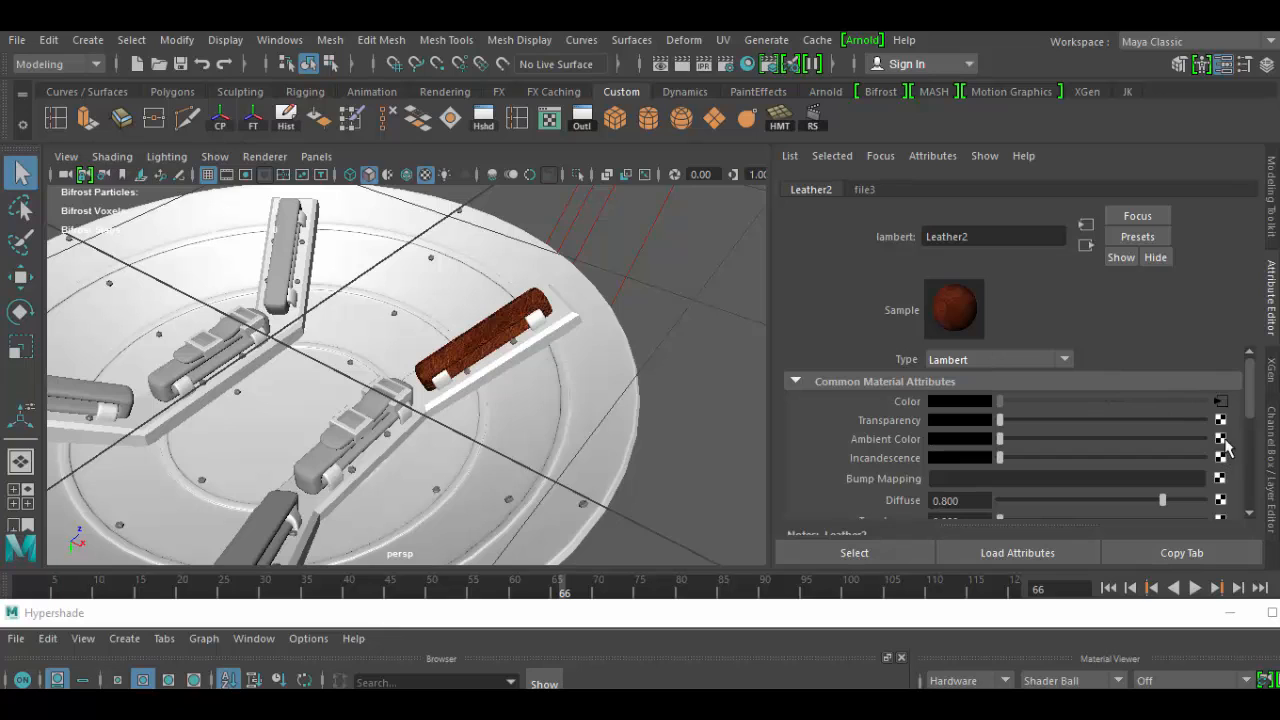
drag(1256, 396, 1254, 421)
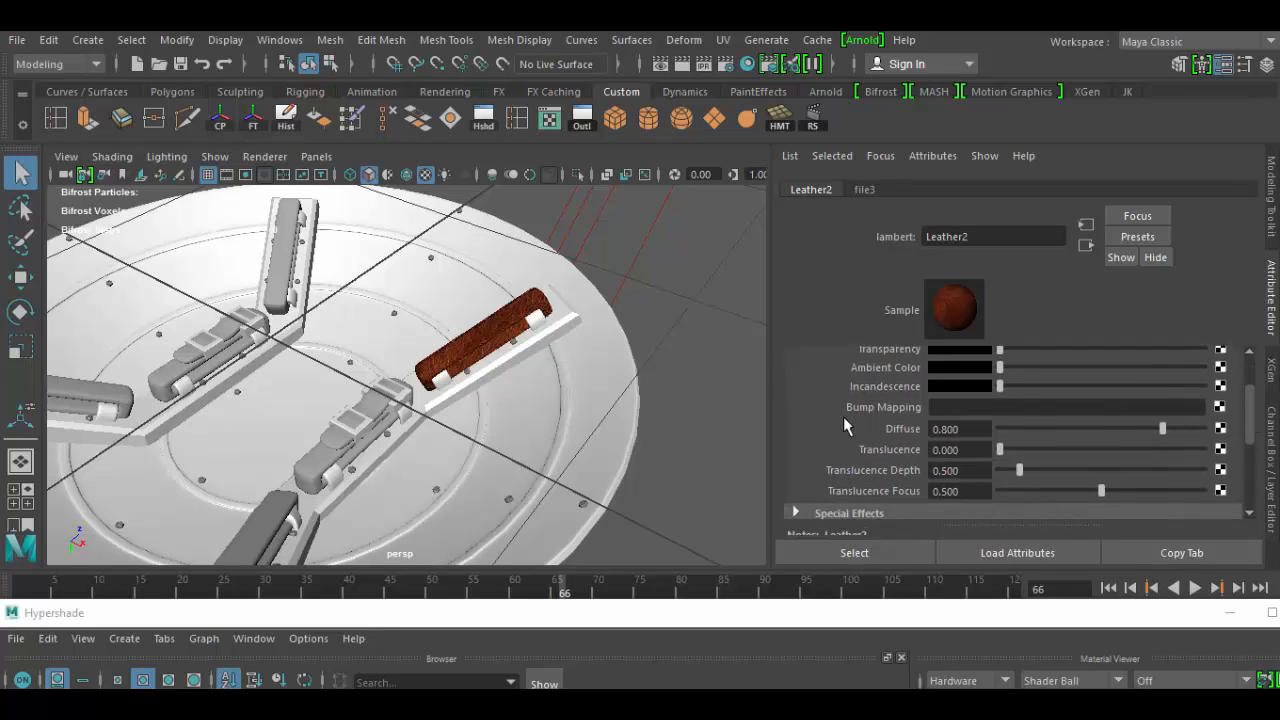
click(1220, 408)
click(475, 231)
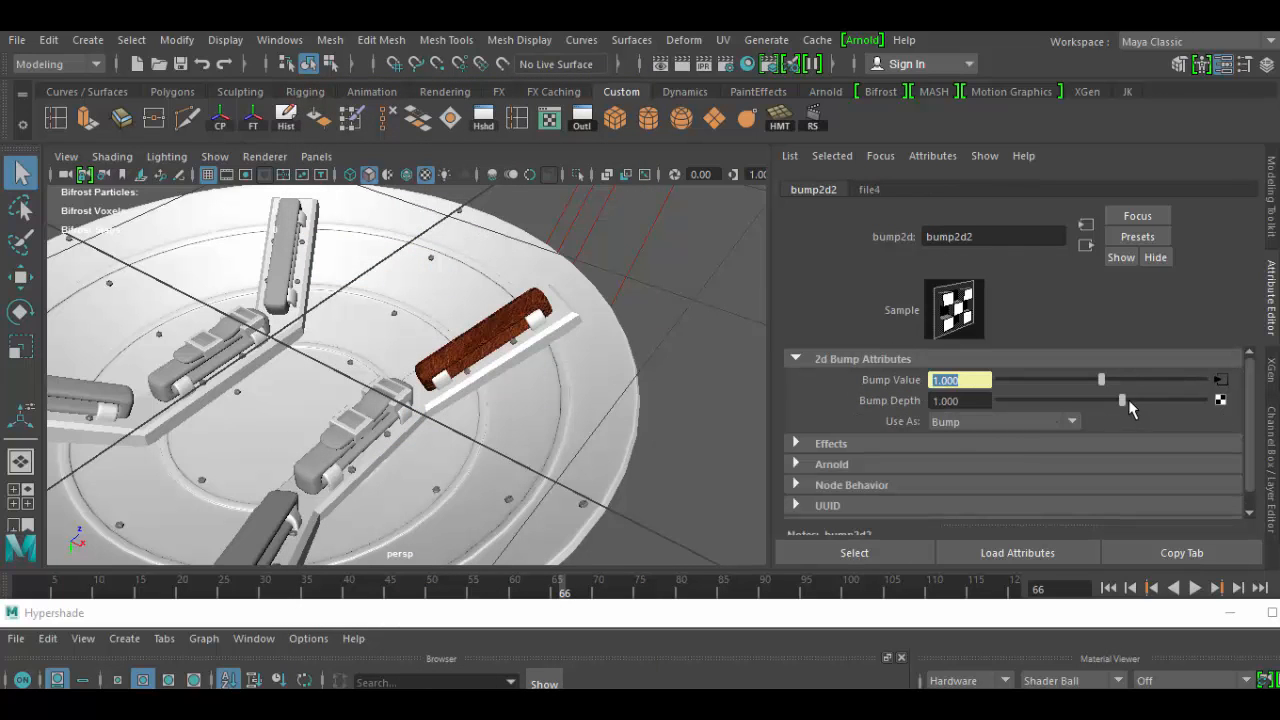
drag(1120, 402, 1104, 402)
click(960, 401)
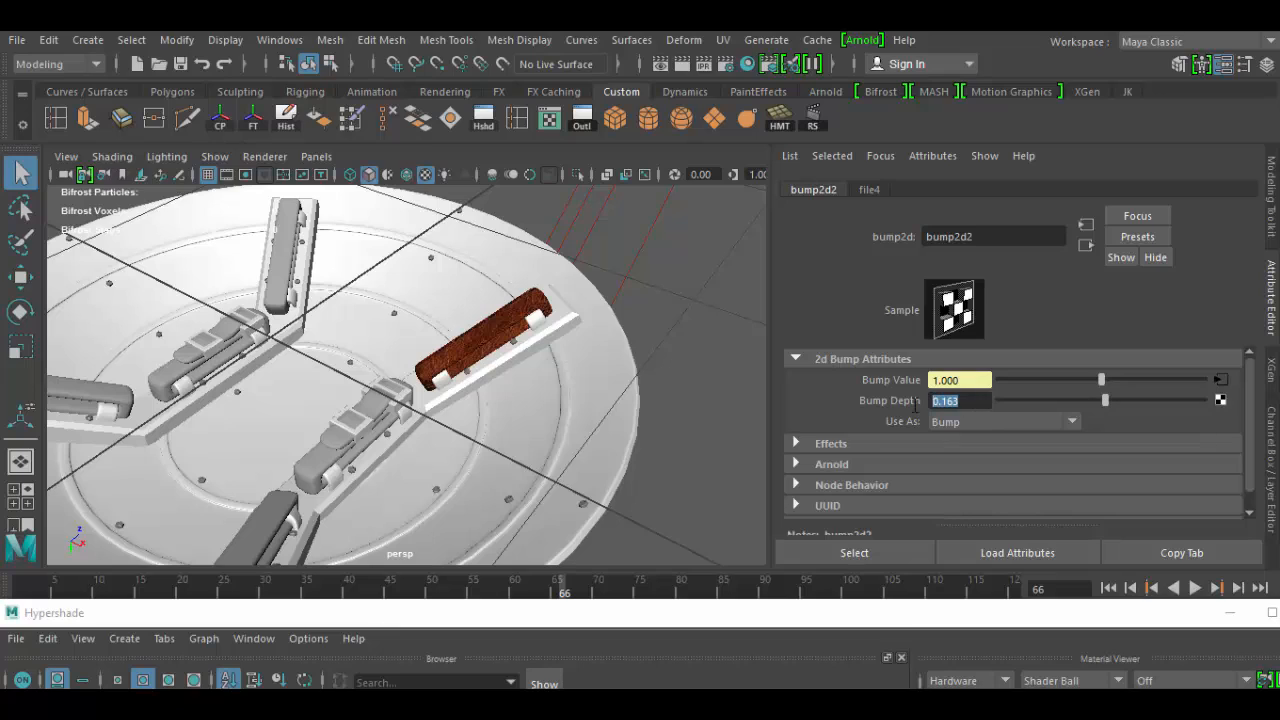
text(.3)
key(Return)
- Set the bump texture's filter type to Off, load Leather1KBump.jpg as its image, and return to Leather2's attributes
click(1086, 245)
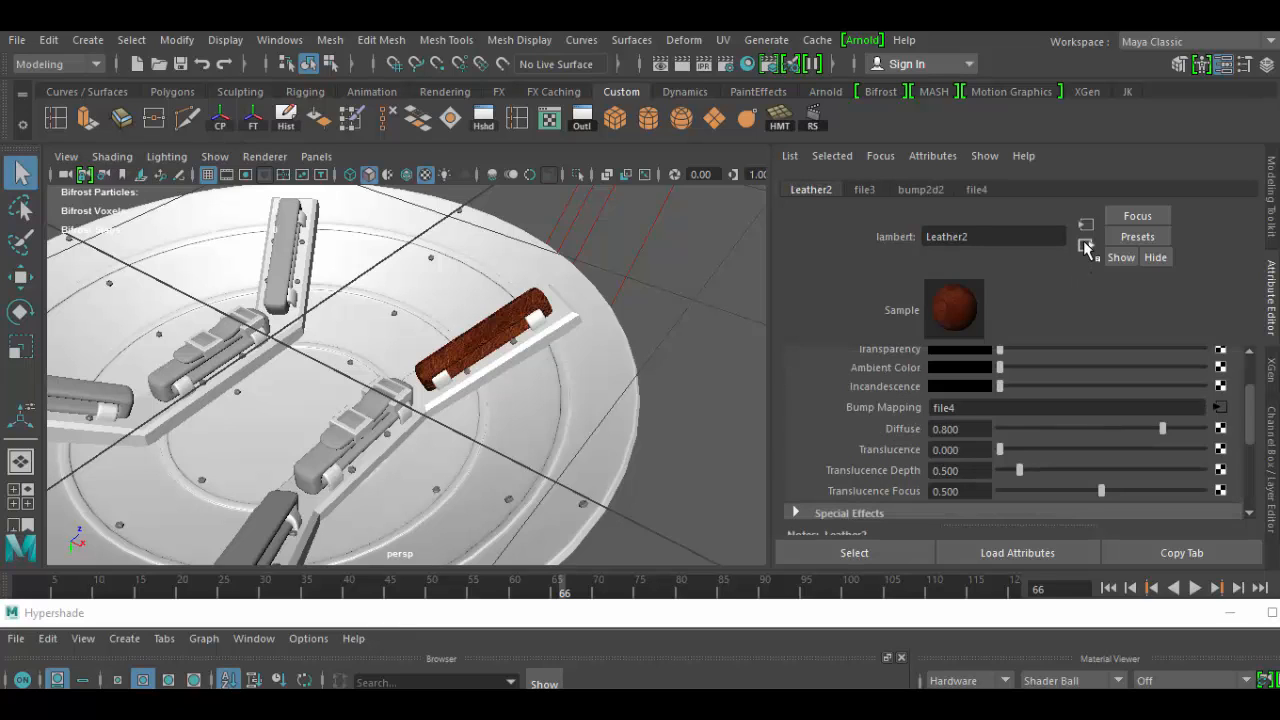
click(1218, 410)
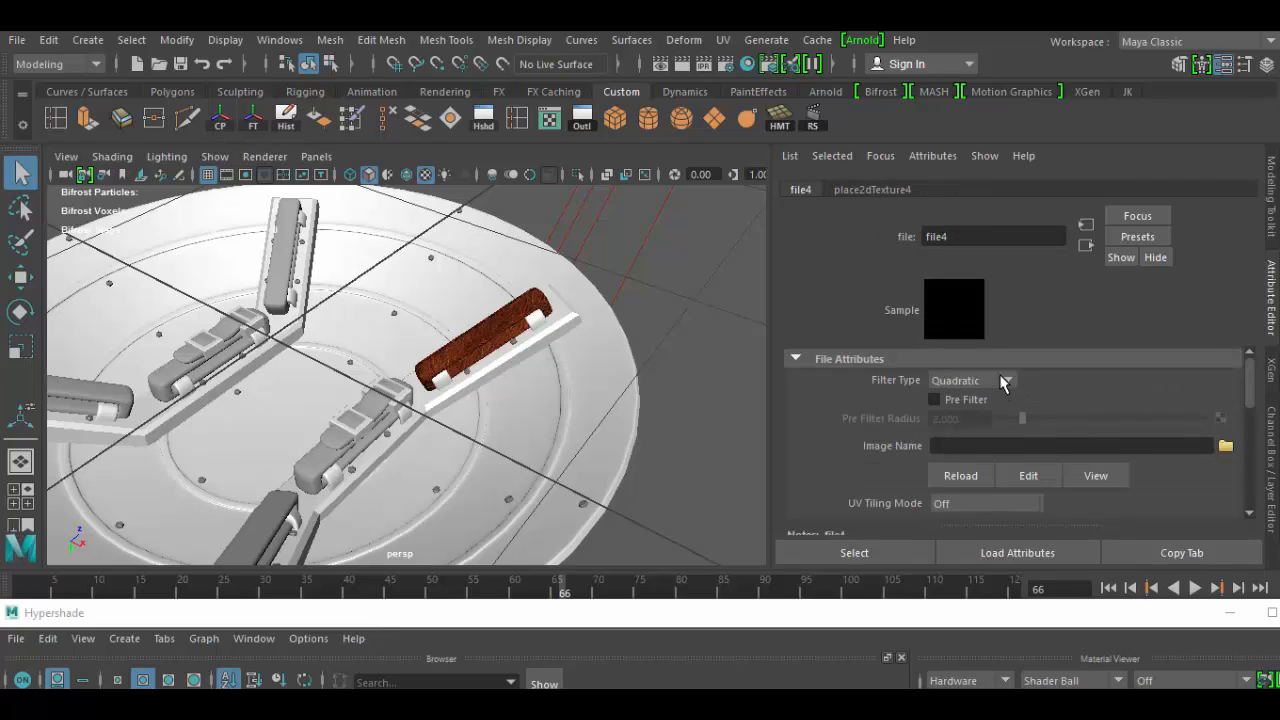
click(1003, 381)
click(950, 398)
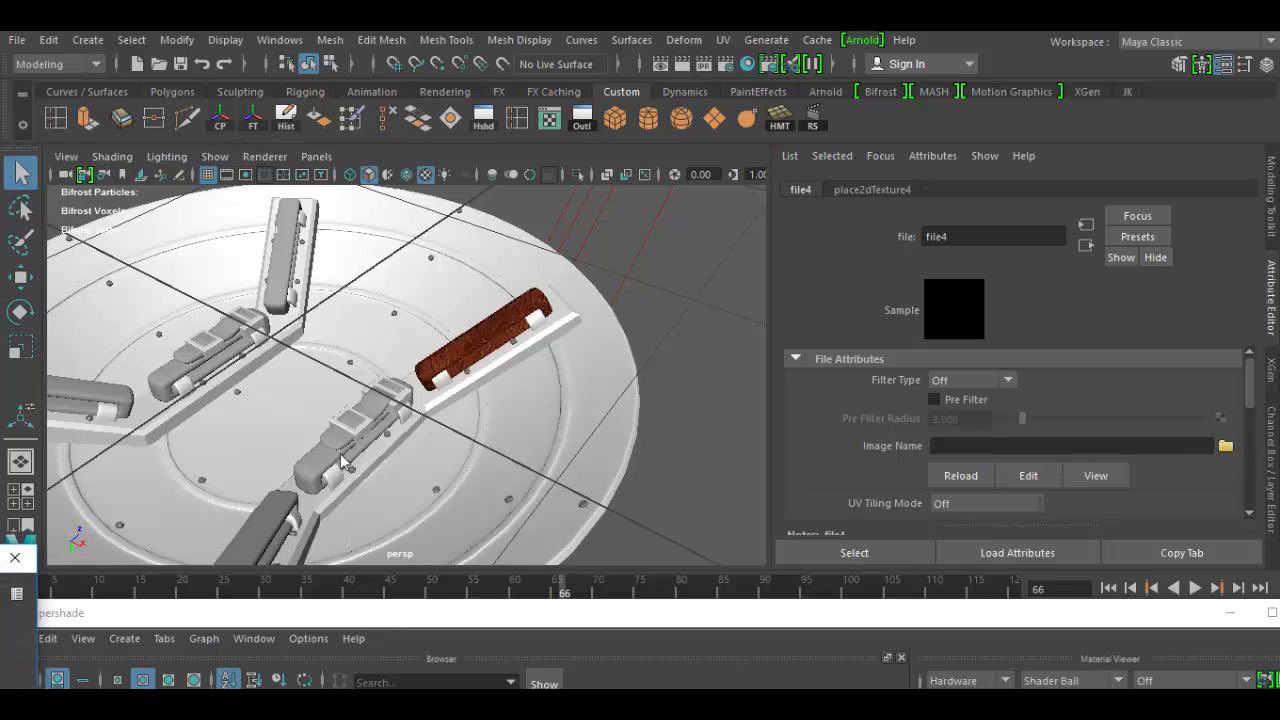
drag(0, 557, 638, 57)
click(449, 266)
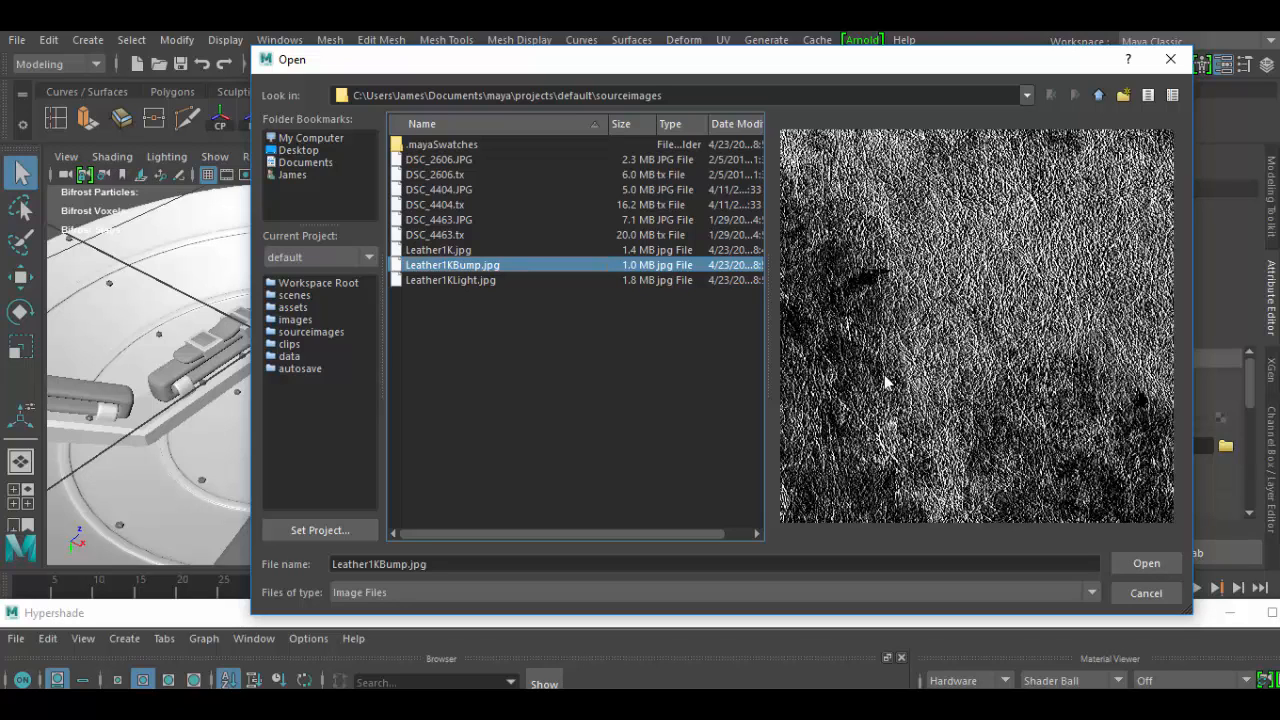
click(1138, 565)
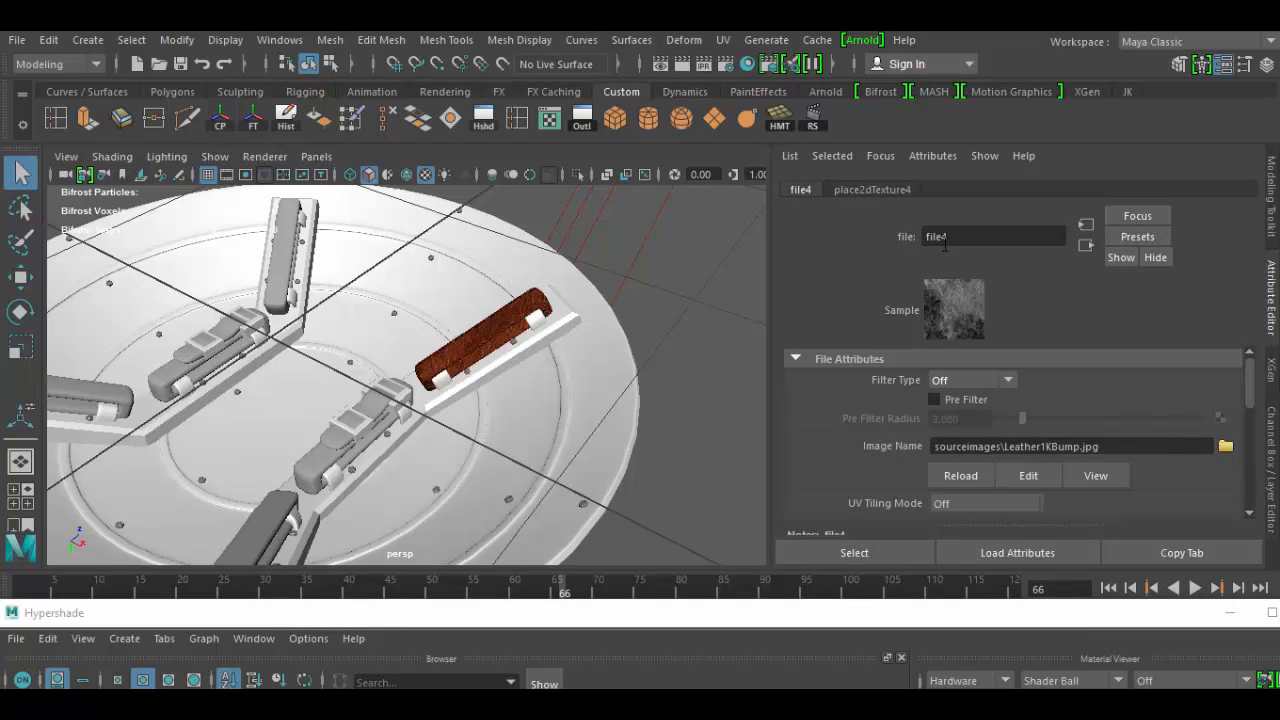
click(1086, 245)
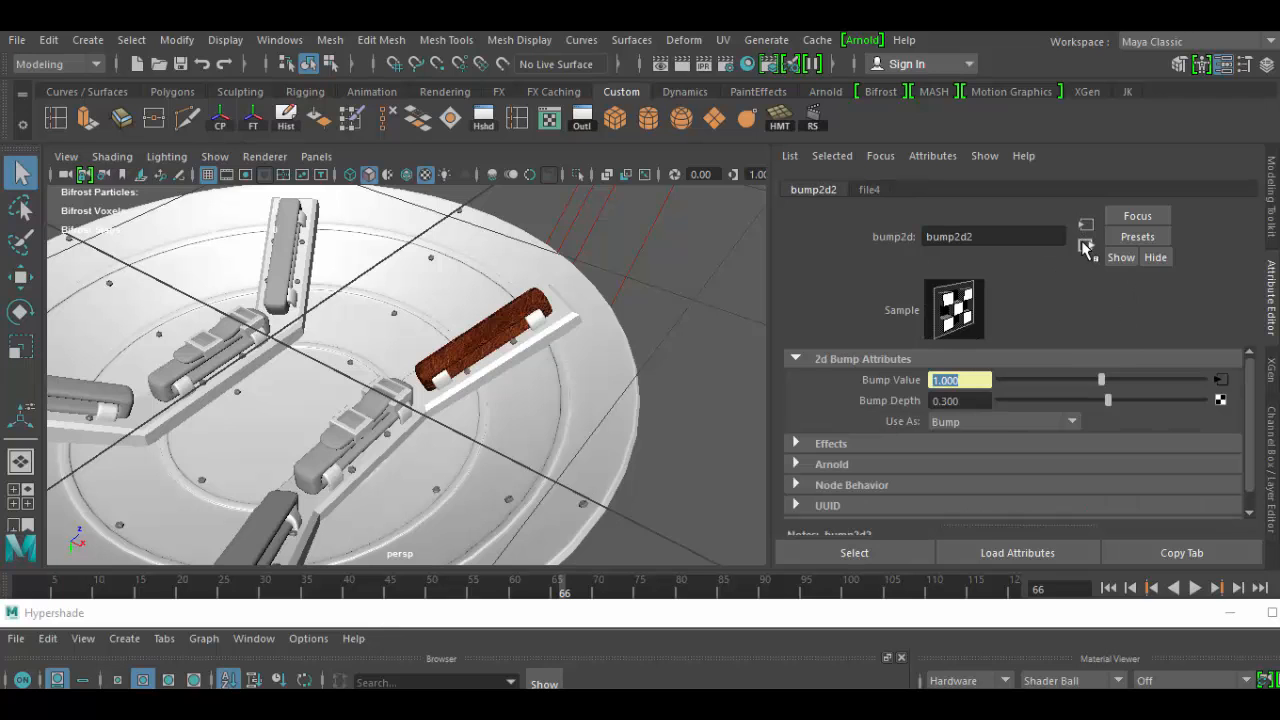
click(1086, 245)
scroll(1198, 373, up, 2)
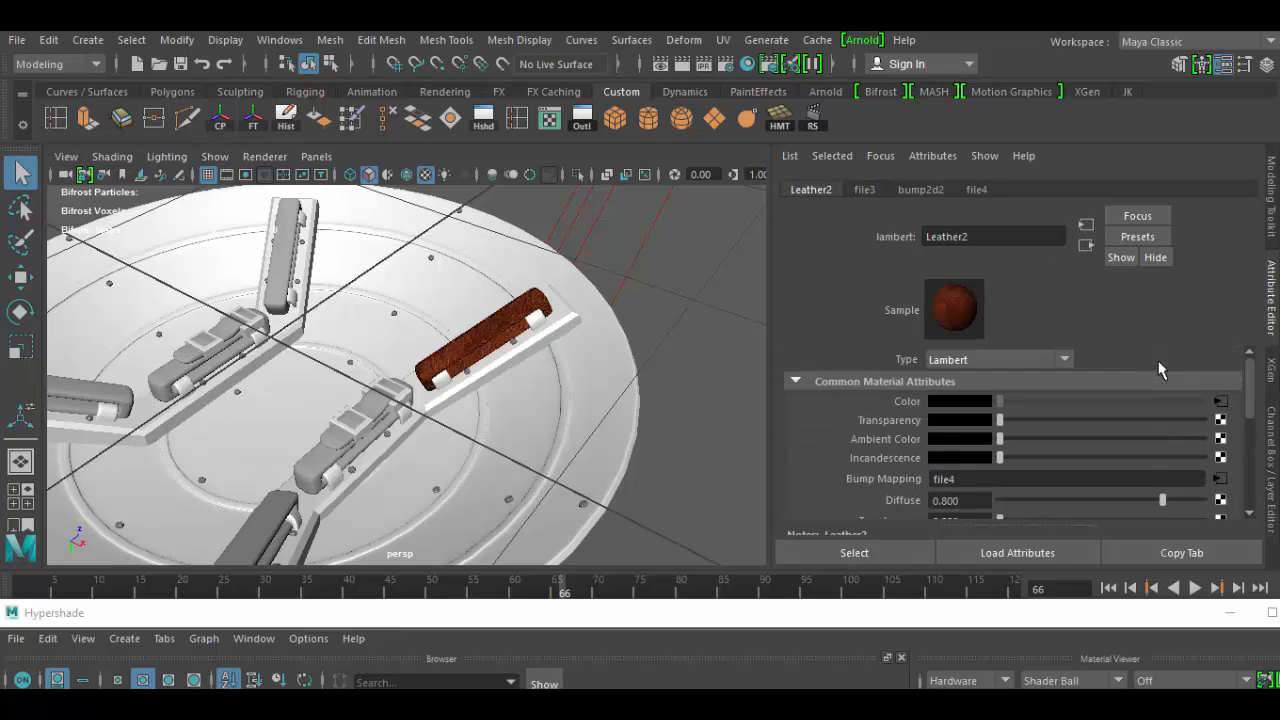
- Move Hypershade clear of the straps and assign Leather2 to the lower-right strap, Bottom_r_StrapA
drag(491, 612, 1013, 307)
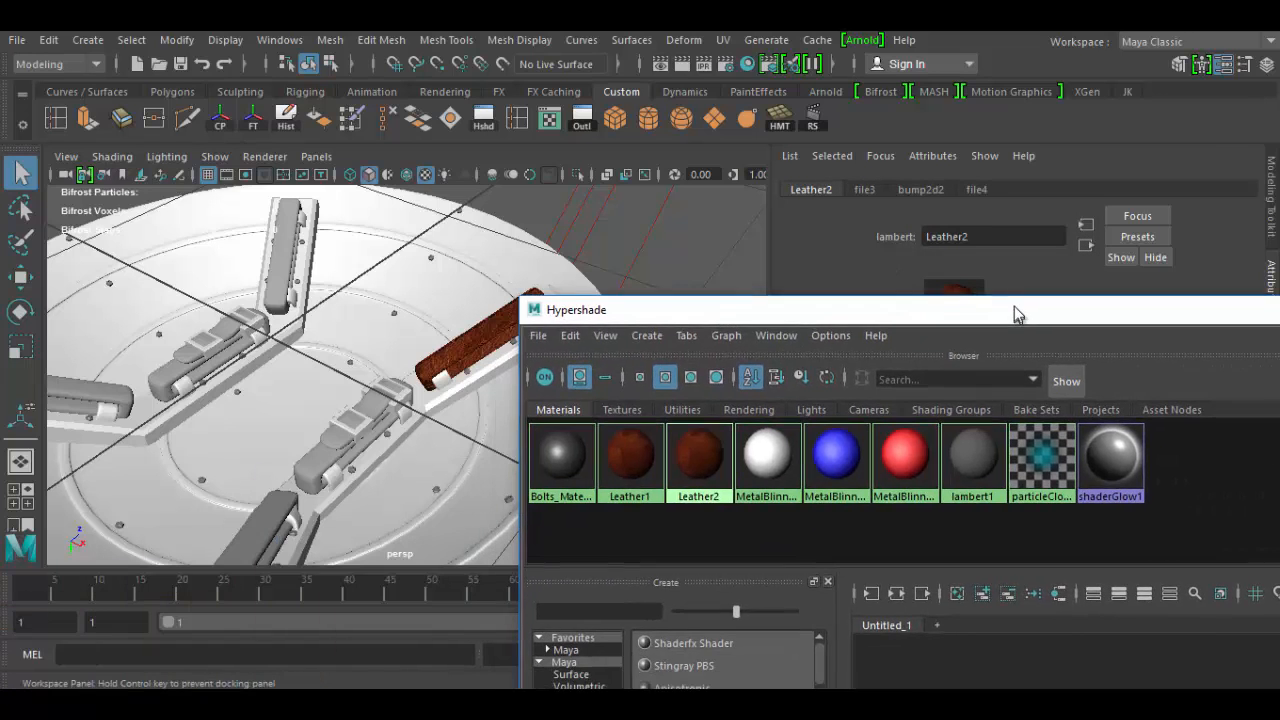
click(282, 527)
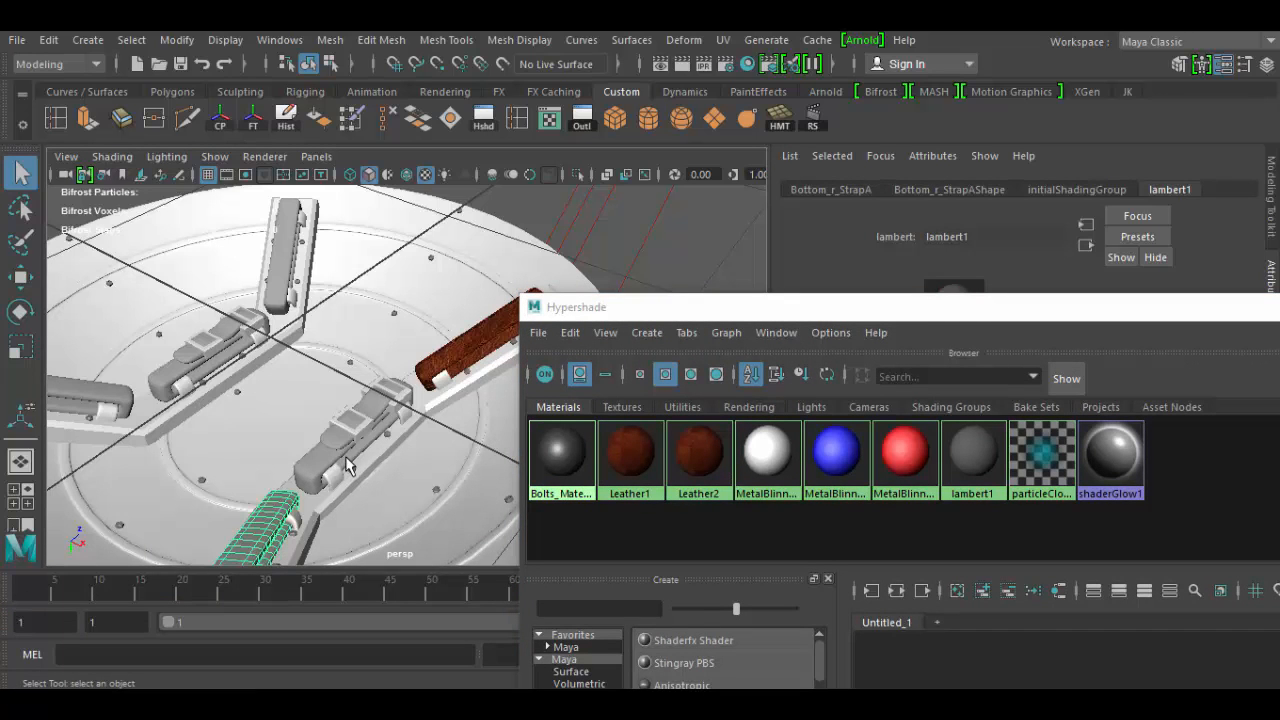
alt+drag(336, 482, 335, 441)
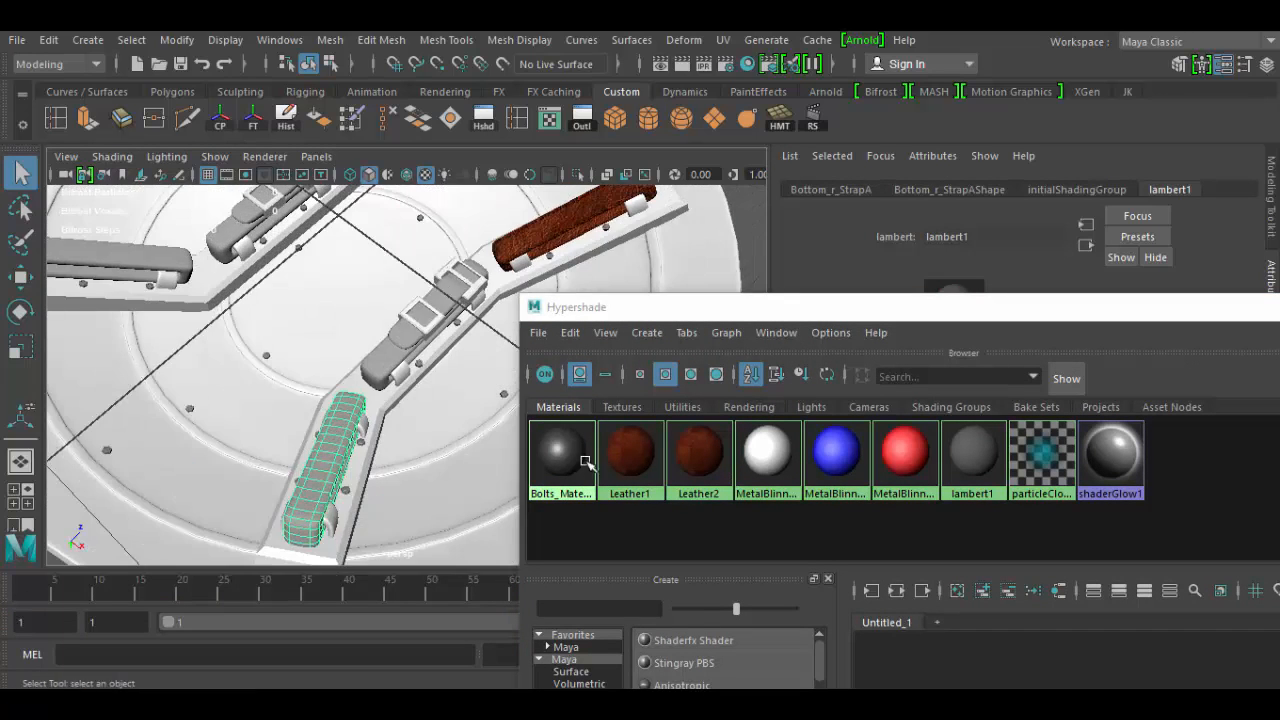
right_drag(697, 451, 699, 397)
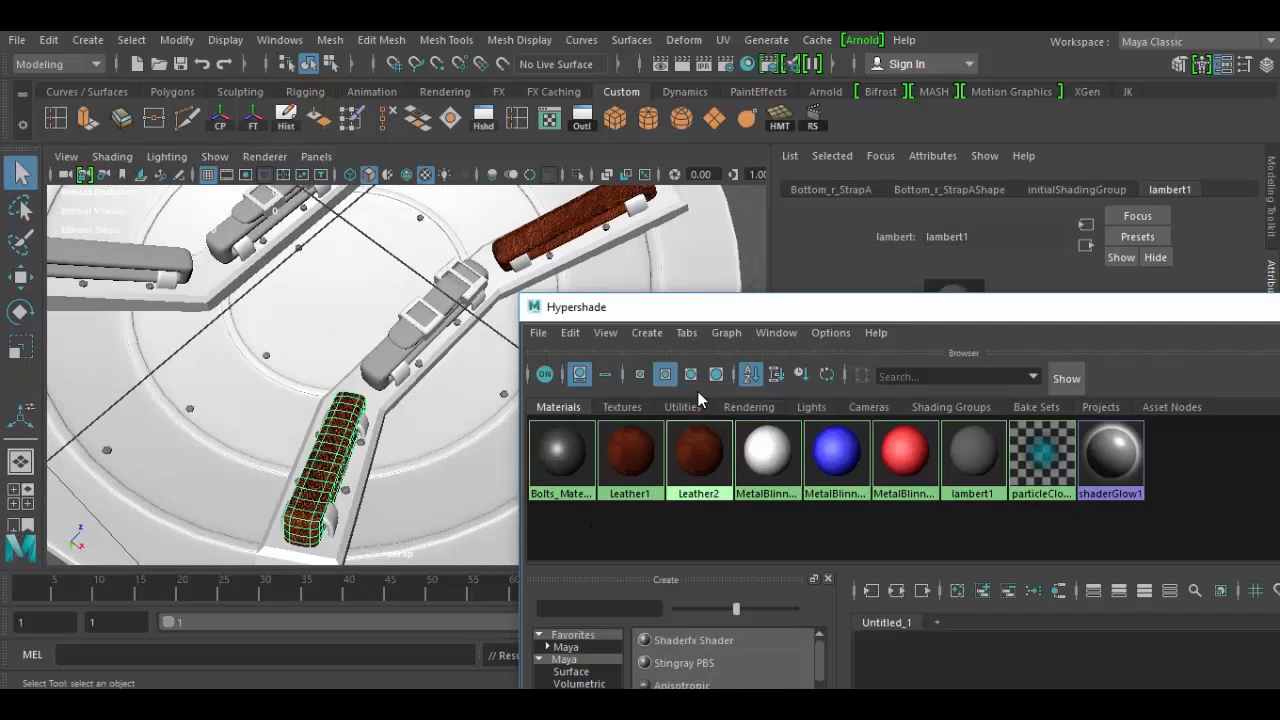
- Inspect the leather on the Bottom_r_StrapA strap up close and open its UVs in the UV Editor
click(418, 430)
alt+drag(418, 430, 383, 429)
alt+right_drag(383, 429, 448, 512)
alt+drag(365, 493, 412, 477)
click(412, 477)
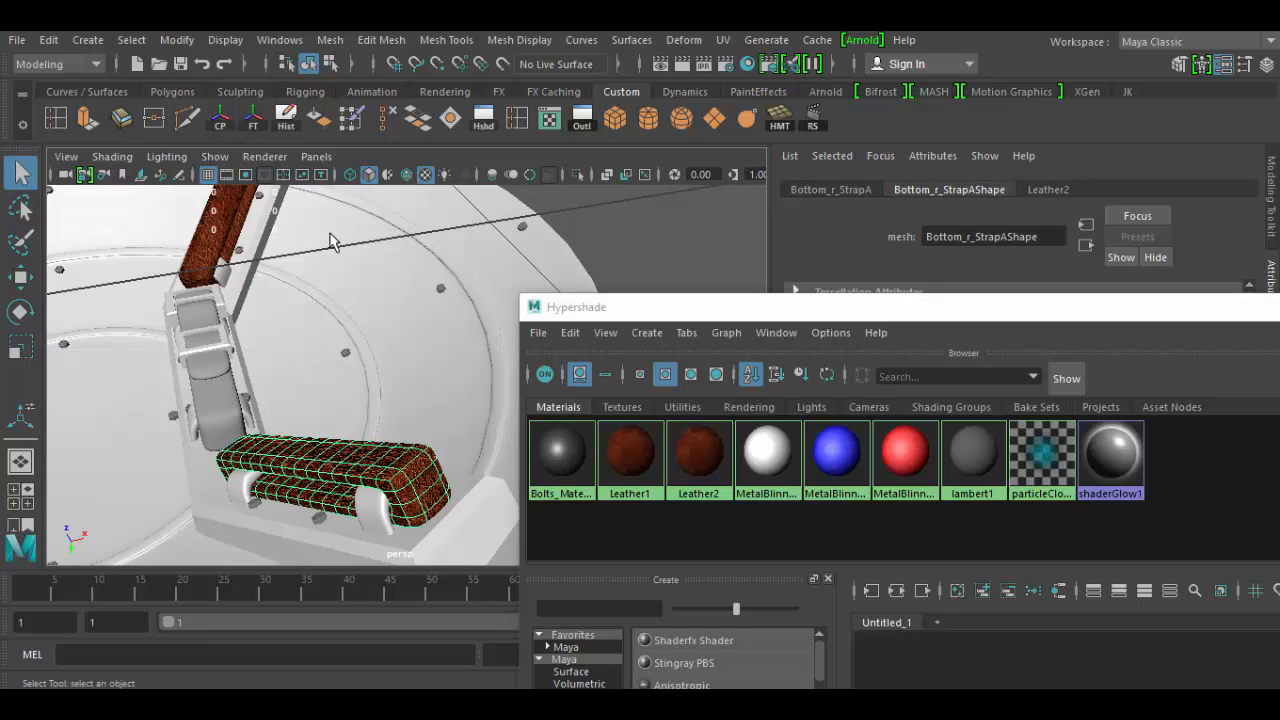
click(548, 123)
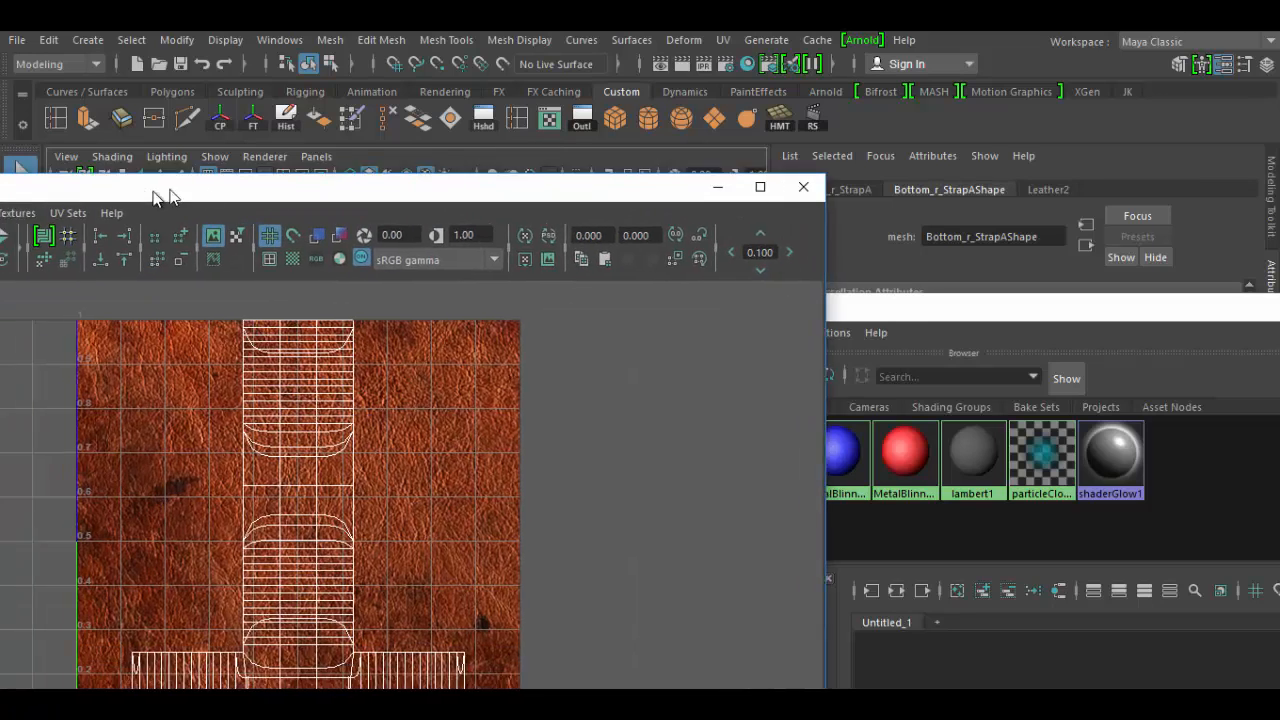
drag(157, 194, 314, 129)
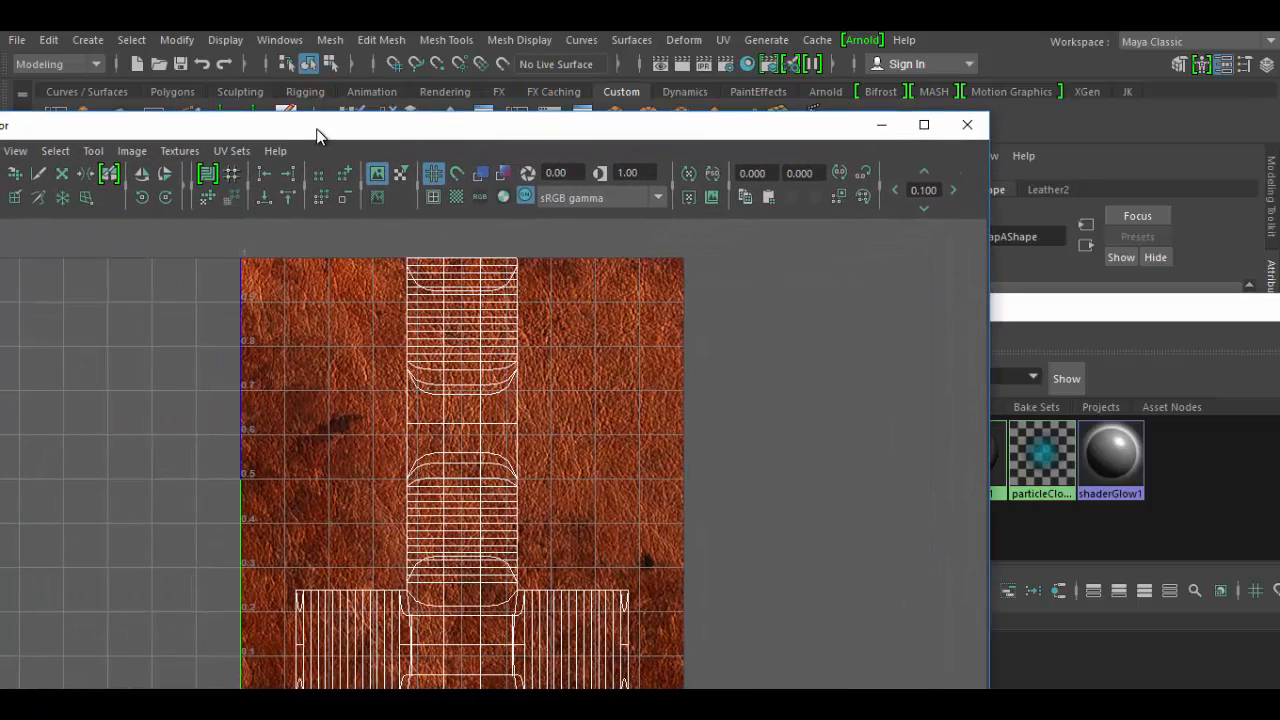
- Move the UV Editor aside so the strap and its UV layout can be compared side by side
click(287, 40)
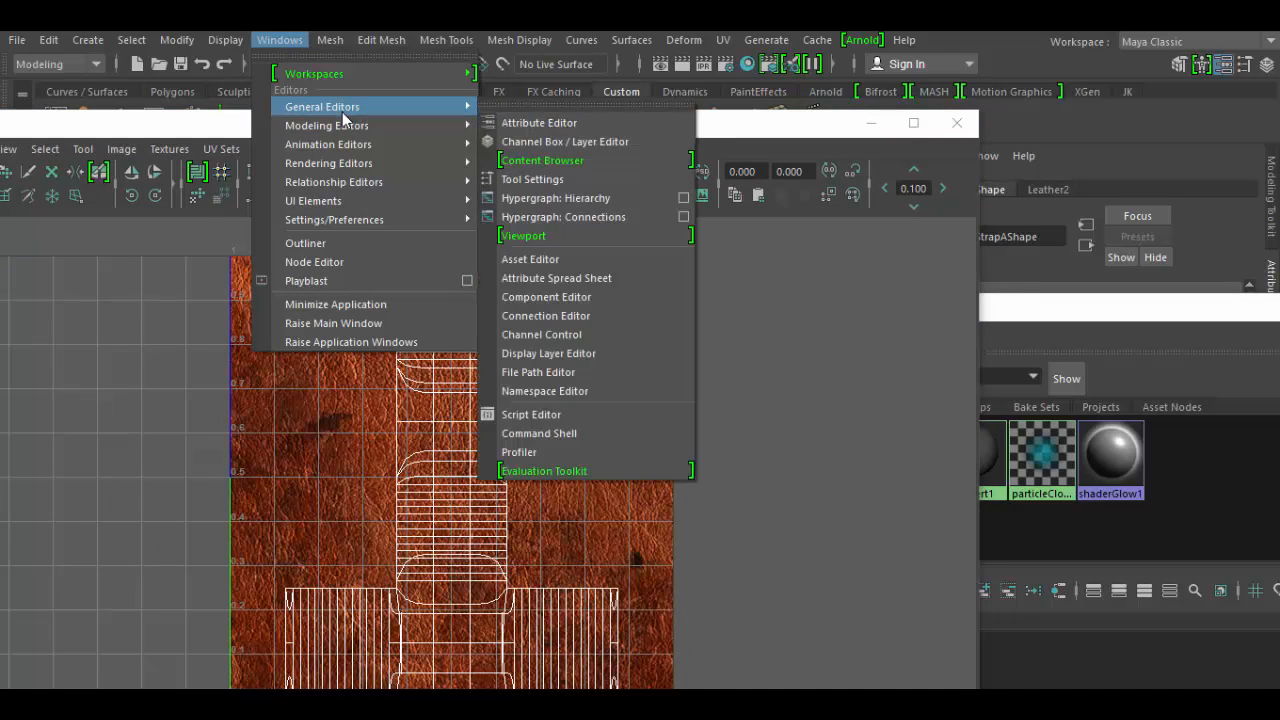
mouse_move(340, 126)
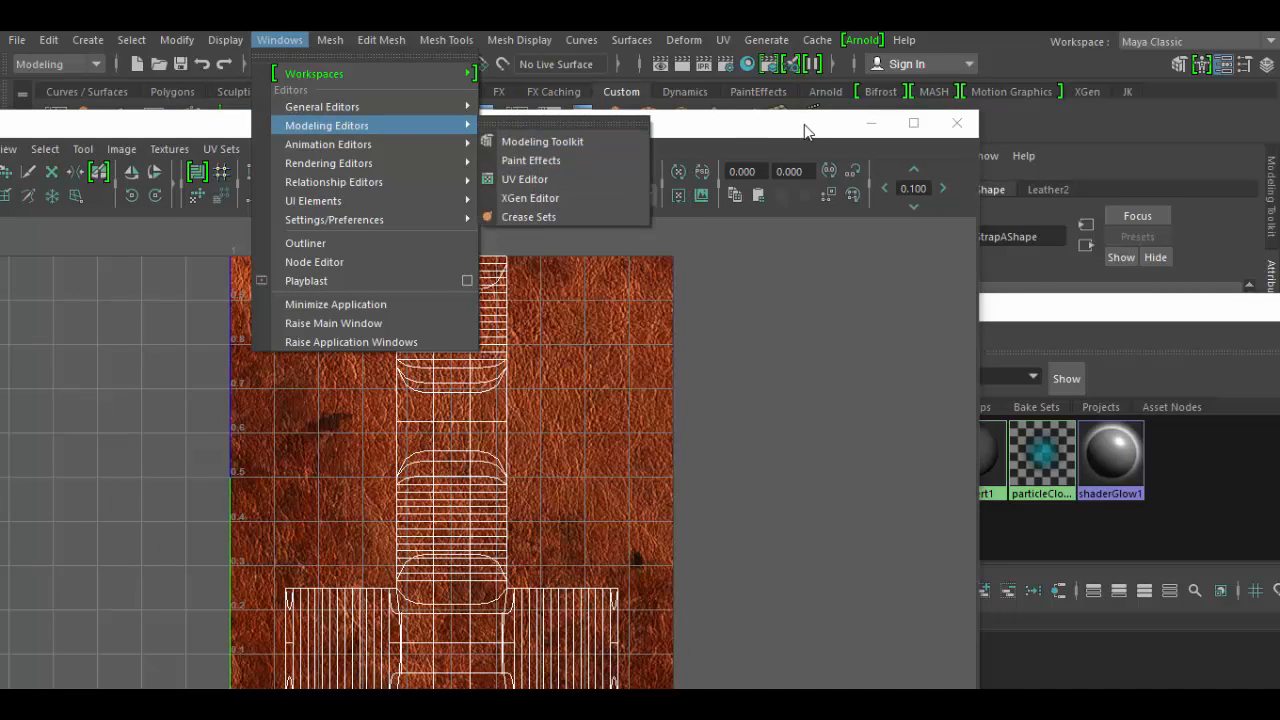
click(768, 127)
drag(521, 133, 913, 78)
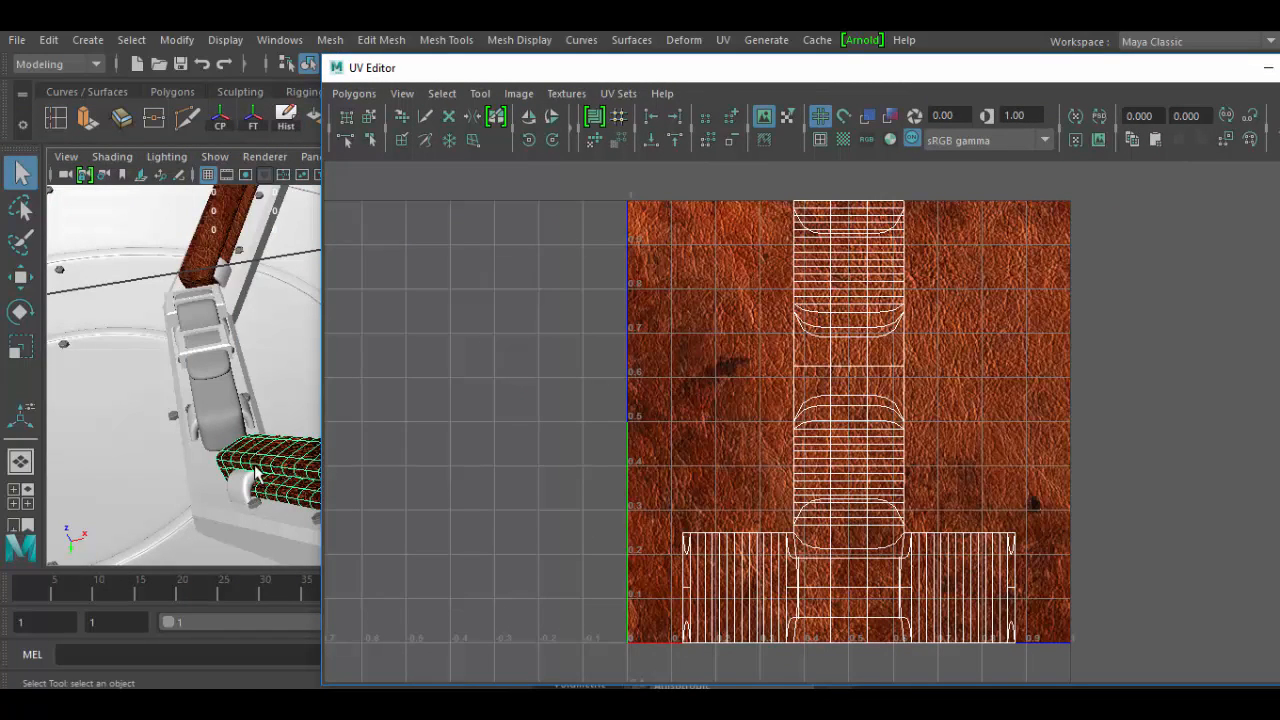
alt+middle_drag(262, 440, 182, 398)
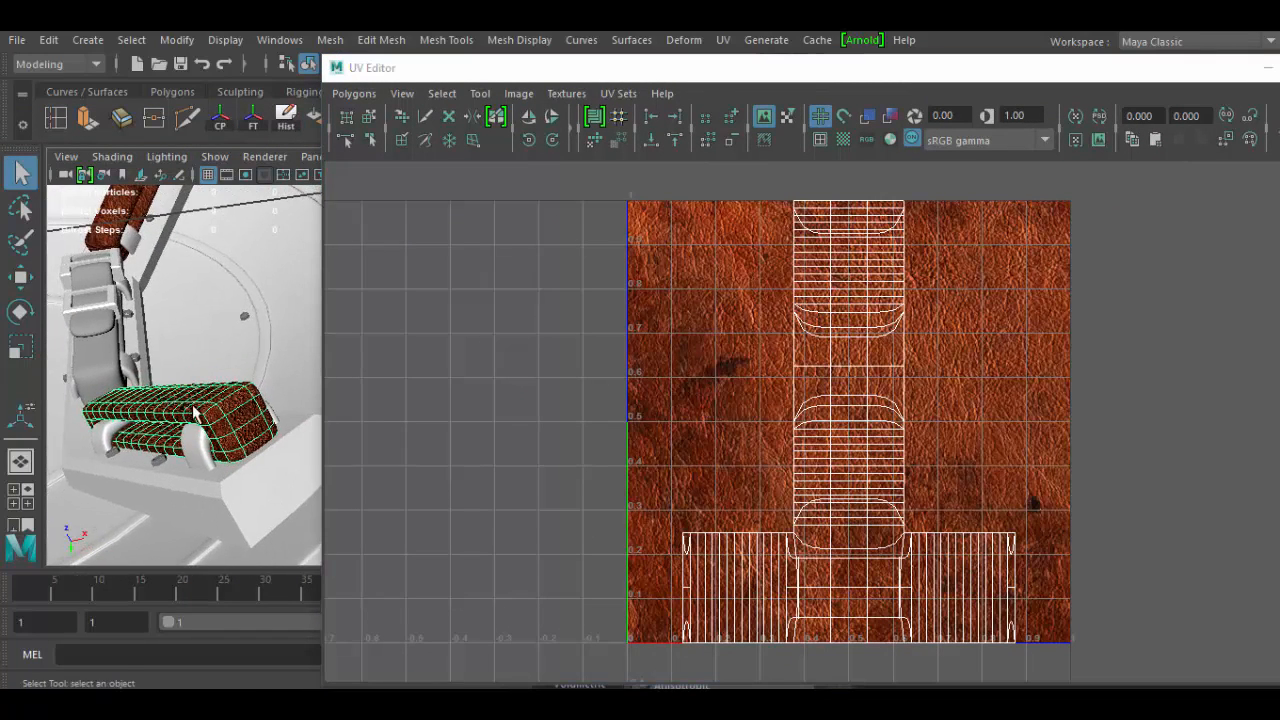
scroll(195, 405, up, 3)
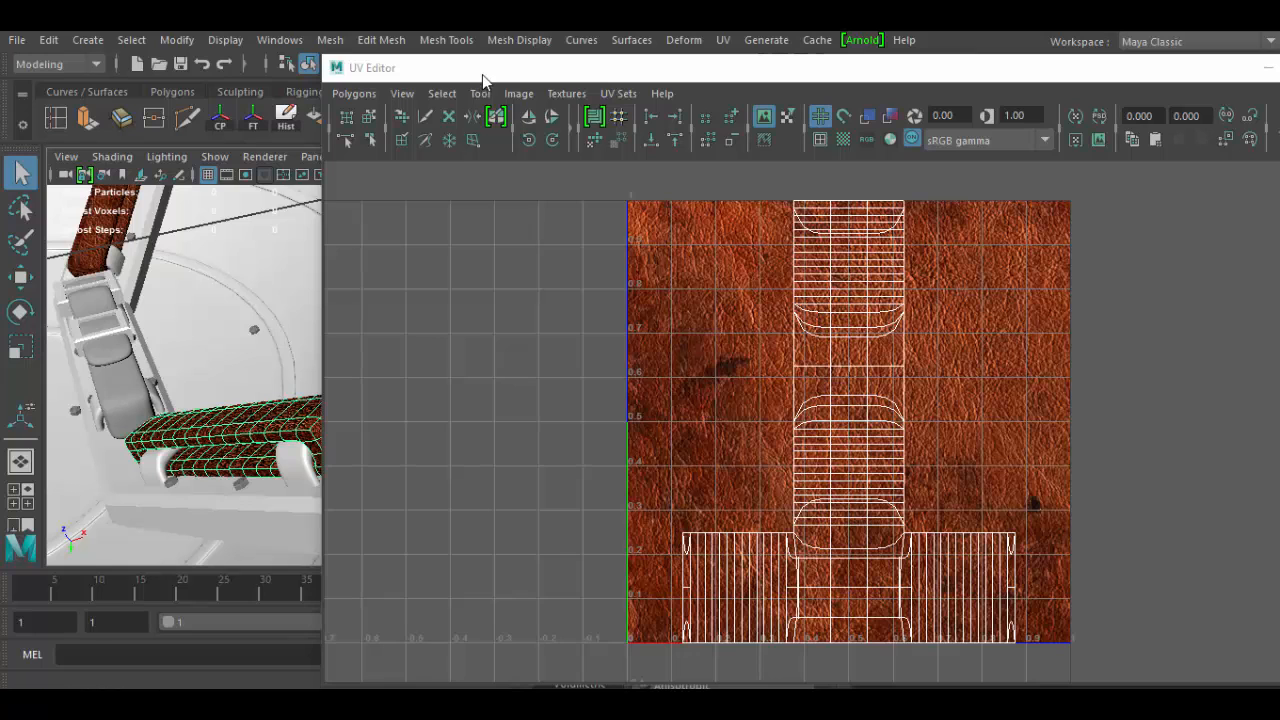
- Apply Automatic UV mapping to the Bottom_r_StrapA strap, clear the UV Editor from the viewport, and return to object selection
drag(483, 74, 551, 274)
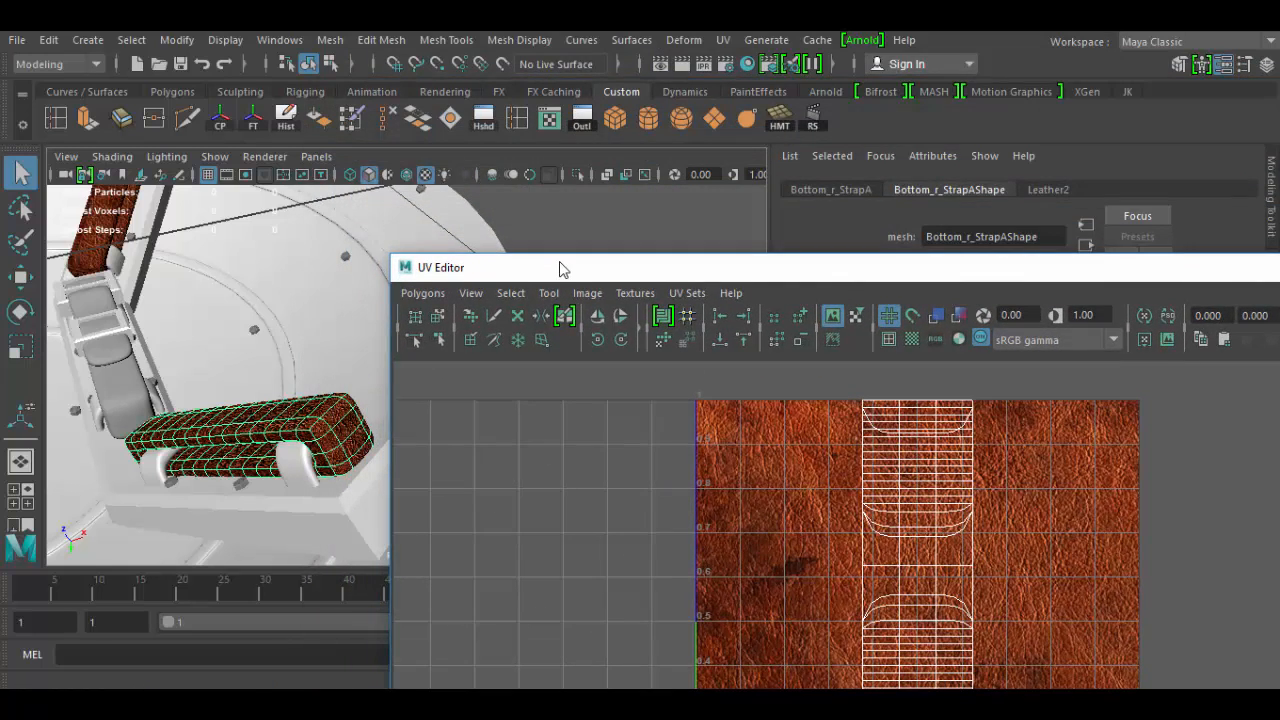
click(724, 40)
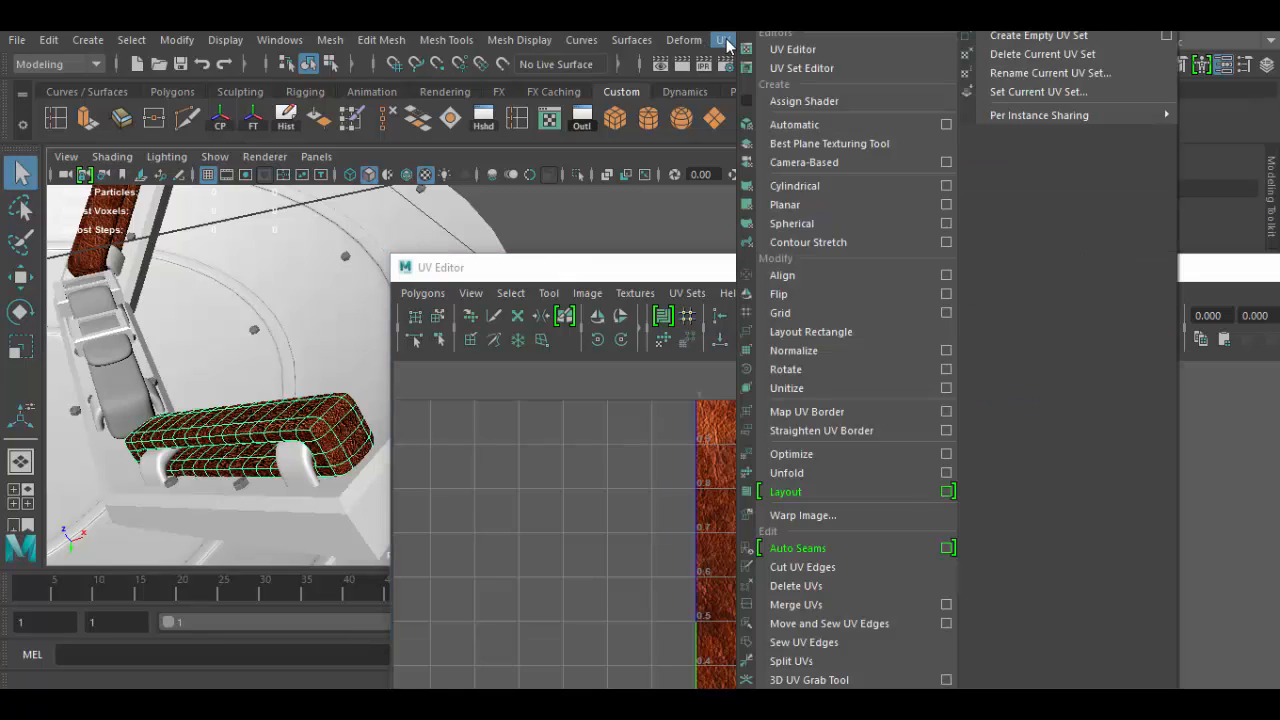
click(816, 127)
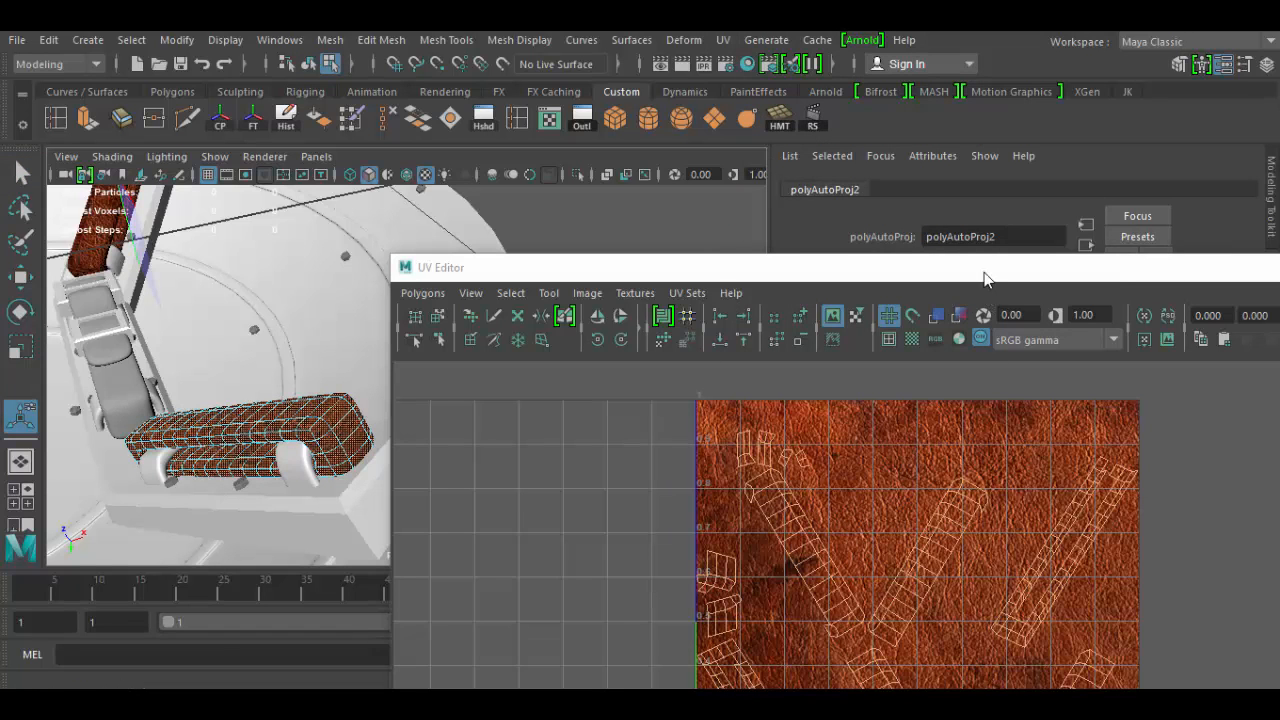
drag(985, 279, 1058, 143)
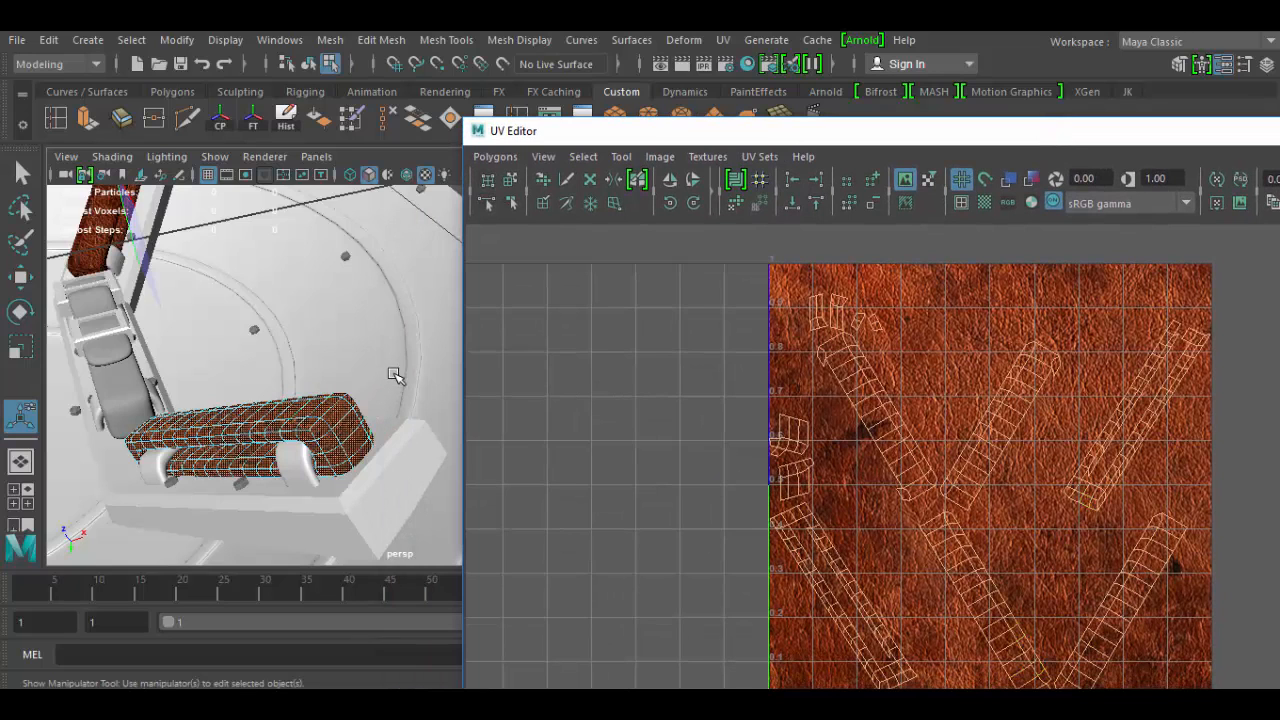
mouse_move(392, 377)
alt+mouse_down()
mouse_move(370, 395)
mouse_move(402, 384)
alt+mouse_up()
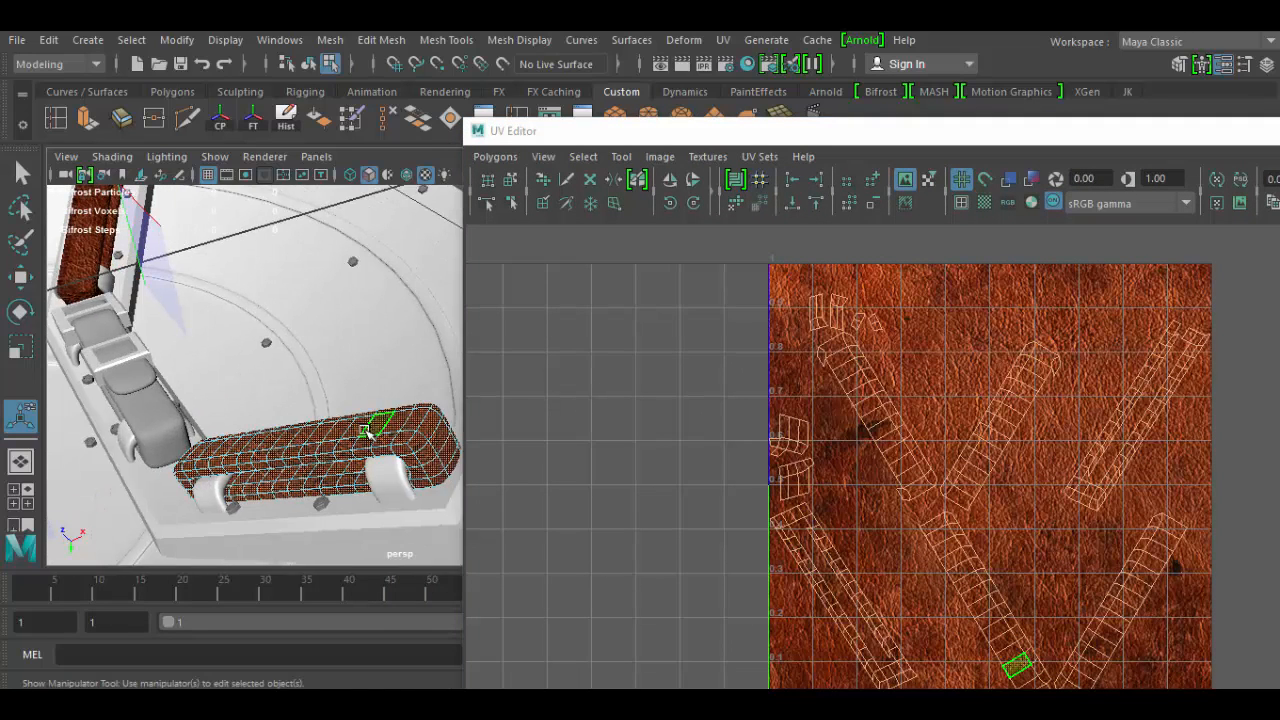
right_drag(367, 432, 457, 137)
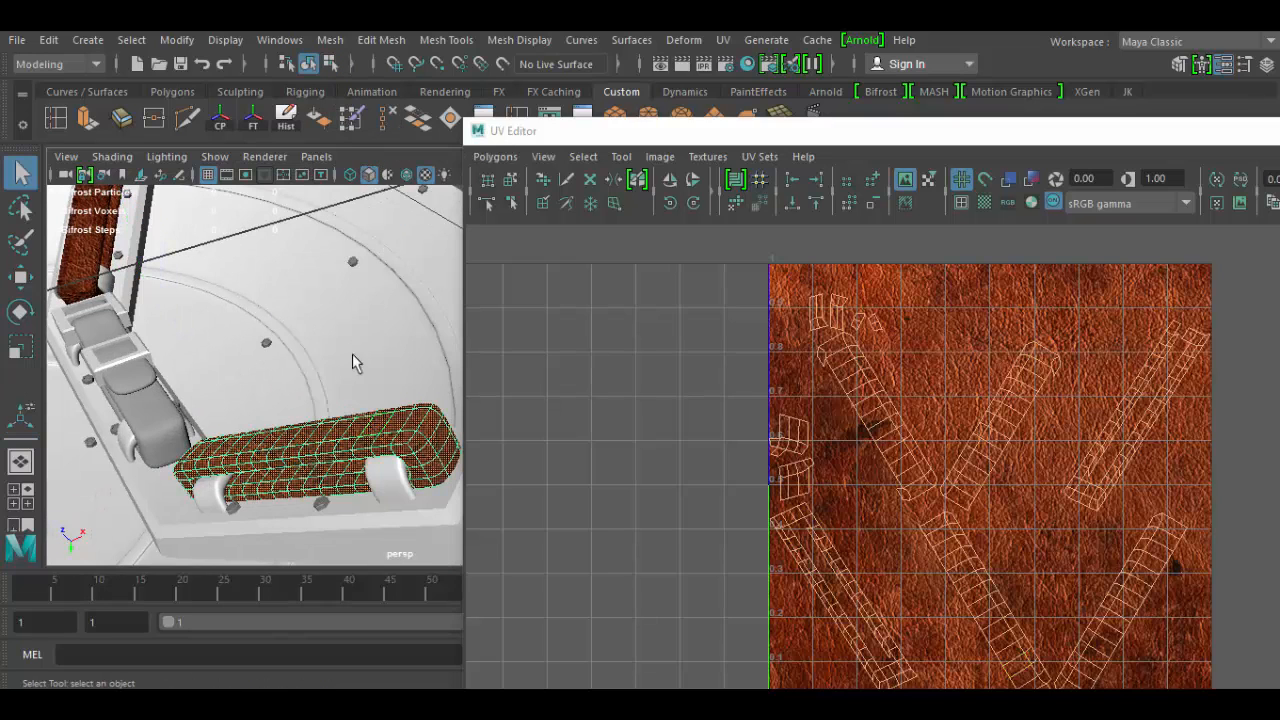
- Reframe the back of the shield with all its straps and move the UV Editor clear of the viewport and Hypershade
click(352, 443)
alt+drag(417, 358, 253, 382)
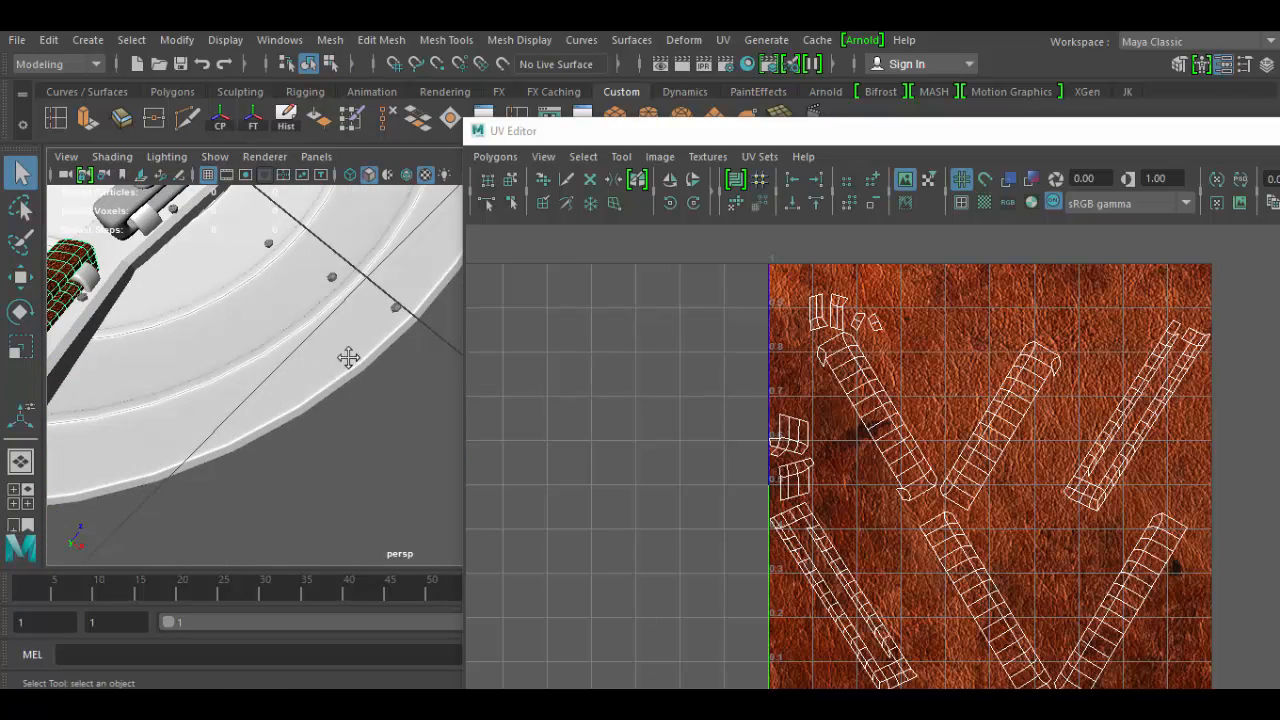
alt+drag(348, 357, 394, 400)
click(354, 420)
alt+right_drag(394, 400, 246, 344)
alt+drag(290, 376, 190, 376)
alt+middle_drag(294, 360, 296, 474)
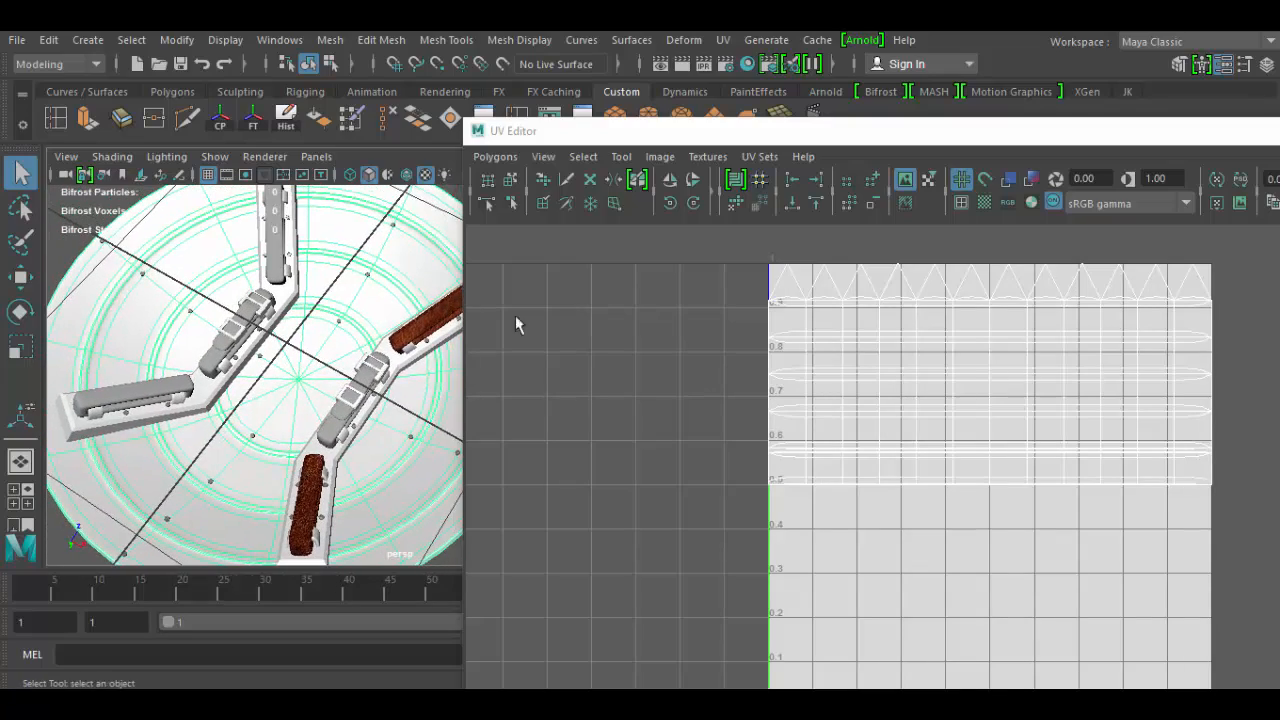
drag(583, 128, 789, 303)
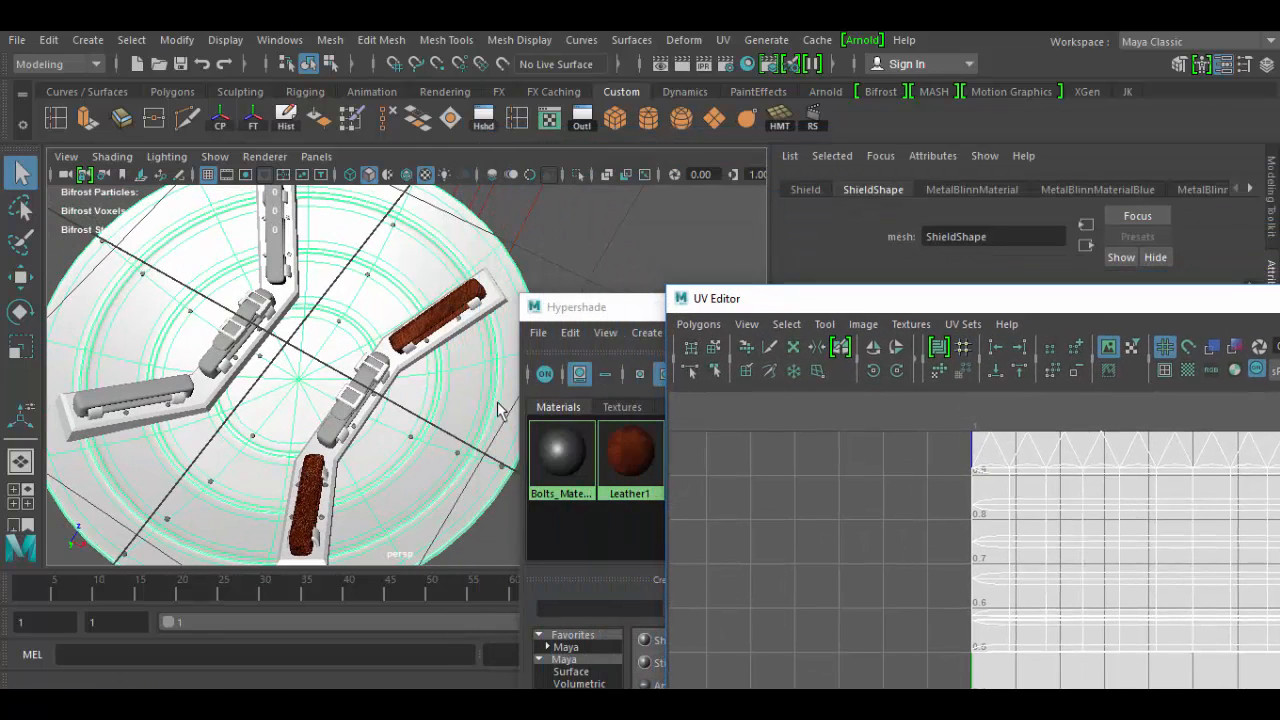
- Apply Automatic UV mapping to Bottom_l_StrapA, the long centre straps on both sides, and Top_l_StrapA
alt+right_drag(275, 364, 308, 412)
alt+middle_drag(308, 412, 460, 411)
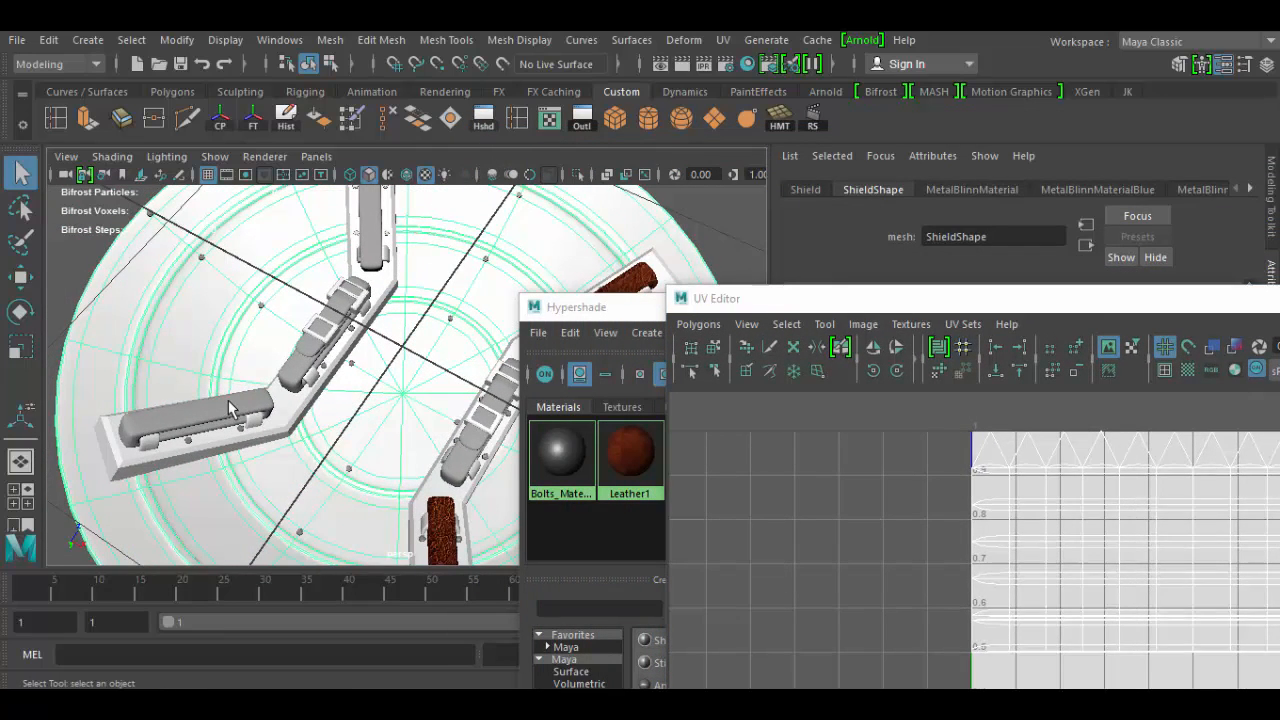
click(232, 408)
key(g)
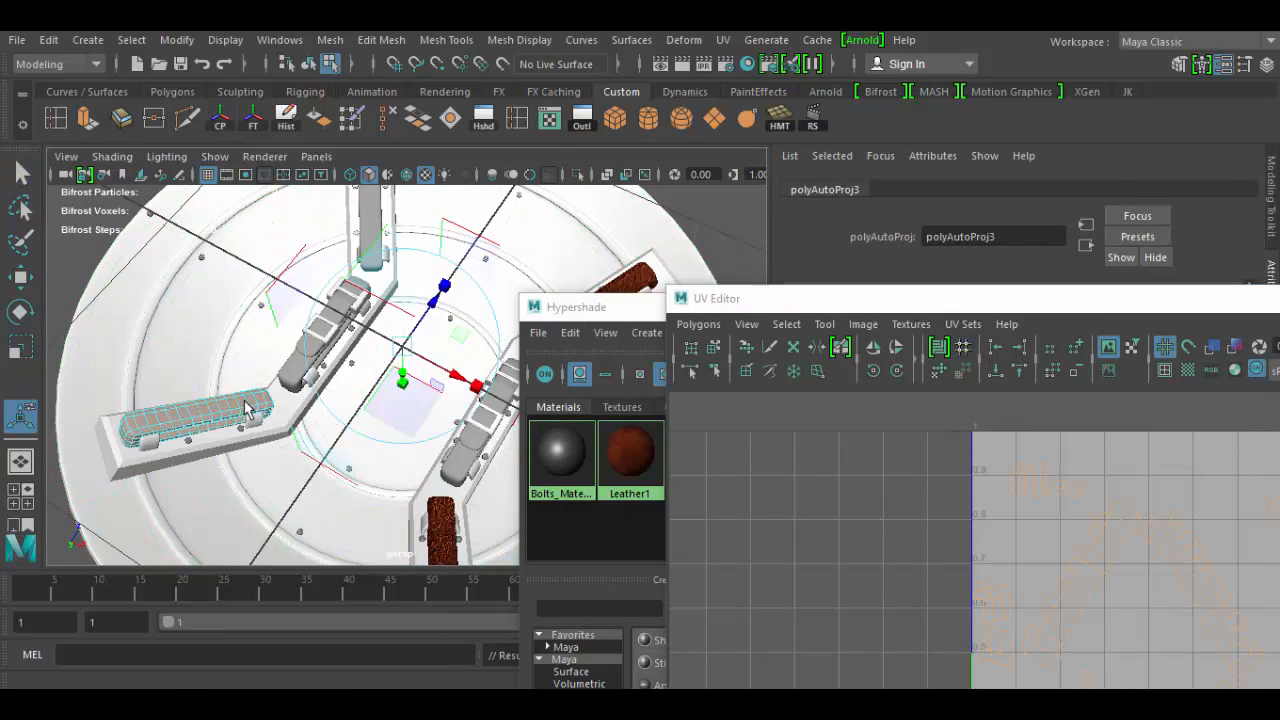
click(293, 378)
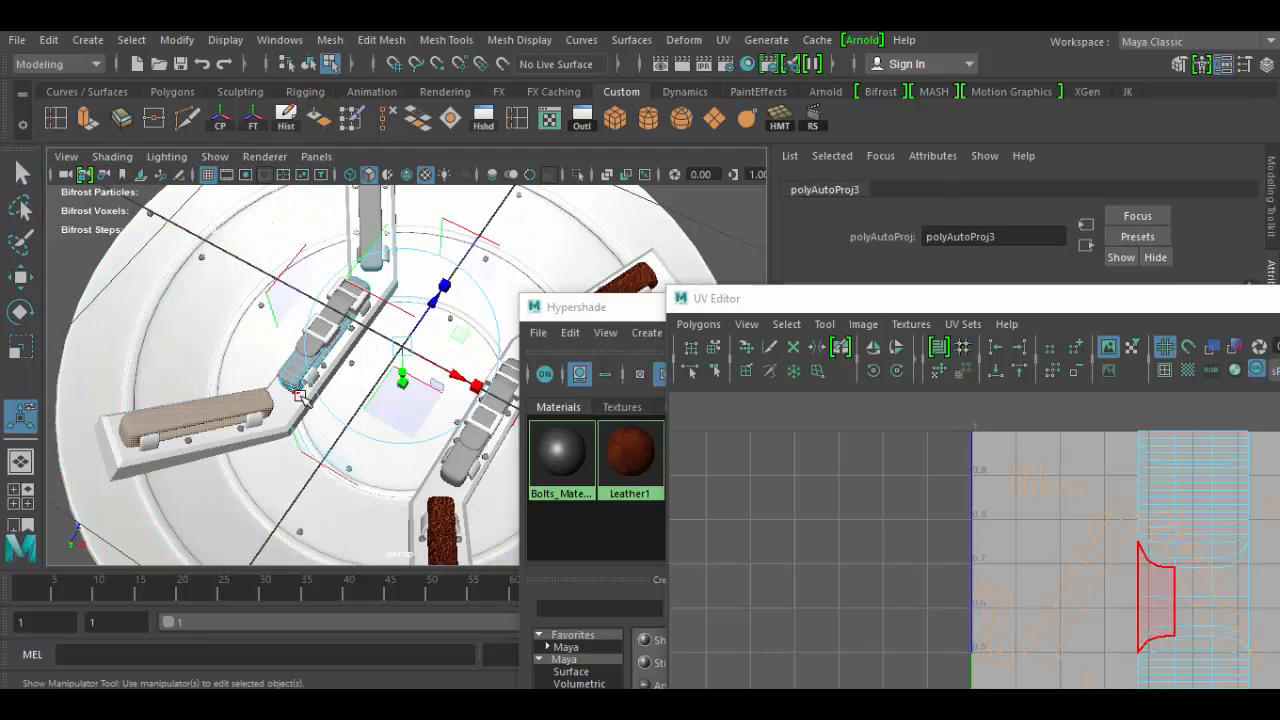
key(g)
click(451, 472)
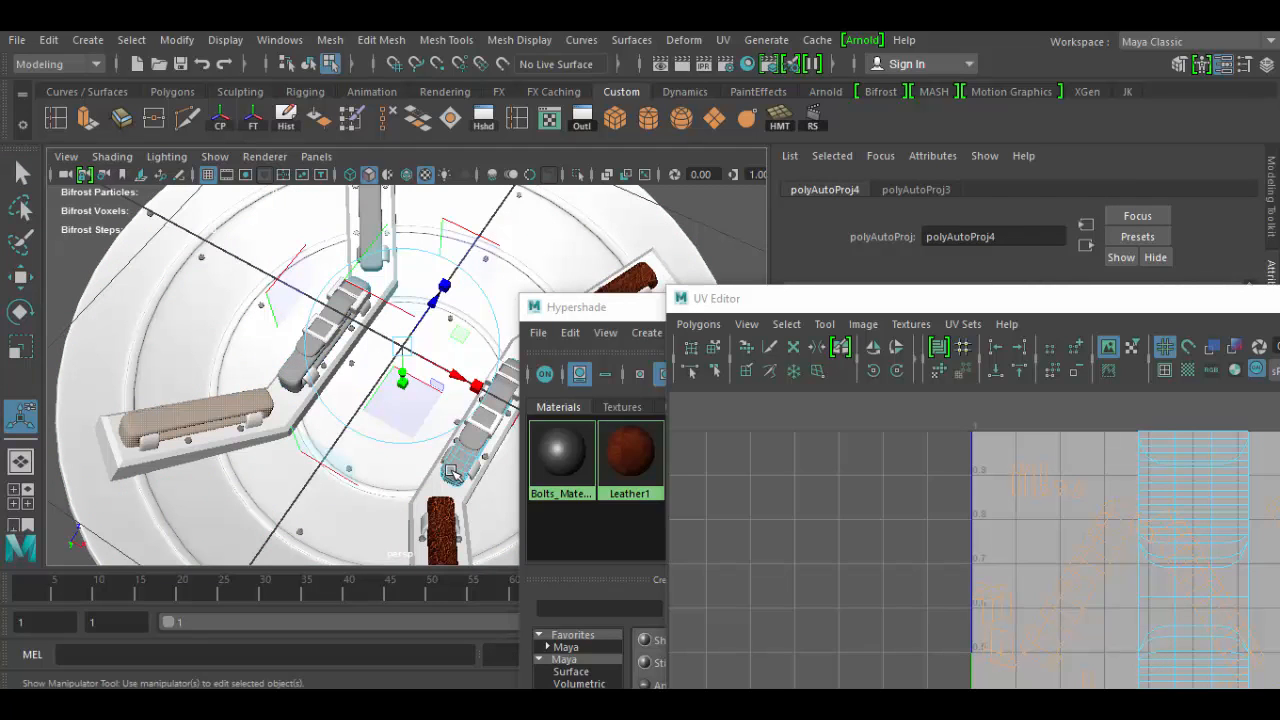
key(g)
click(368, 210)
key(g)
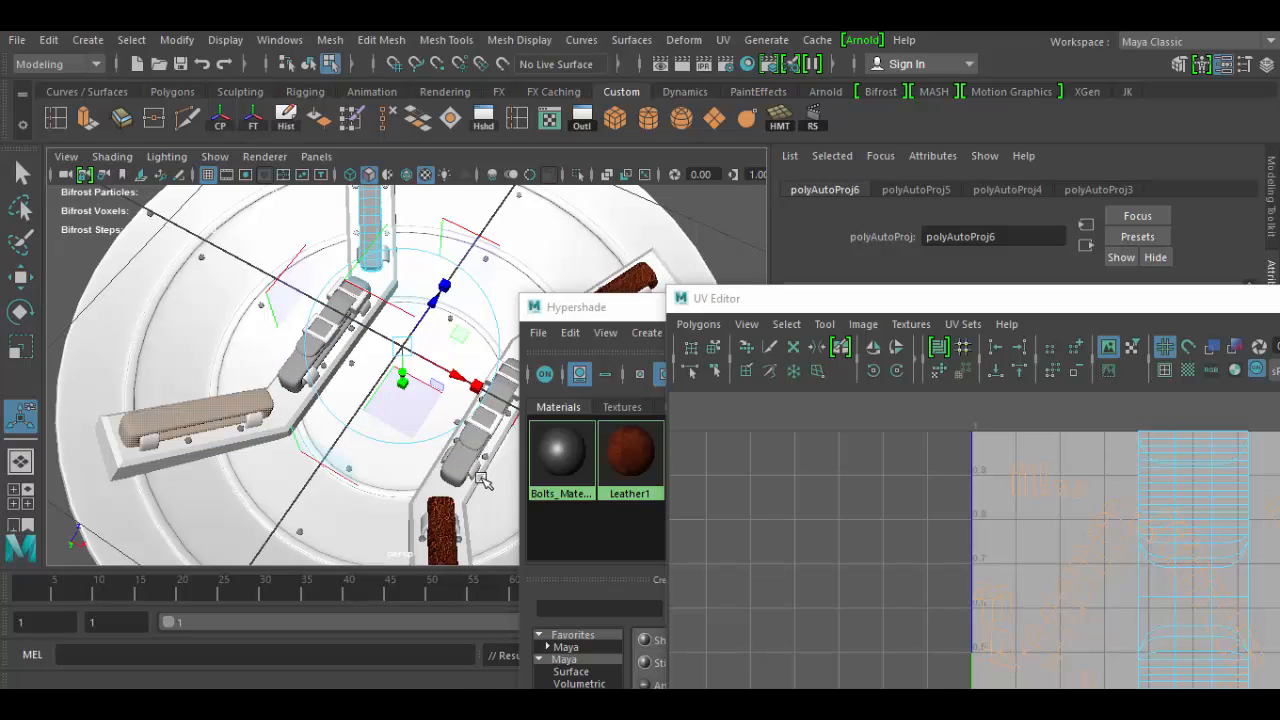
- Apply Automatic UV mapping to the two short buckled centre straps, Center_r_StrapA and Center_l_StrapA
alt+drag(409, 460, 340, 400)
alt+right_drag(365, 465, 462, 532)
click(343, 430)
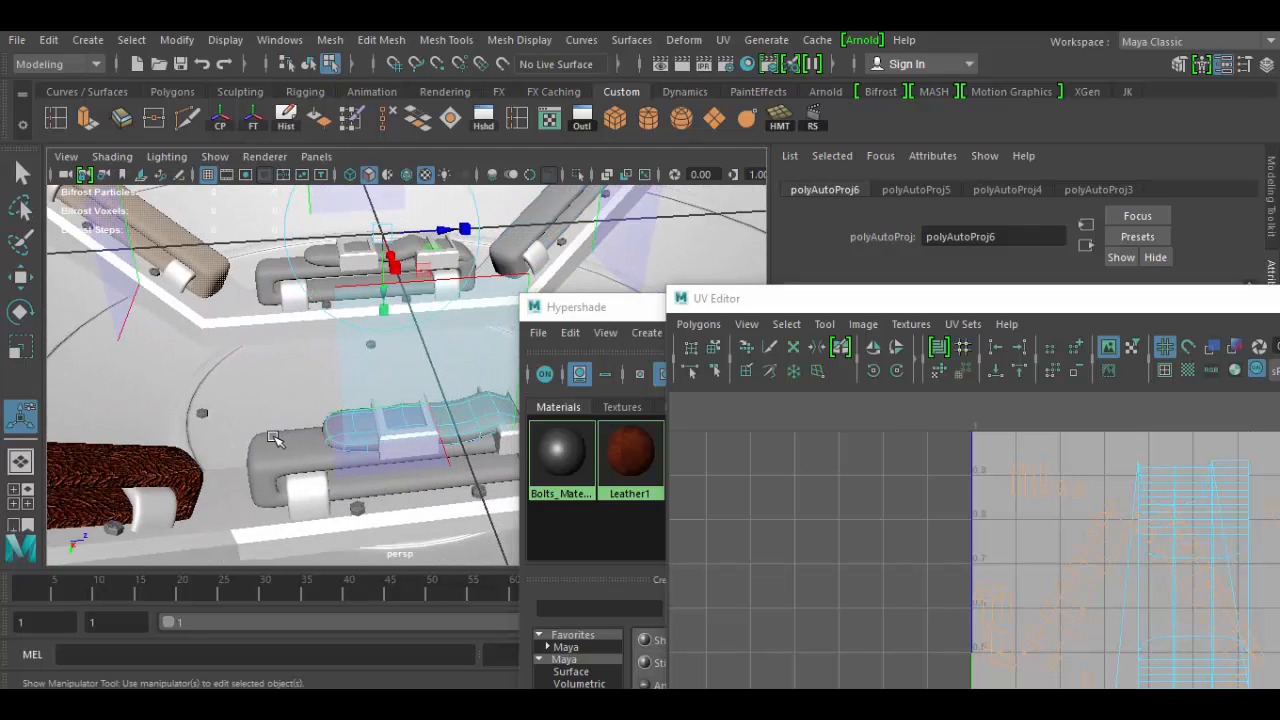
key(g)
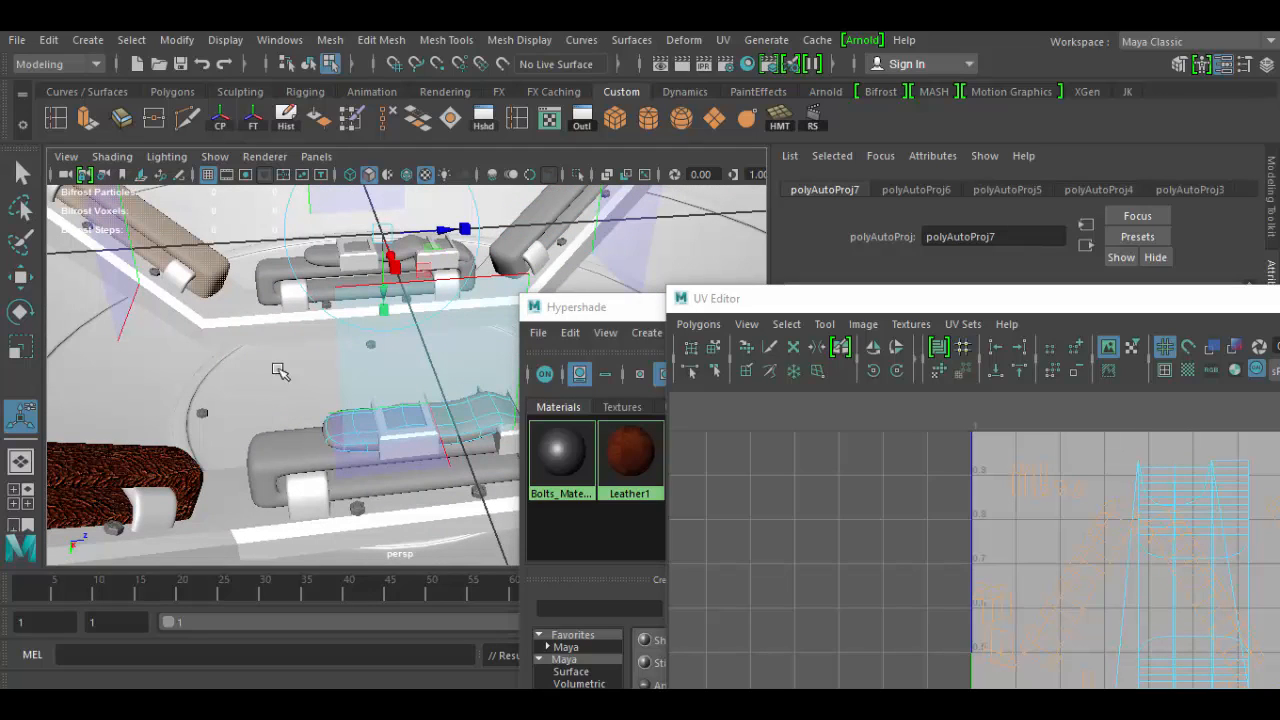
click(316, 256)
key(g)
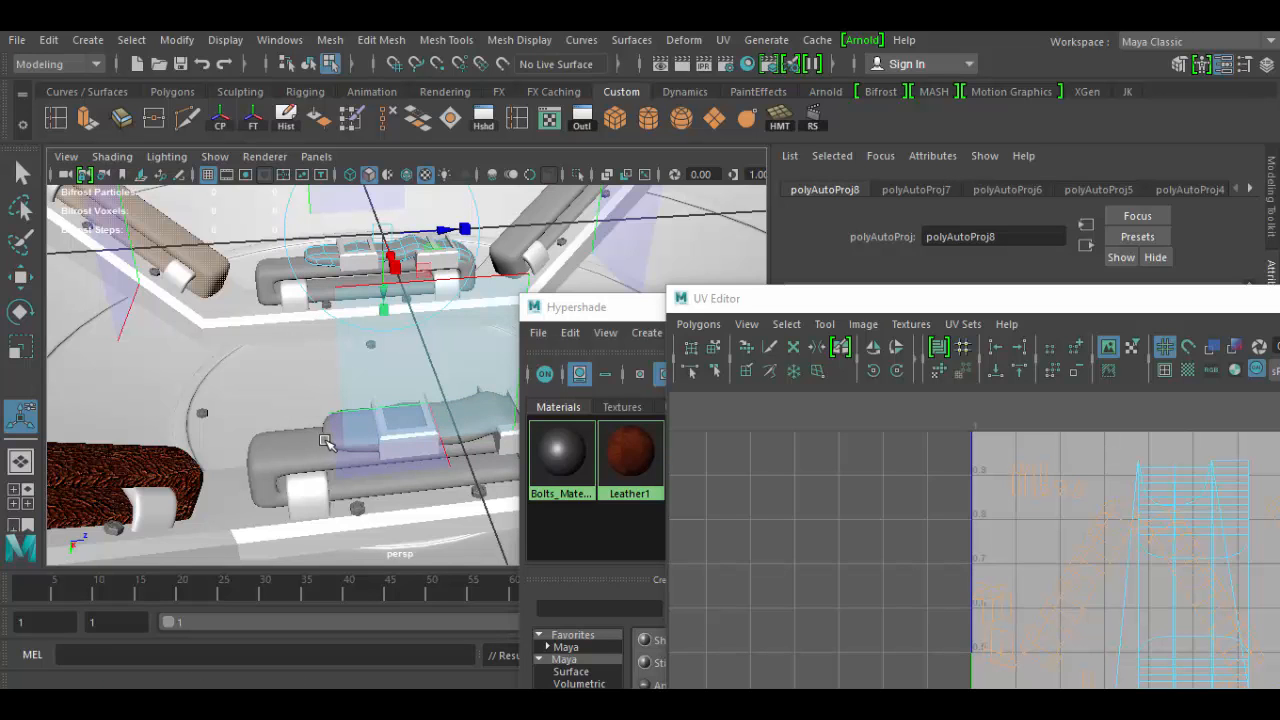
- Return to object selection, uncover the Leather2 swatch in Hypershade, and assign Leather2 to the Bottom_l_StrapA strap
alt+right_drag(305, 407, 214, 329)
alt+drag(278, 352, 360, 368)
right_click(196, 350)
click(286, 143)
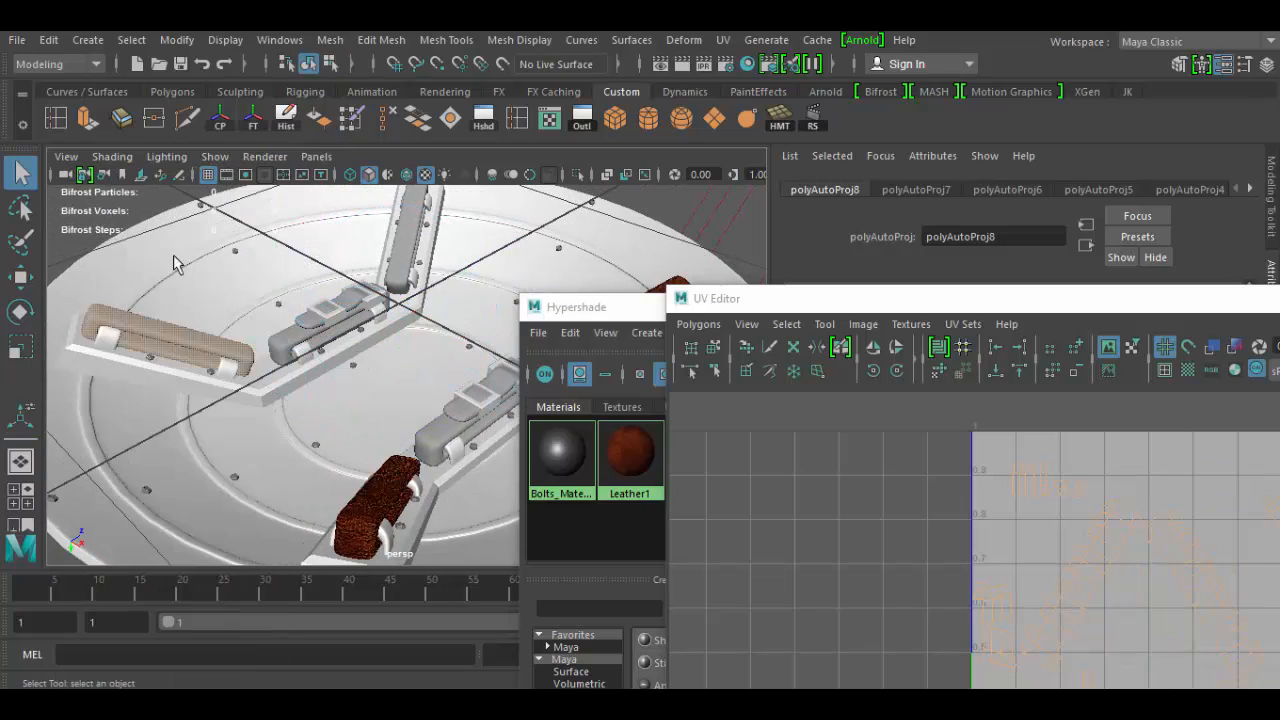
click(165, 328)
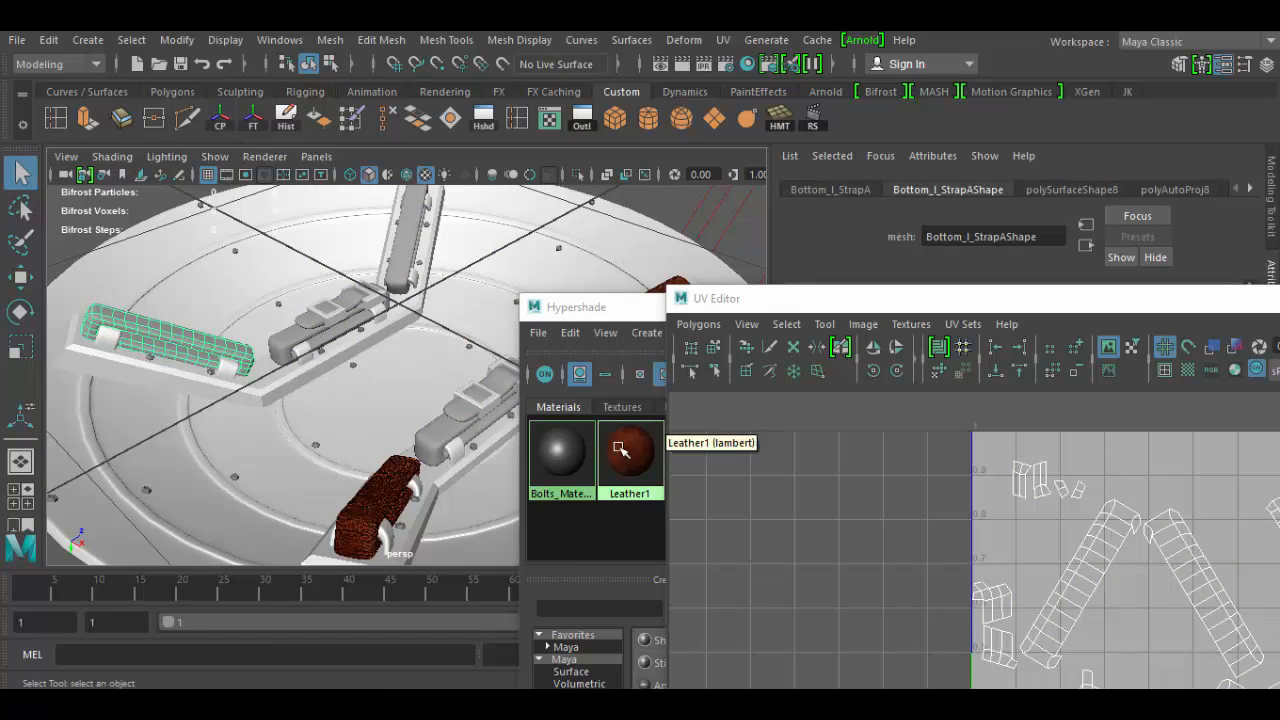
drag(764, 294, 896, 466)
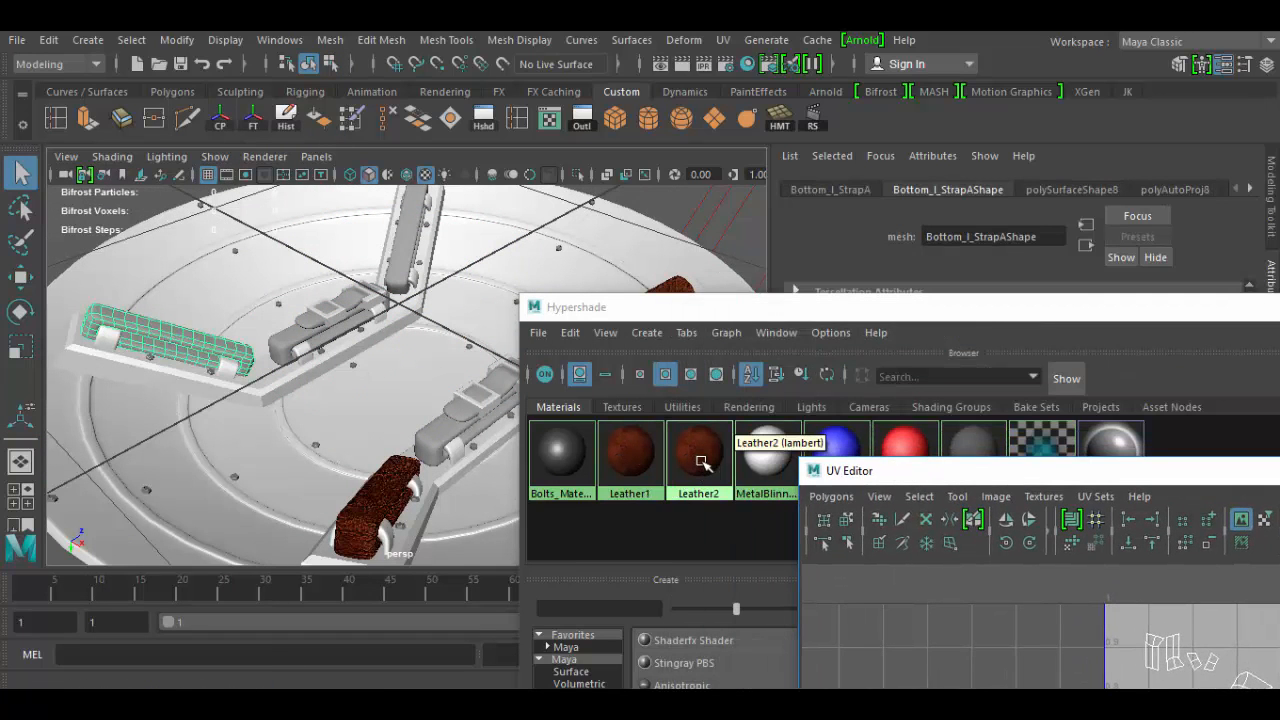
right_click(702, 462)
click(702, 393)
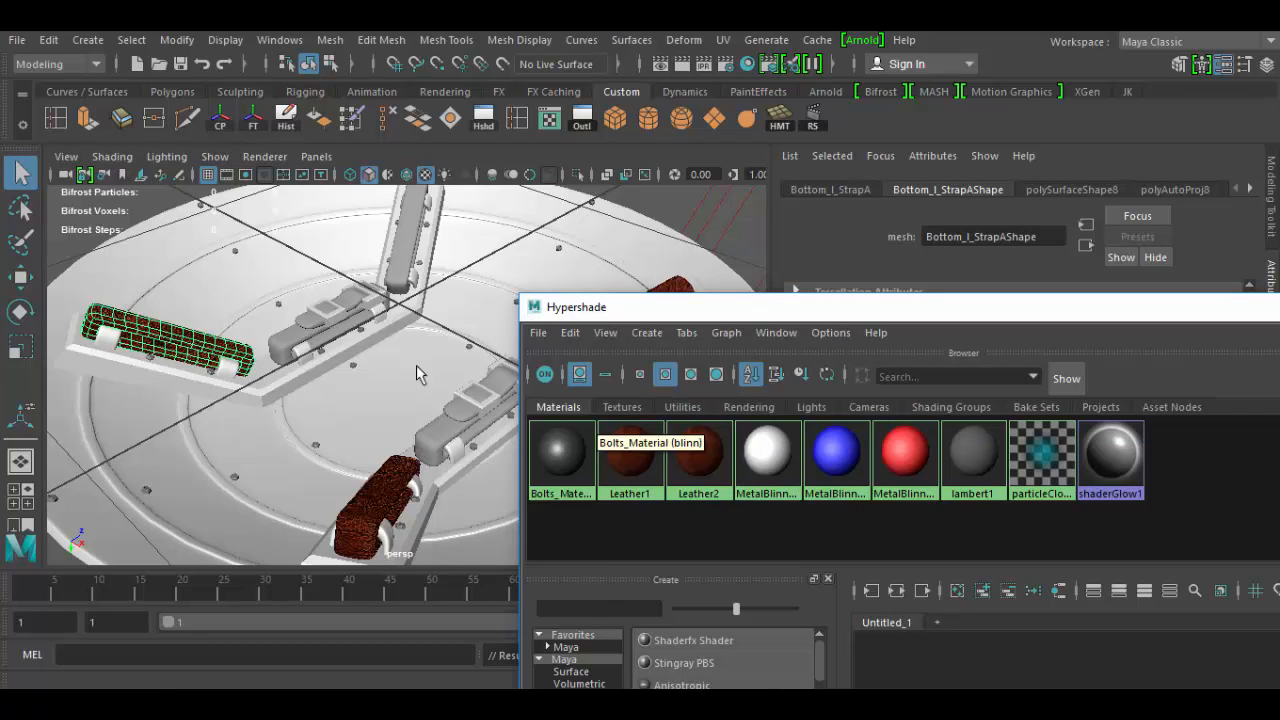
- Select Center_l_StrapB, Center_l_StrapA and Top_l_StrapA together and assign Leather2 to them
click(301, 335)
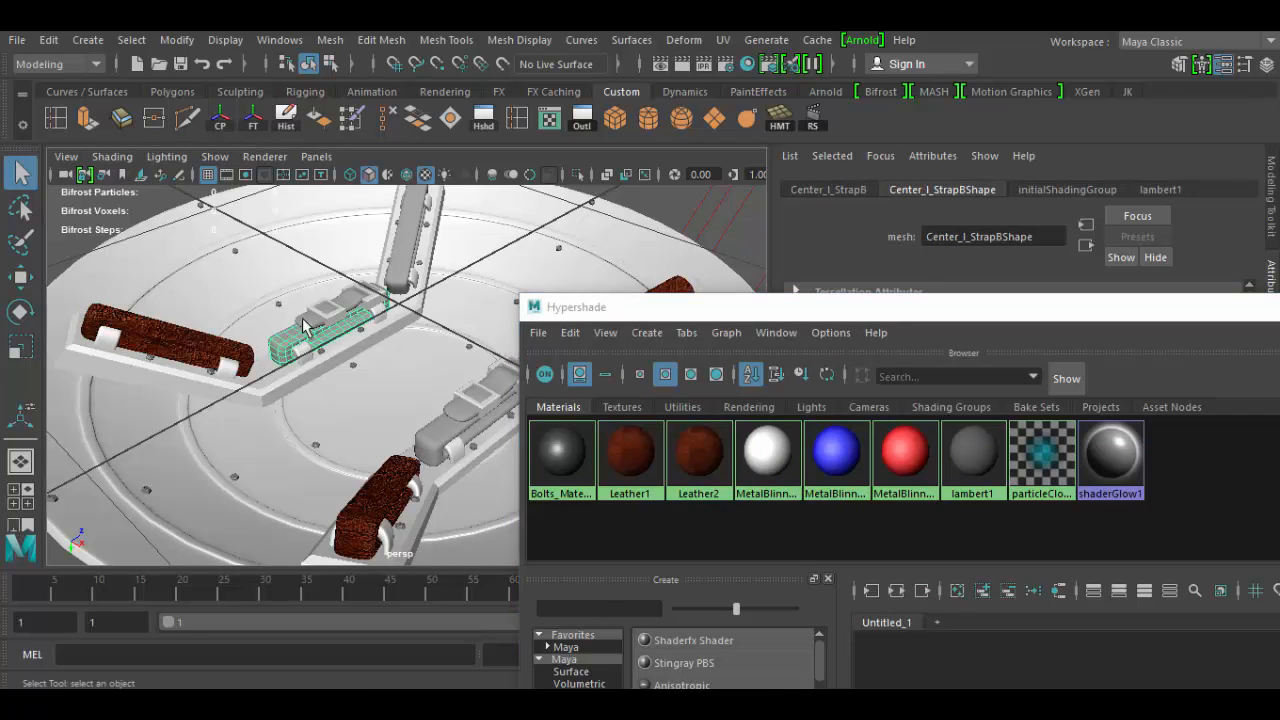
click(305, 314)
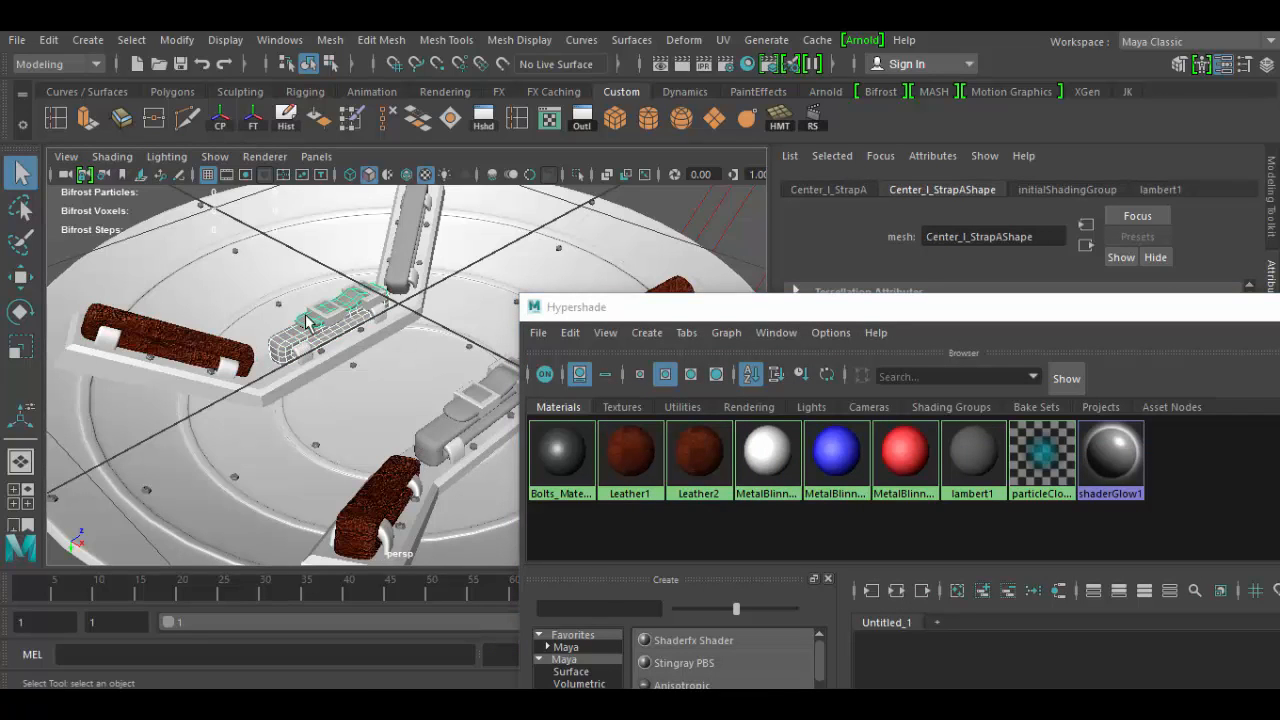
click(397, 263)
right_drag(710, 457, 712, 395)
- Assign Leather2 to Center_r_StrapA and the long strap beneath it
alt+middle_drag(429, 433, 336, 430)
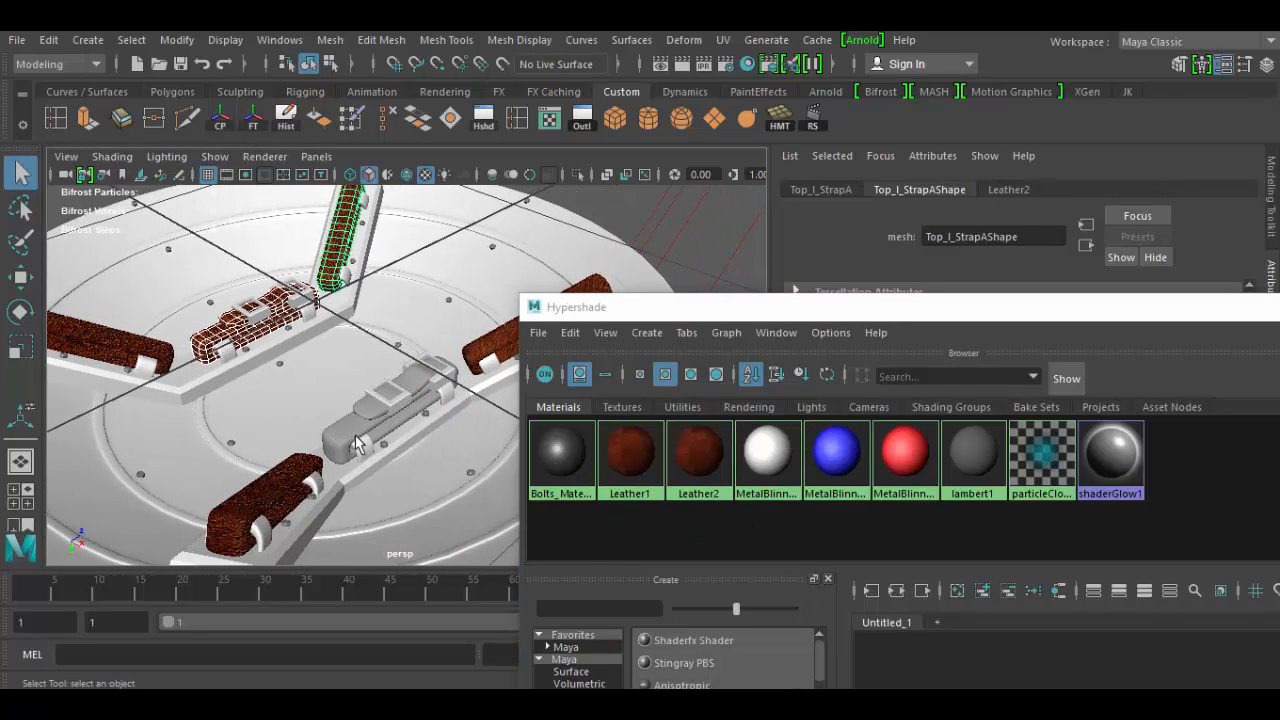
click(348, 435)
shift+click(392, 390)
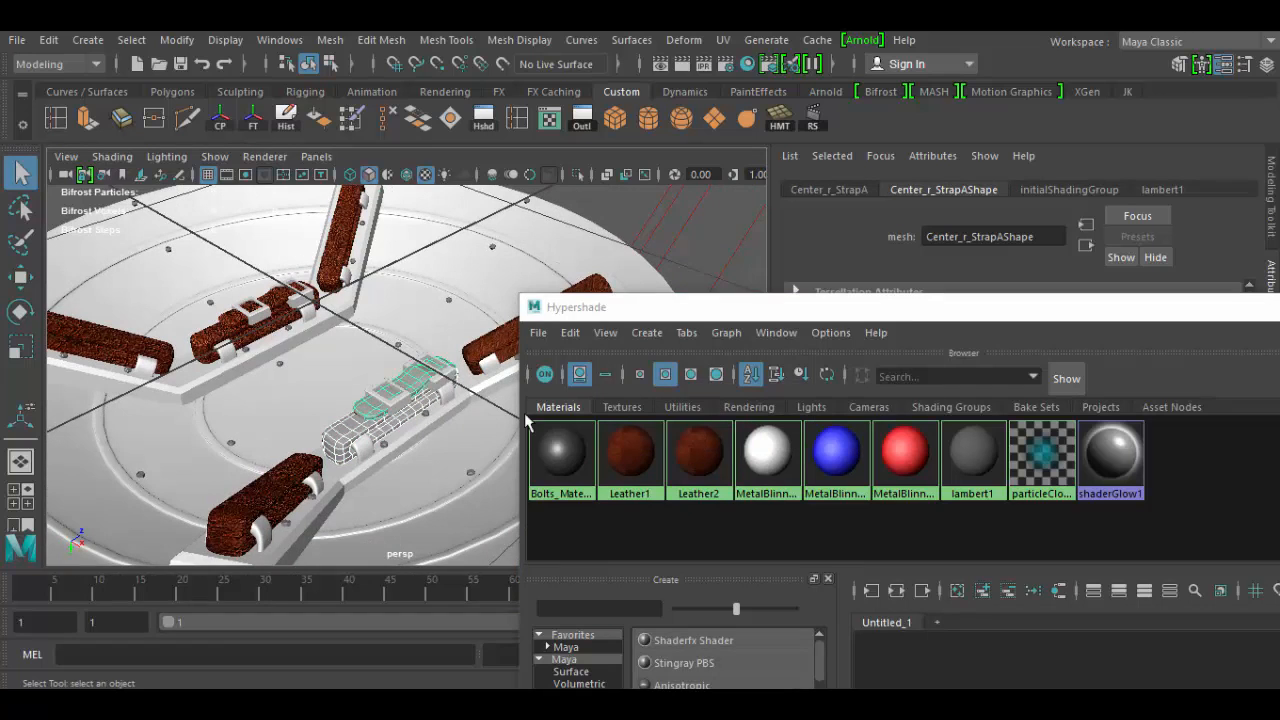
right_drag(695, 445, 697, 400)
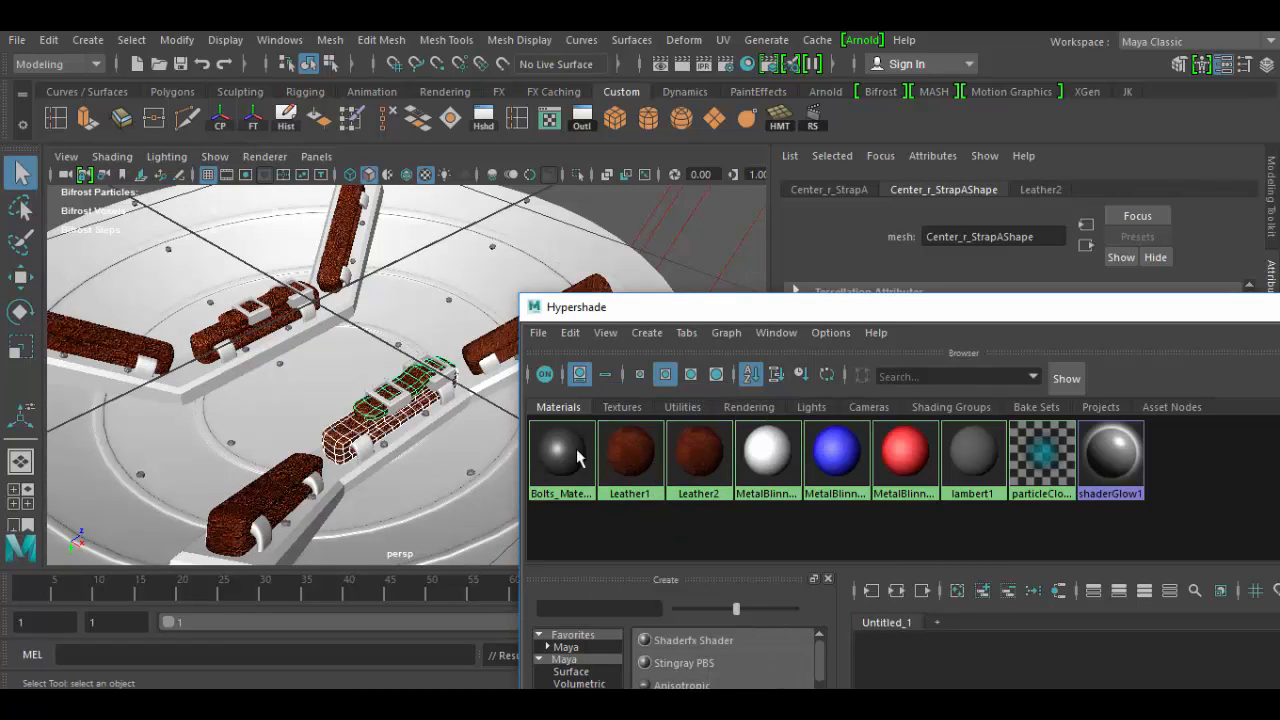
- Move Hypershade clear of the viewport, frame the whole back of the shield, and clear the selection
alt+drag(411, 448, 473, 472)
drag(630, 309, 975, 369)
click(668, 466)
alt+right_drag(672, 468, 571, 360)
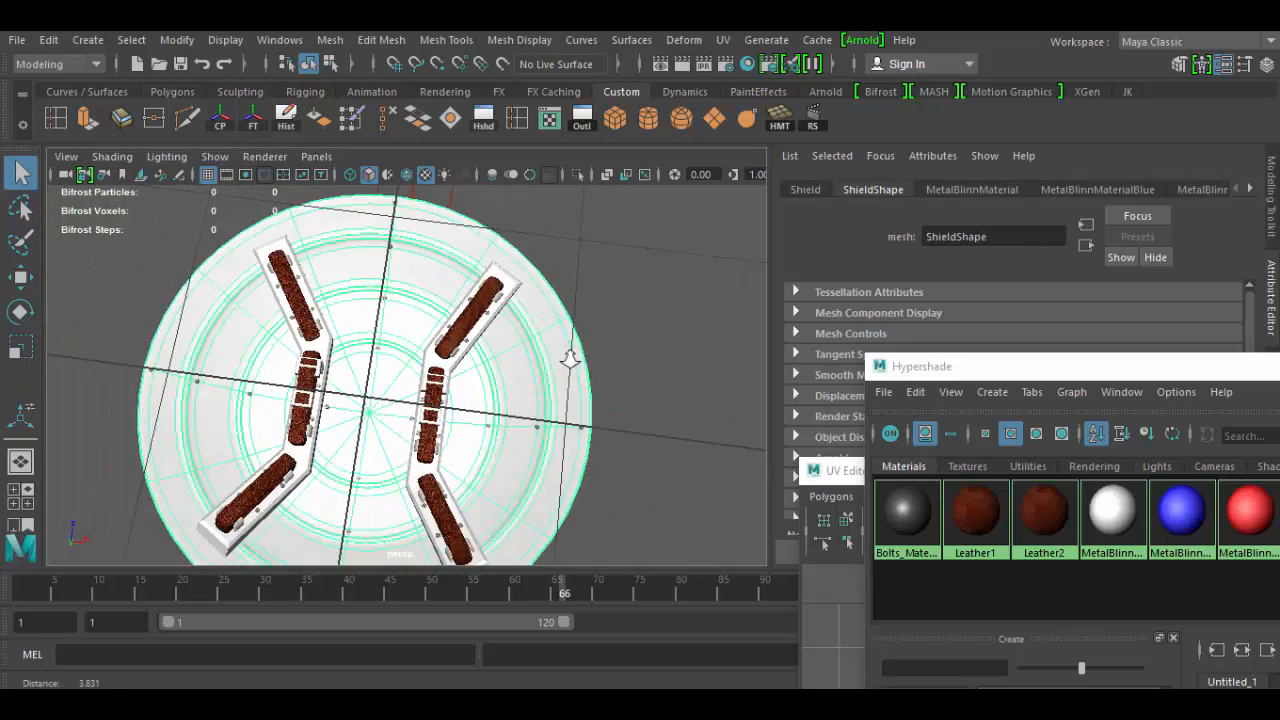
click(623, 375)
- Inspect the leather texture and bump on the shield's straps up close from several angles
alt+drag(623, 375, 540, 425)
alt+right_drag(543, 430, 684, 528)
mouse_move(636, 513)
alt+mouse_down()
mouse_move(503, 491)
mouse_move(527, 513)
mouse_move(646, 503)
alt+mouse_up()
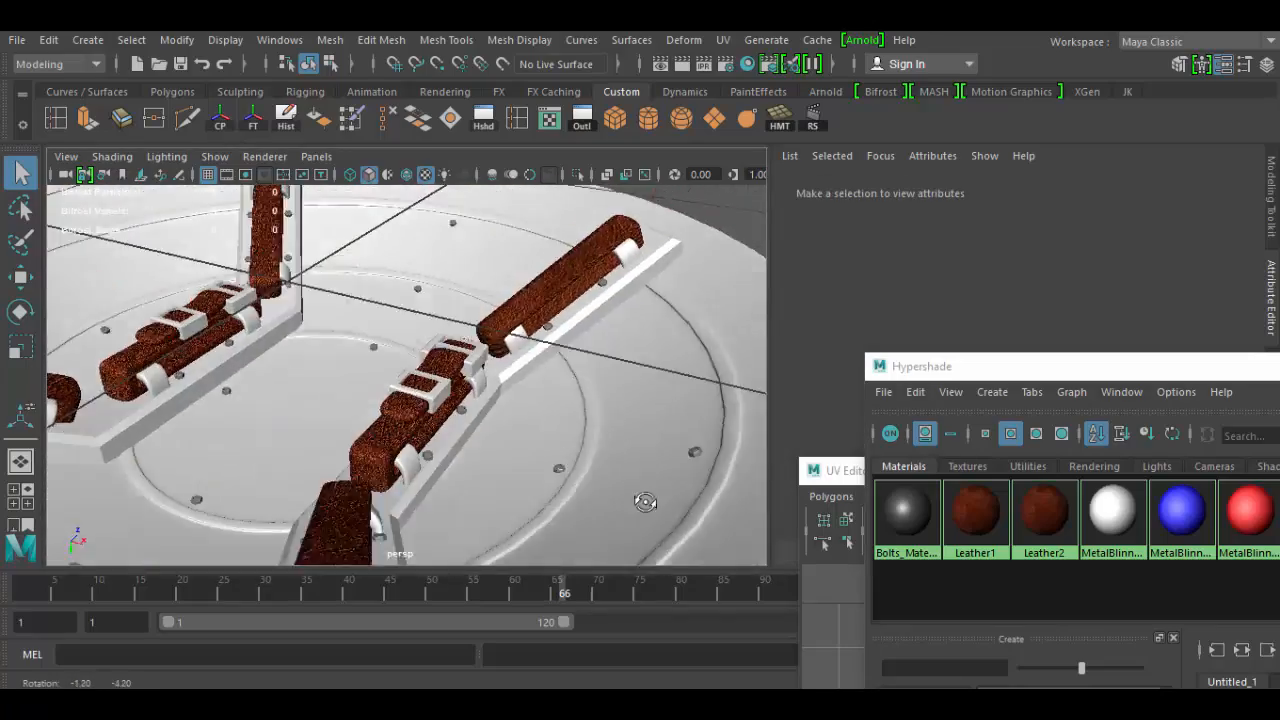
alt+right_drag(520, 486, 612, 555)
alt+right_drag(497, 461, 325, 371)
alt+drag(362, 398, 474, 538)
alt+drag(418, 390, 284, 308)
alt+right_drag(284, 308, 436, 407)
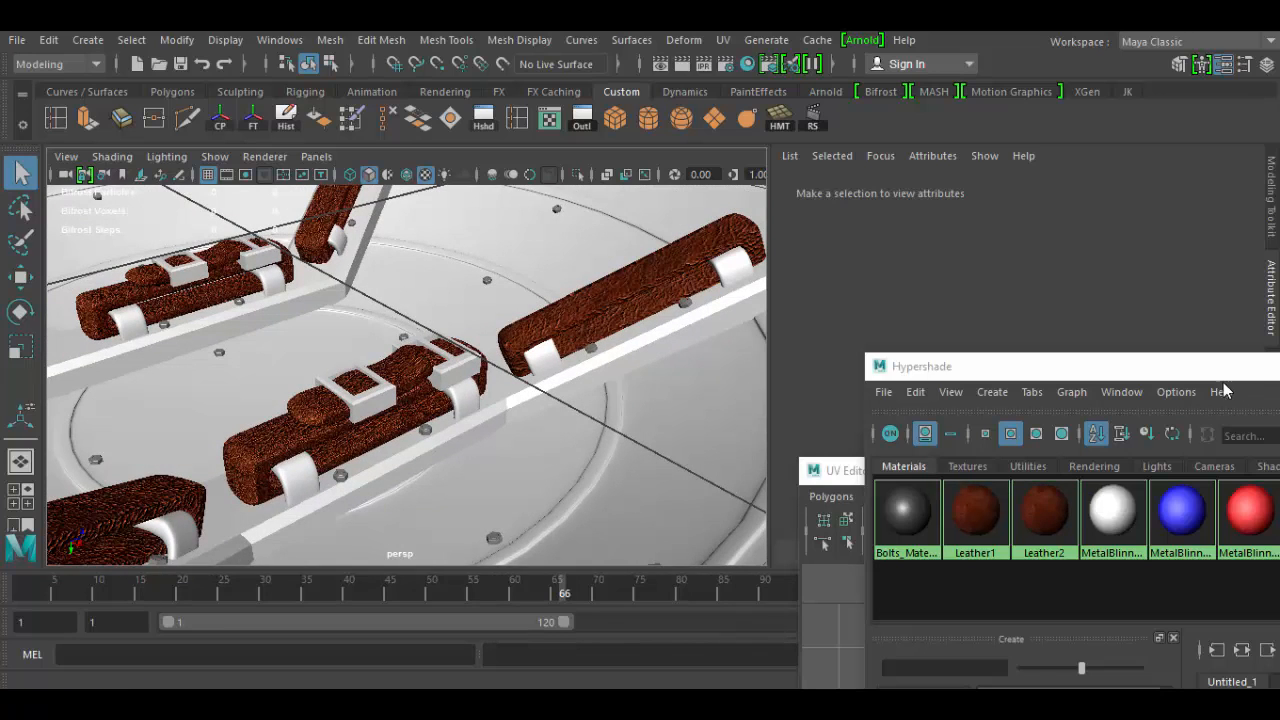
- Open the bump file texture of the Leather2 material, moving Hypershade and the UV Editor clear of its attributes
drag(1208, 367, 680, 502)
click(519, 643)
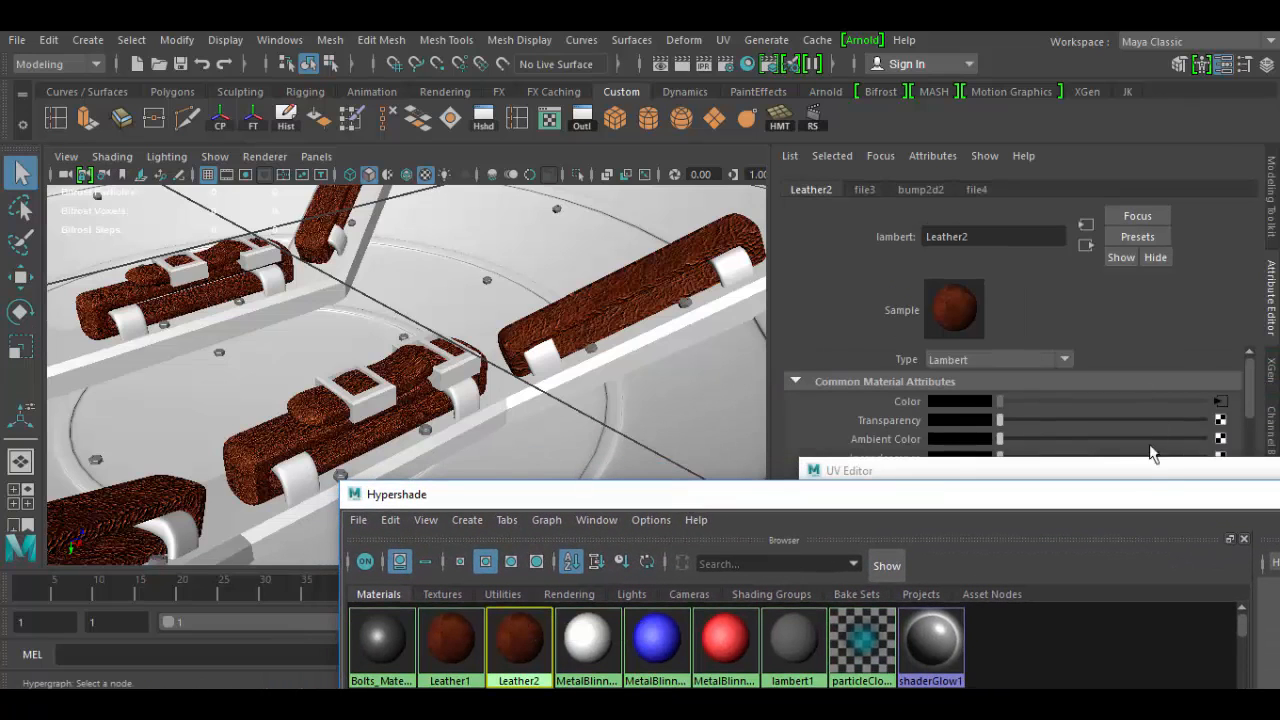
drag(1148, 480, 1143, 591)
scroll(1246, 429, down, 3)
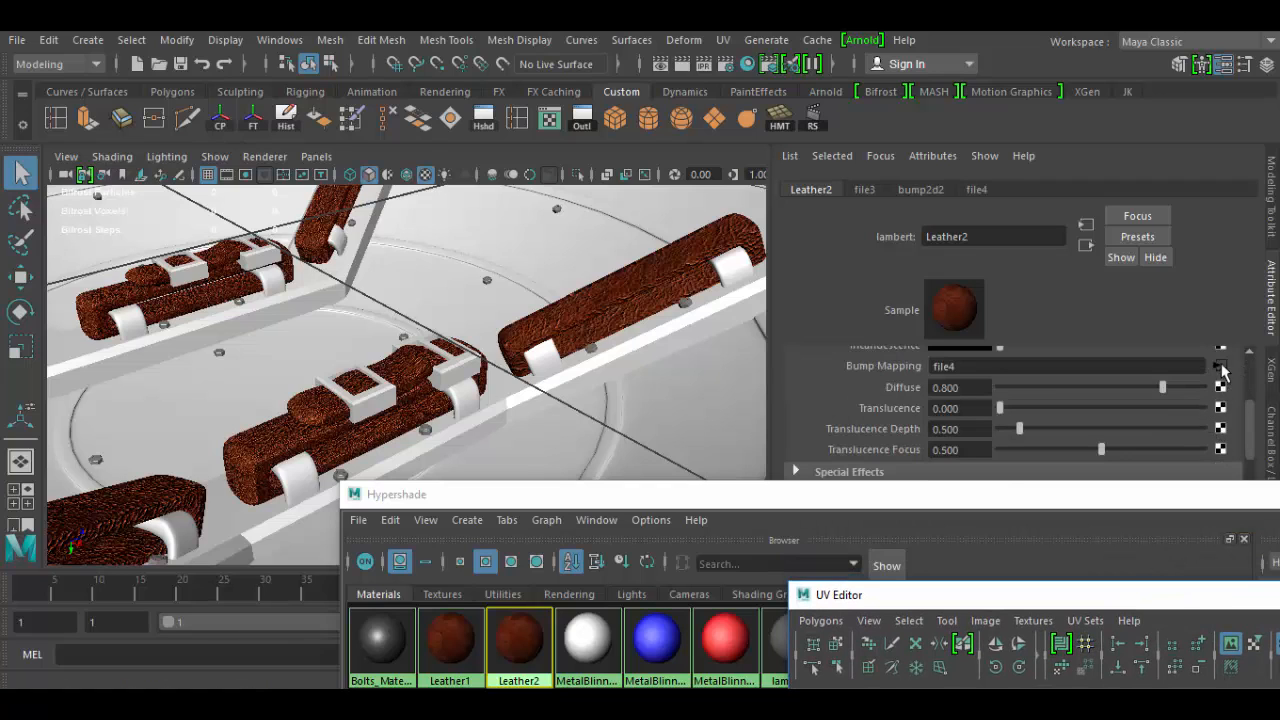
click(1221, 368)
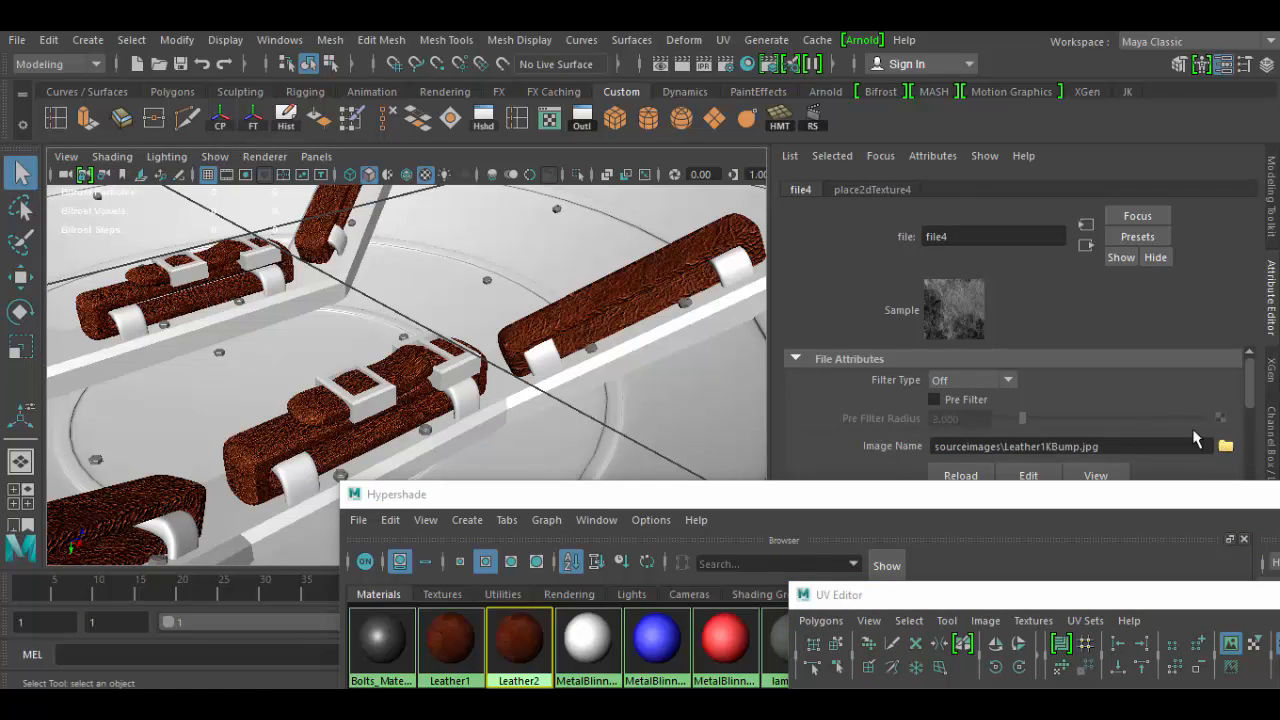
drag(1066, 494, 1026, 584)
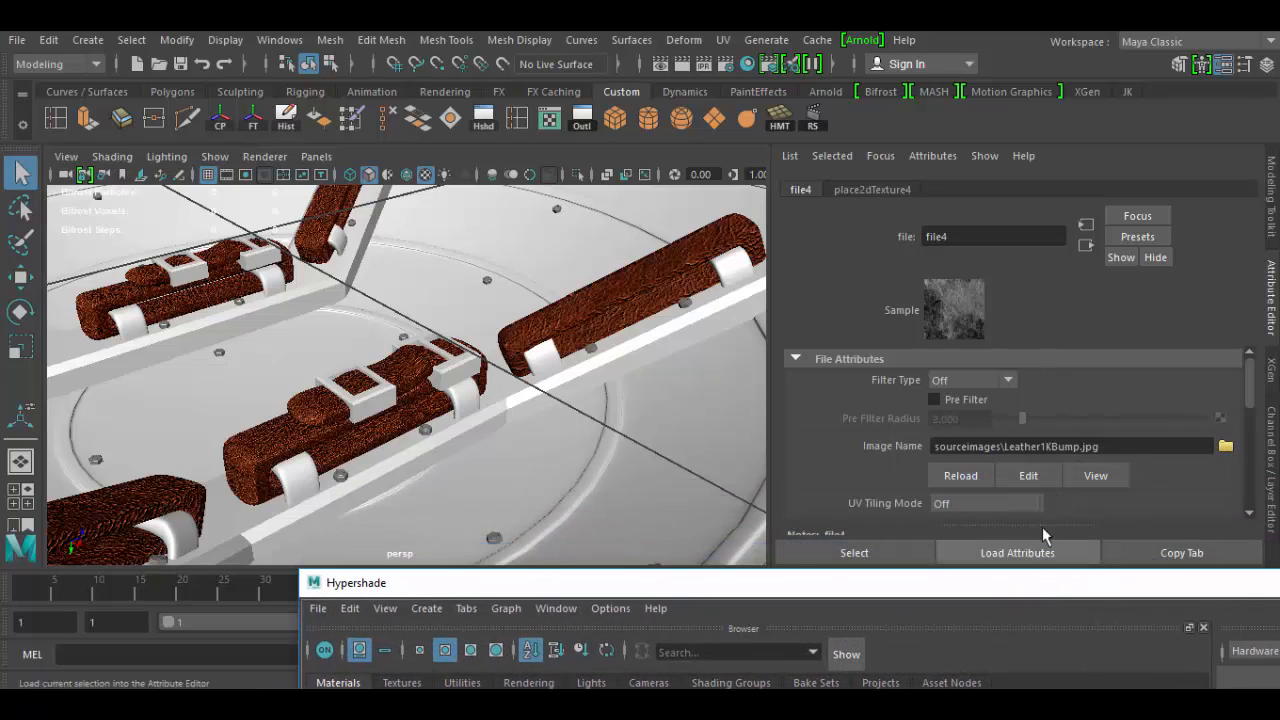
- Go to the bump2d2 node of Leather2 and set its bump depth to 0.1
click(1087, 245)
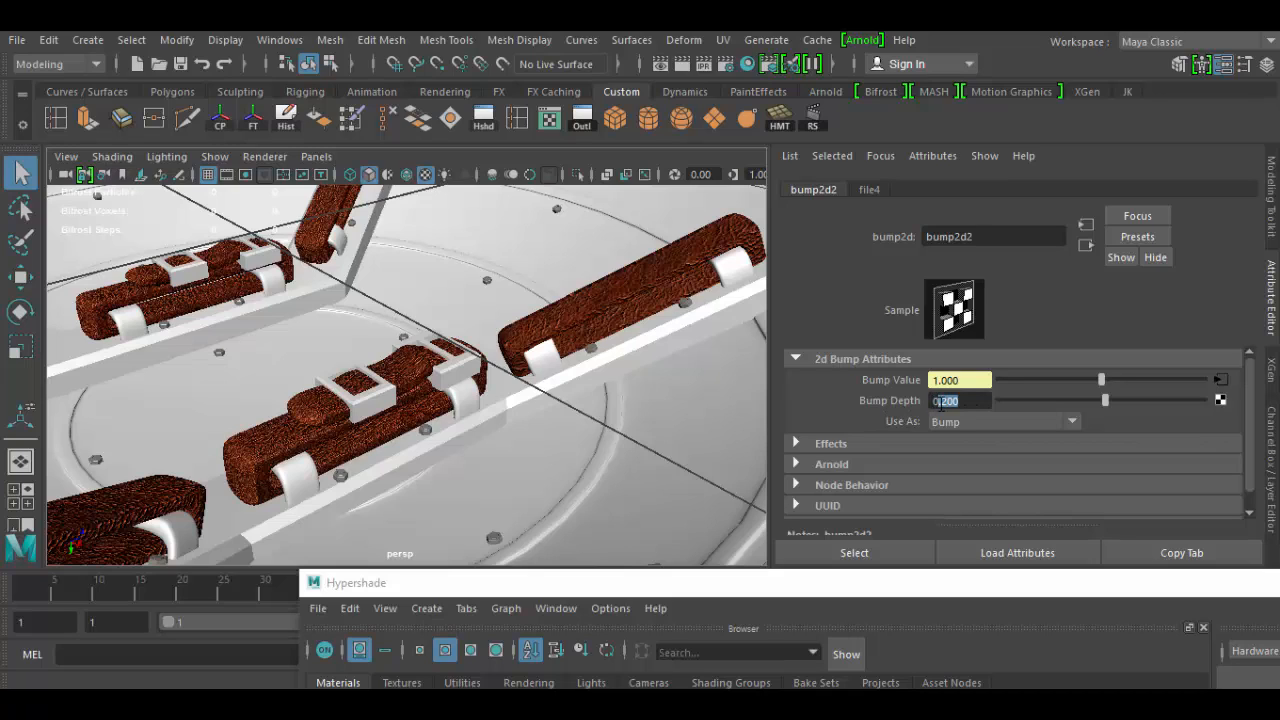
key(Return)
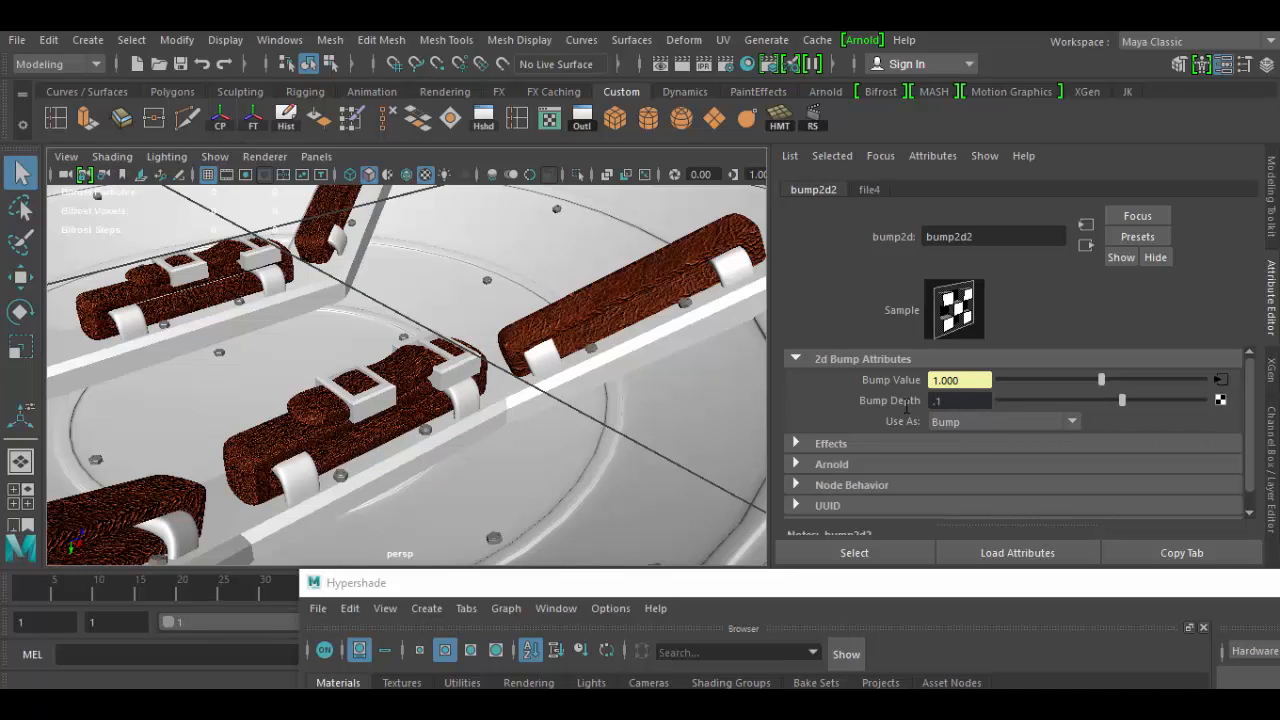
key(Return)
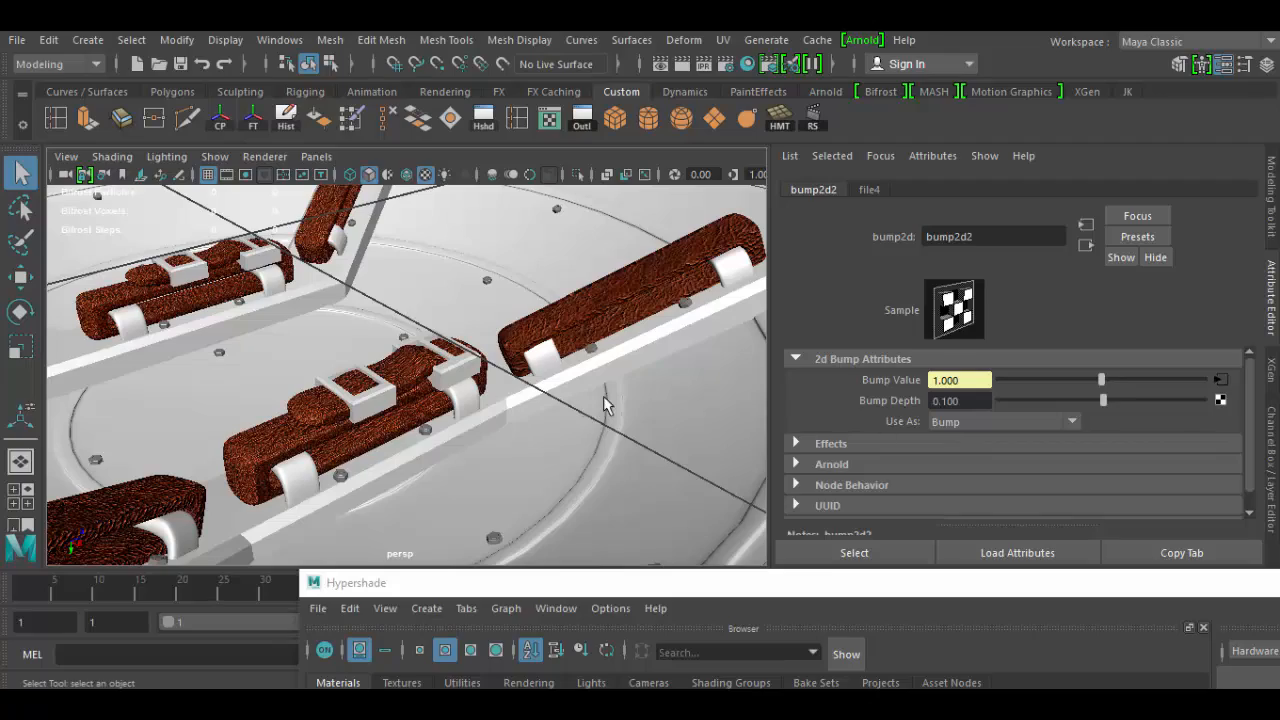
- Examine the straps with the new bump depth, clear the selection, and view the front of the shield
alt+drag(597, 420, 697, 467)
alt+drag(556, 346, 484, 299)
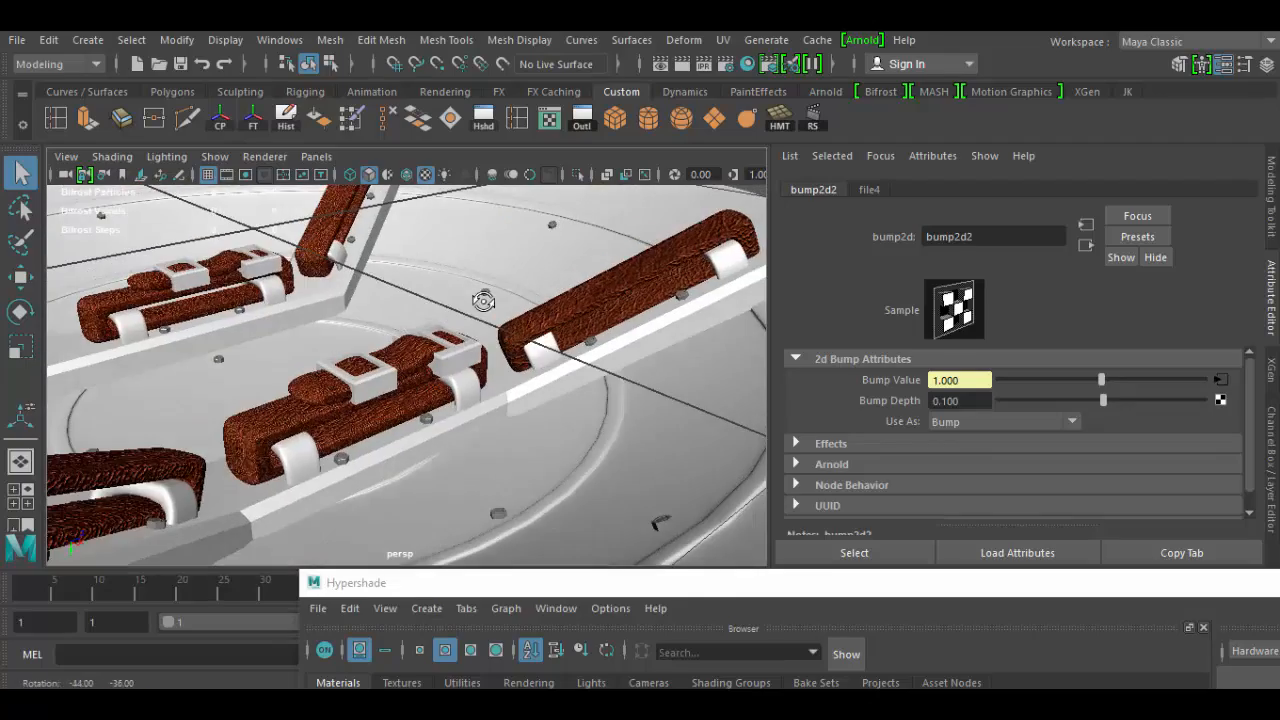
alt+right_drag(484, 299, 444, 271)
alt+drag(444, 271, 573, 424)
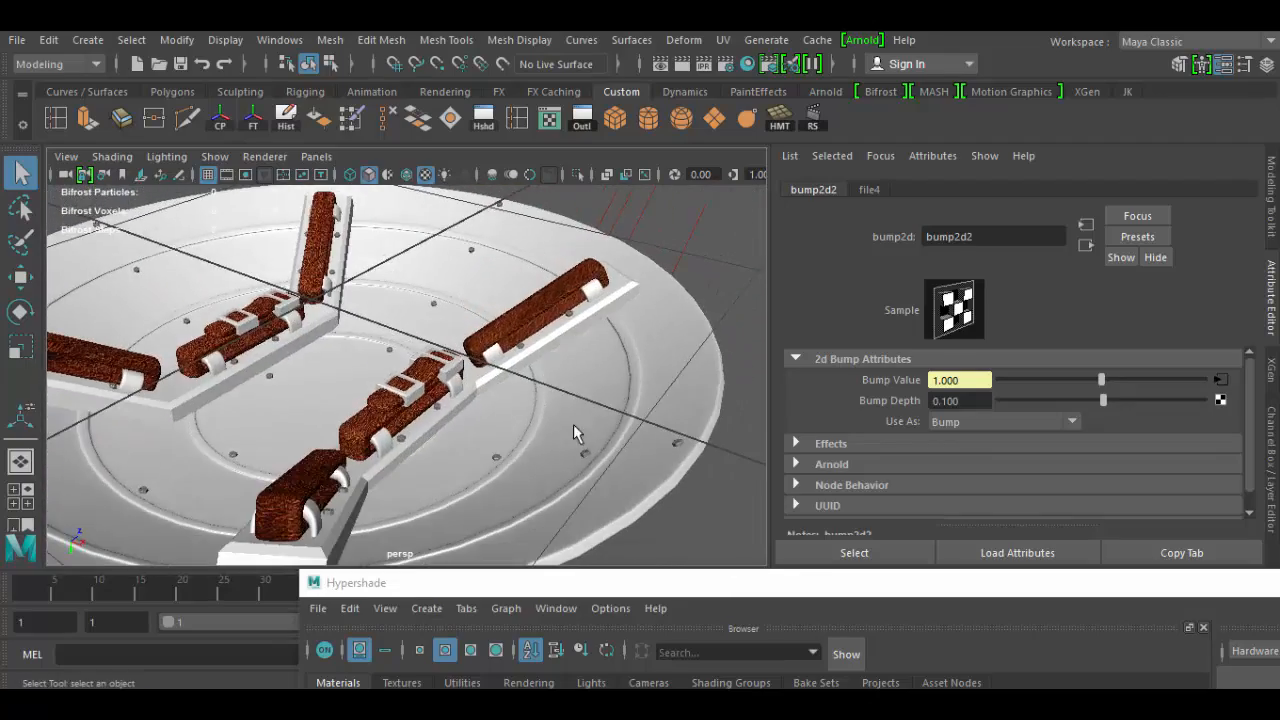
click(744, 295)
alt+drag(744, 295, 471, 414)
alt+right_drag(471, 414, 286, 323)
alt+drag(286, 323, 477, 312)
alt+right_drag(477, 312, 360, 306)
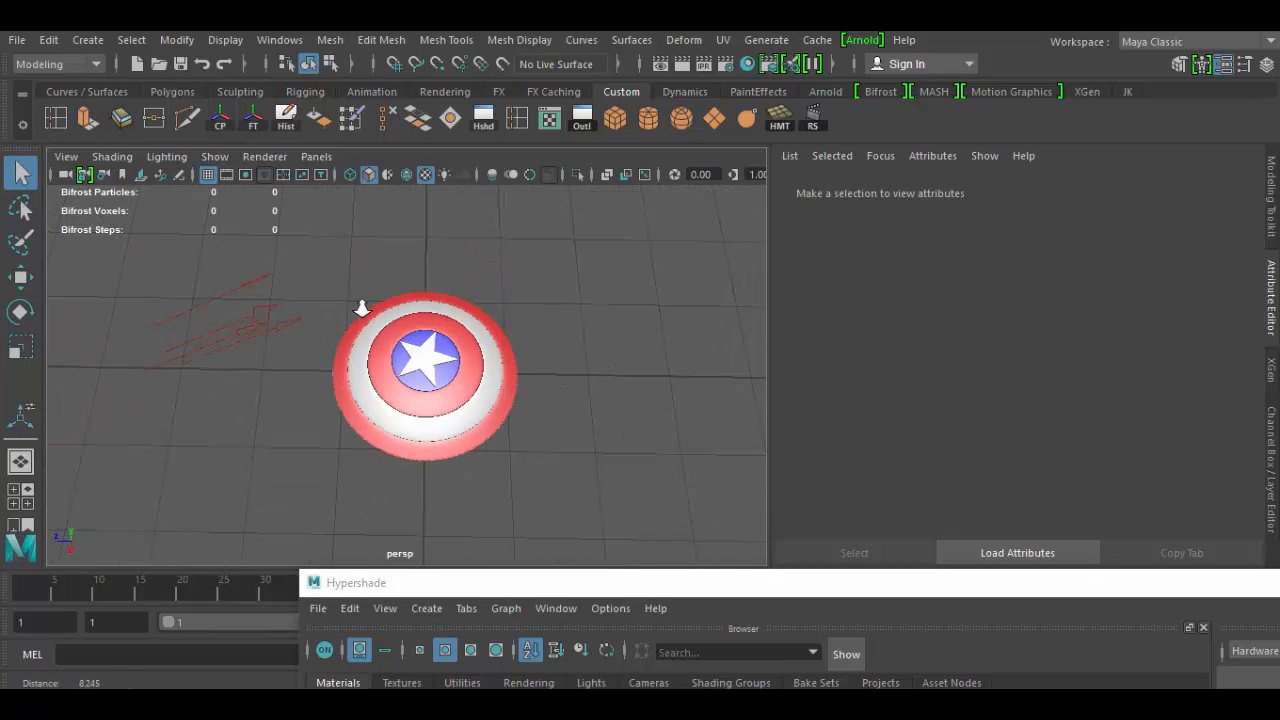
- Select directionalLight1 and check its direction relative to the front of the shield and the strapped back
click(257, 346)
alt+drag(394, 423, 230, 386)
scroll(580, 486, up, 7)
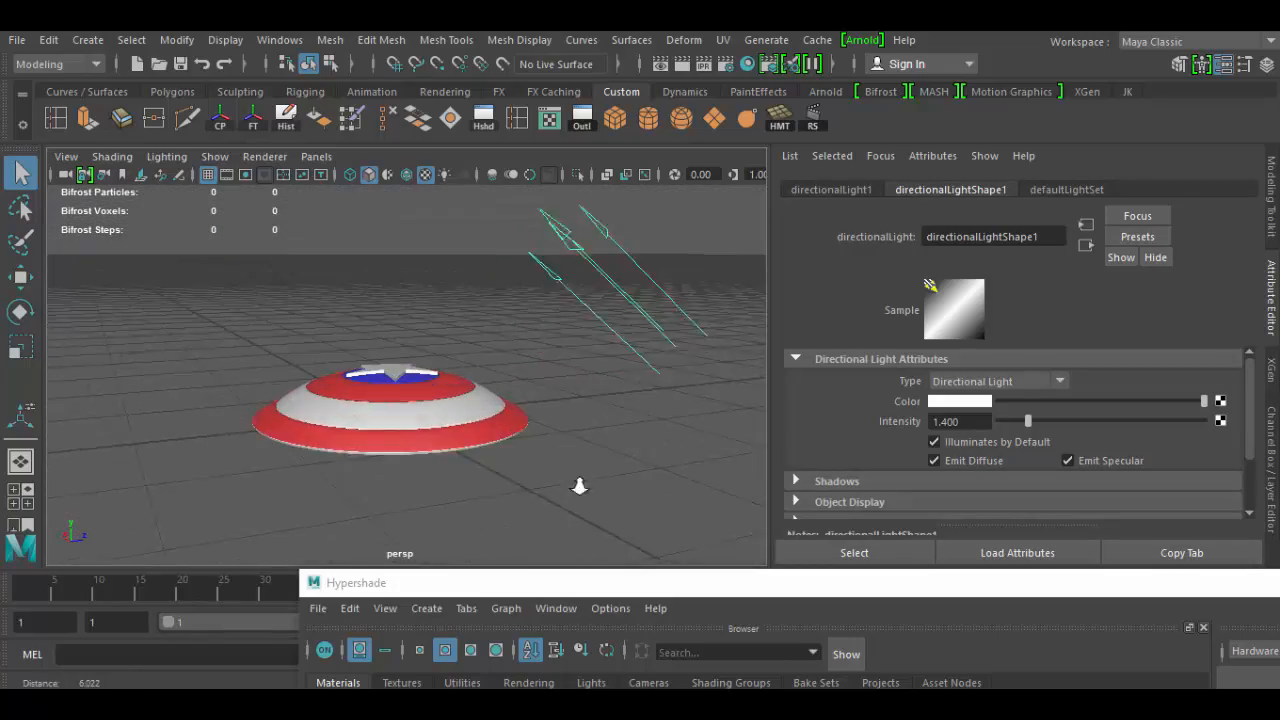
alt+drag(593, 488, 455, 420)
alt+right_drag(455, 420, 711, 541)
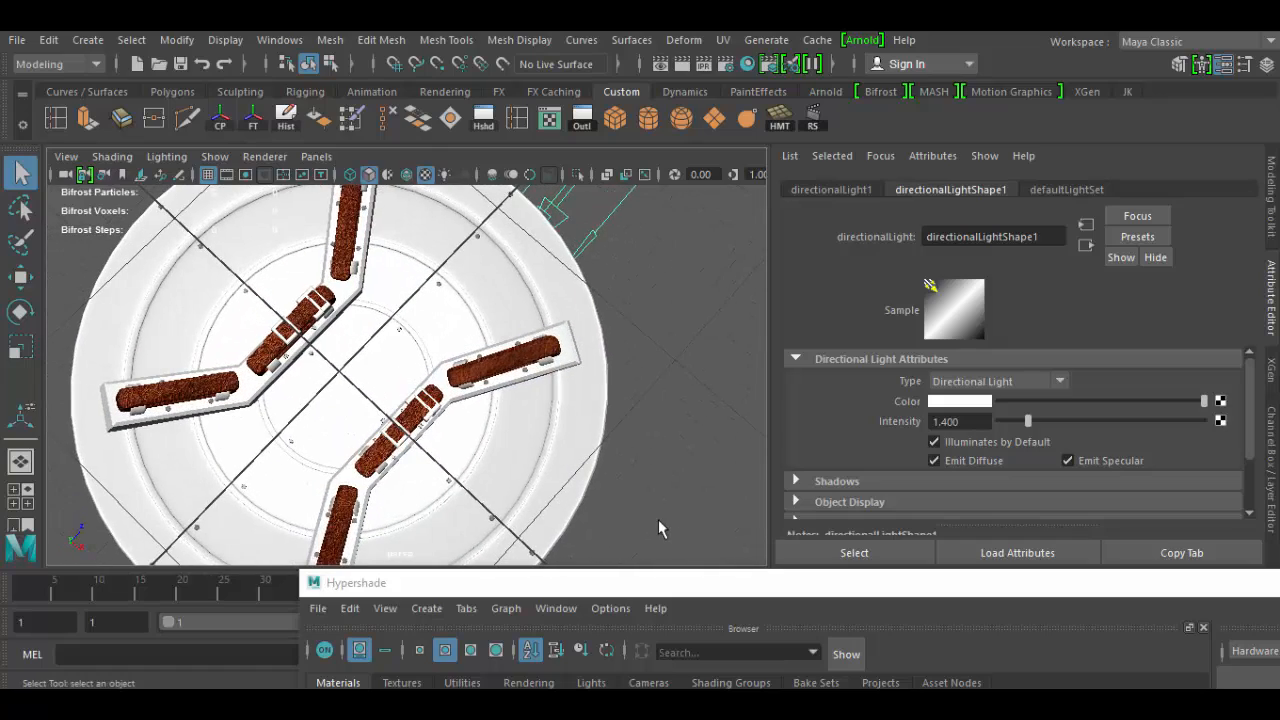
alt+drag(658, 519, 584, 271)
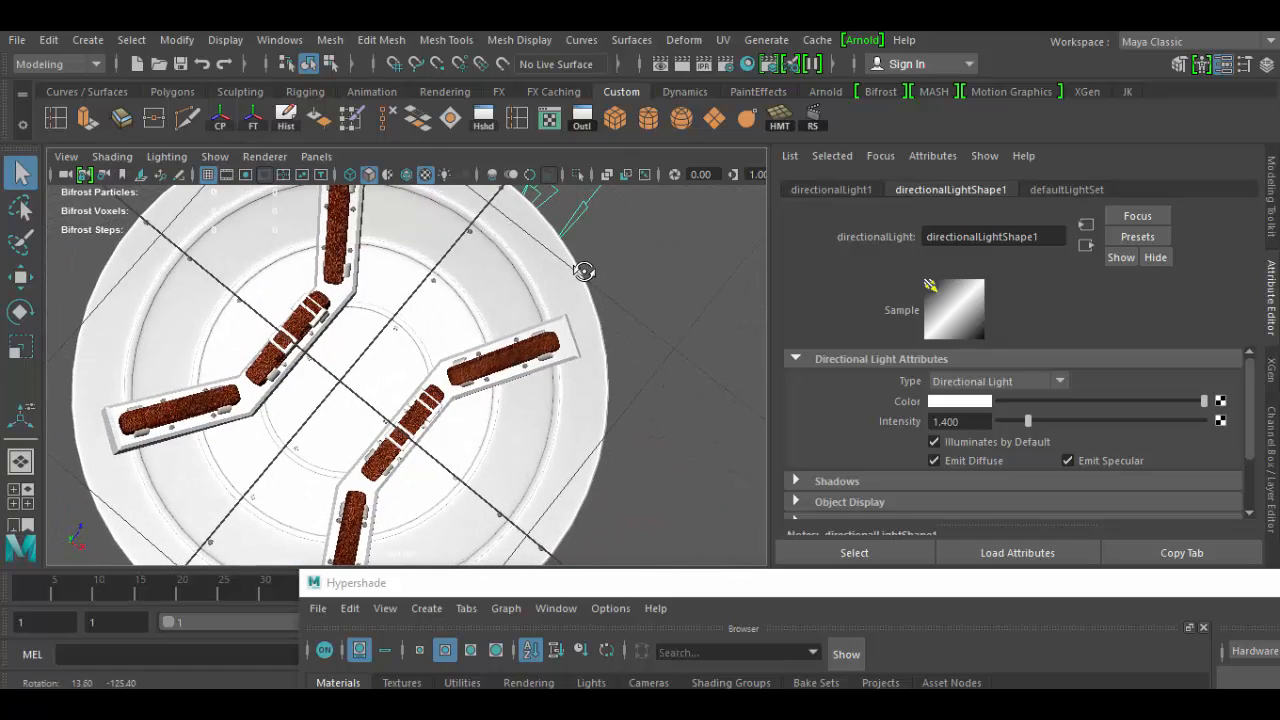